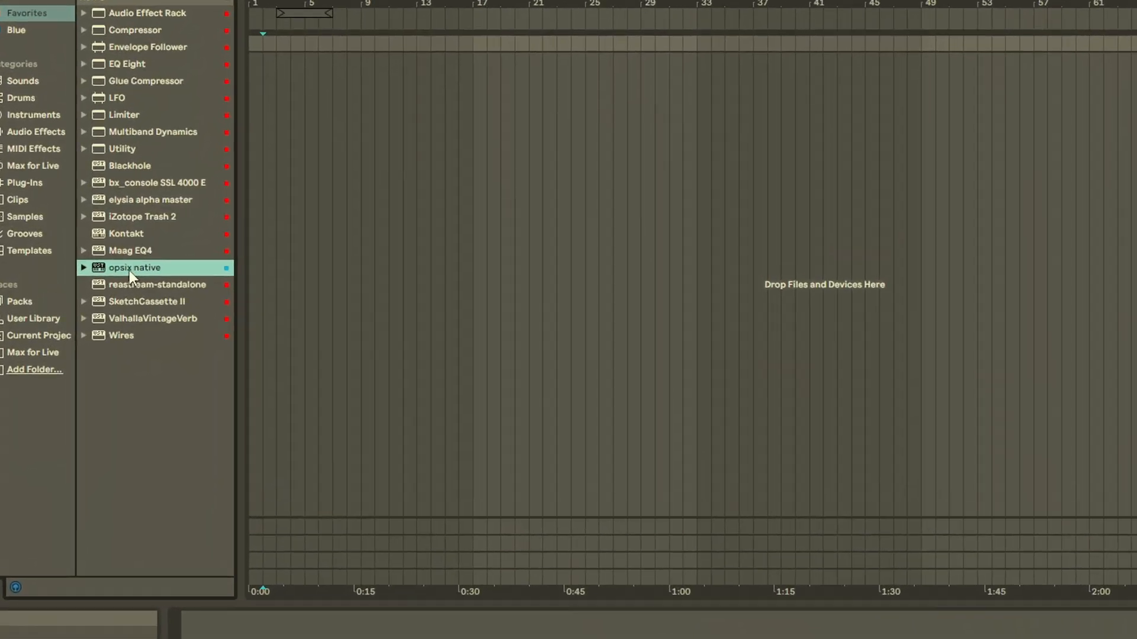
Step: Raise operator 2's level to 39% and set its ratio to 2.0000
left_click_drag(129, 272, 1033, 208)
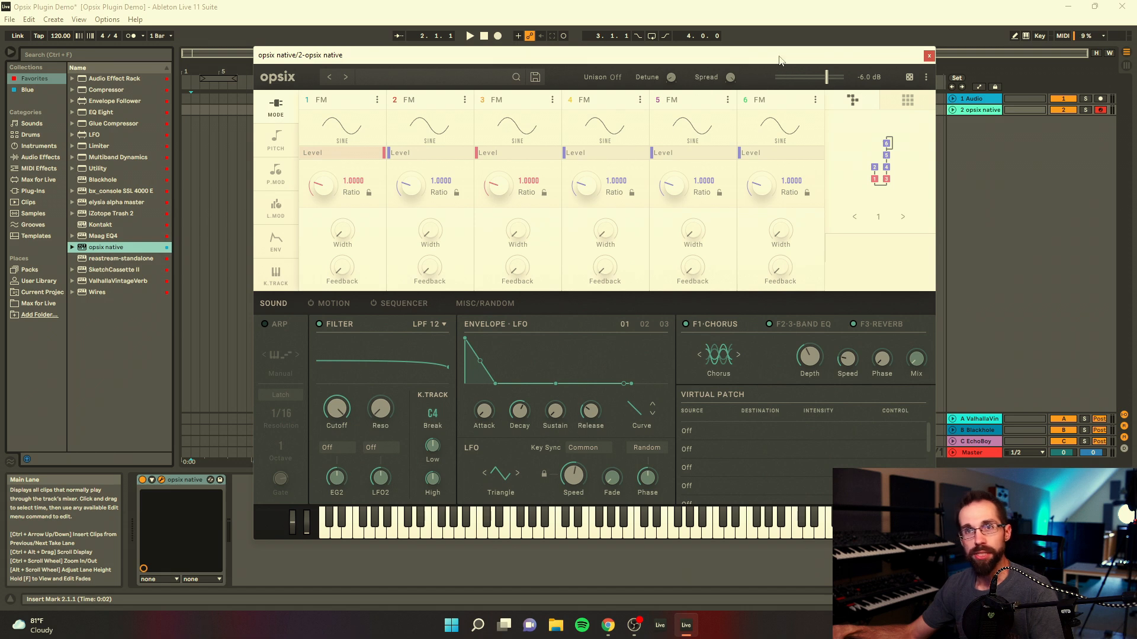
left_click_drag(777, 56, 774, 60)
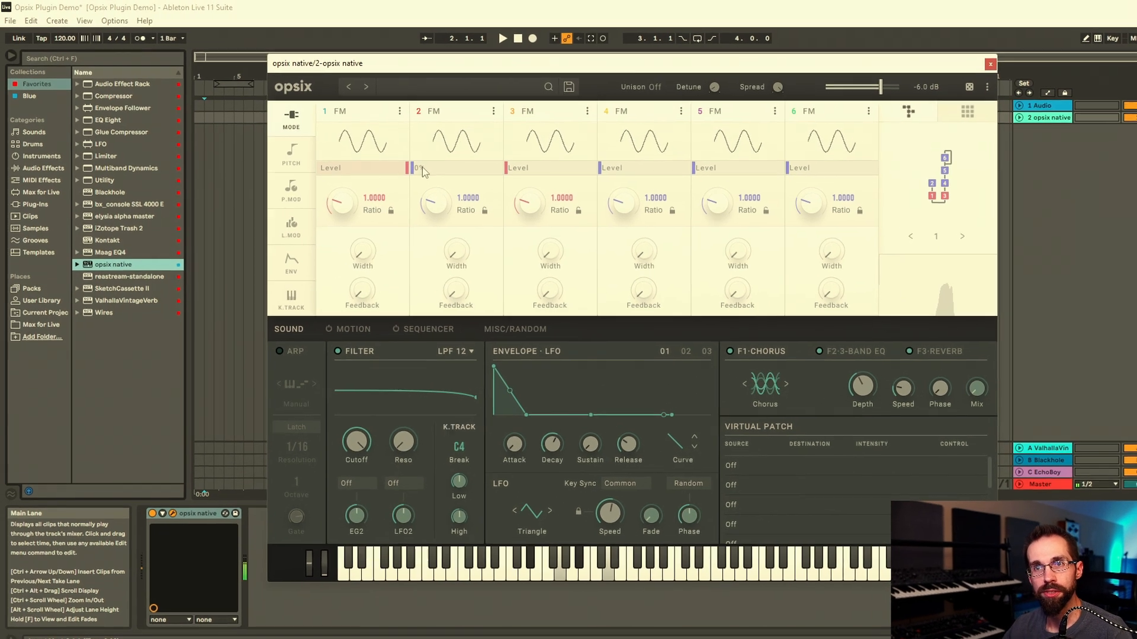
left_click_drag(388, 157, 417, 159)
mouse_move(478, 224)
left_mouse_down()
mouse_move(483, 187)
mouse_move(475, 226)
mouse_move(495, 228)
mouse_move(496, 217)
left_mouse_up()
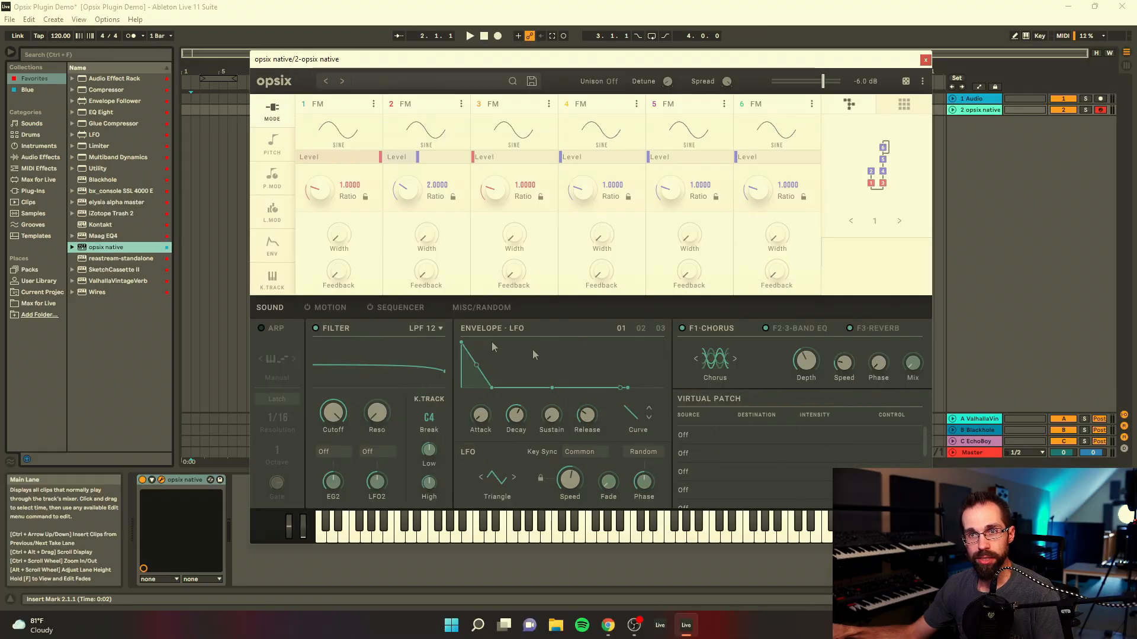
Step: Look over the Motion and Sequencer sections of the synth and return to the Sound section
left_click(325, 309)
left_click(400, 308)
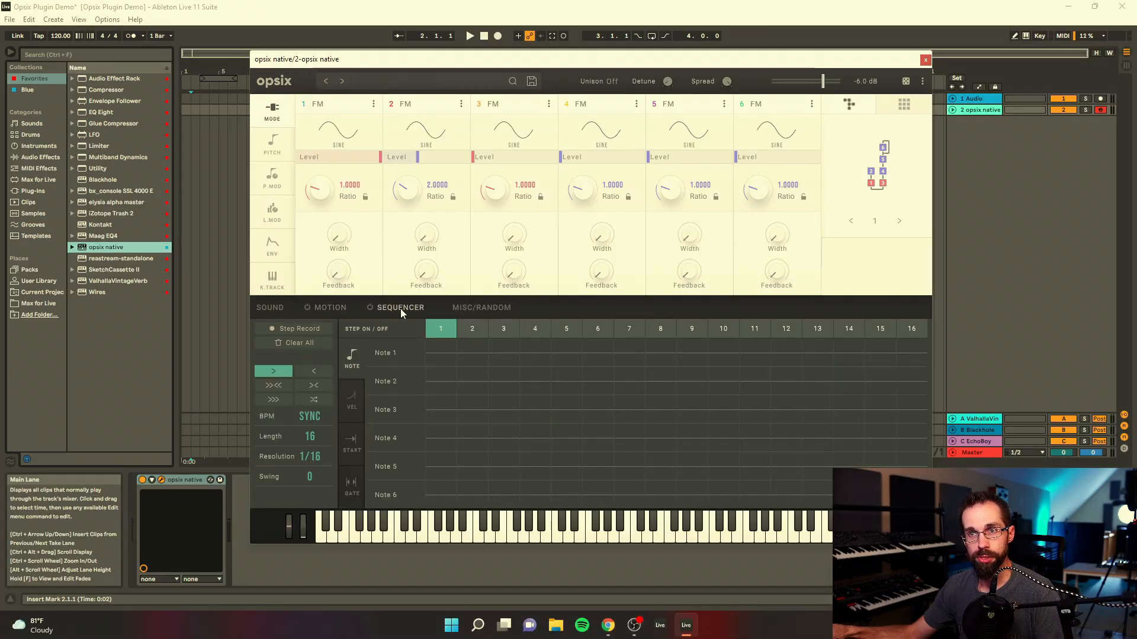
left_click(270, 308)
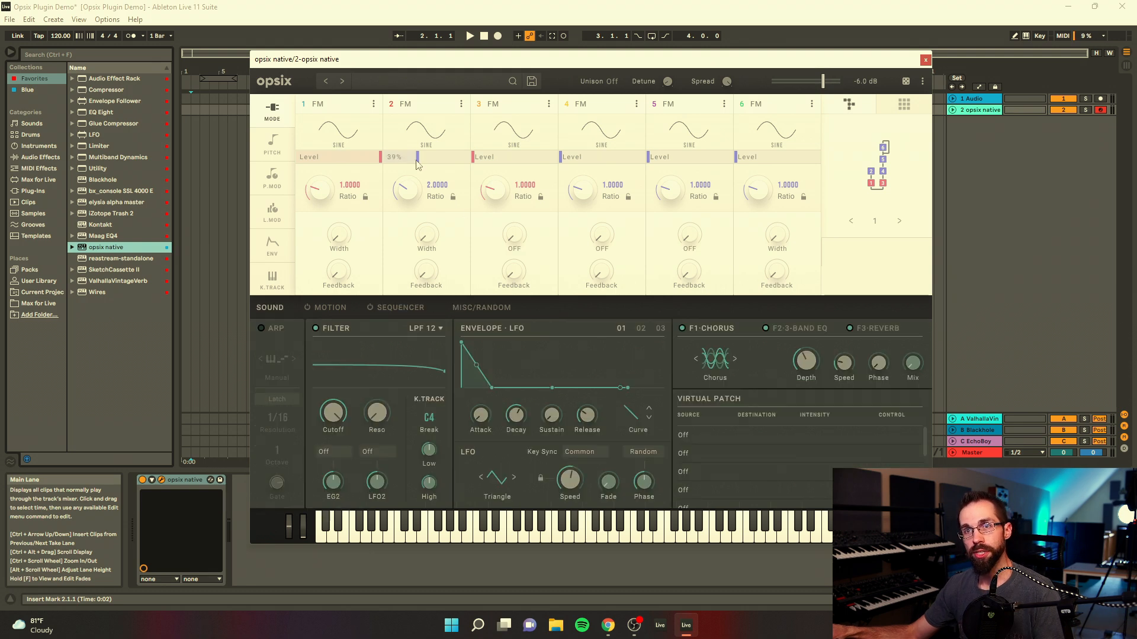
mouse_move(417, 164)
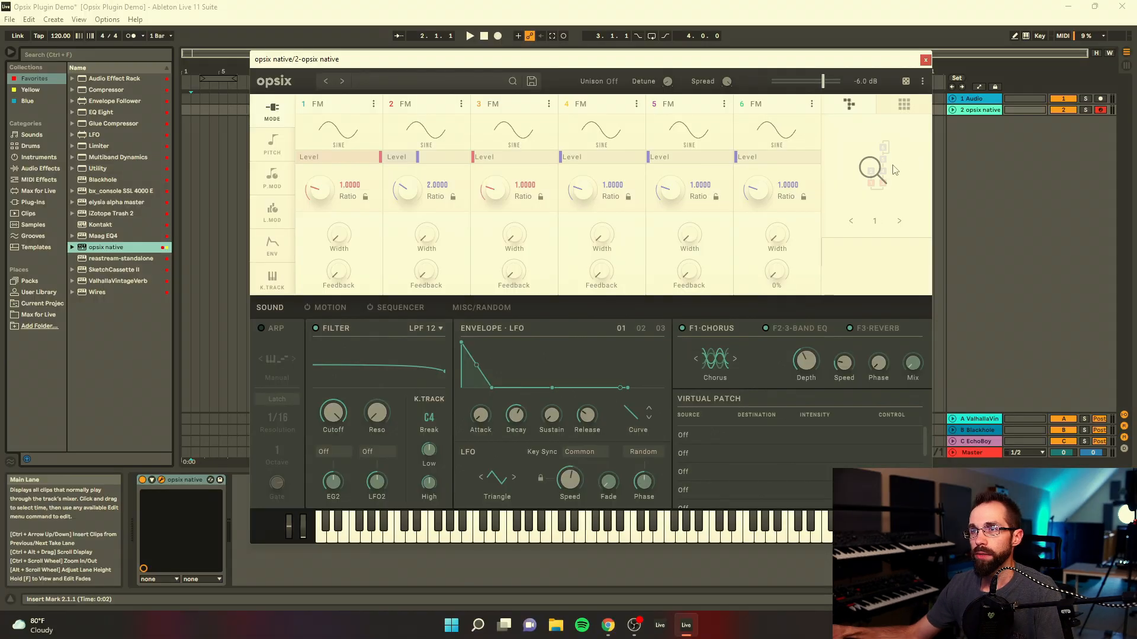
Step: Switch the synth to algorithm 3 and set operator 2's level to 21%
left_click(811, 52)
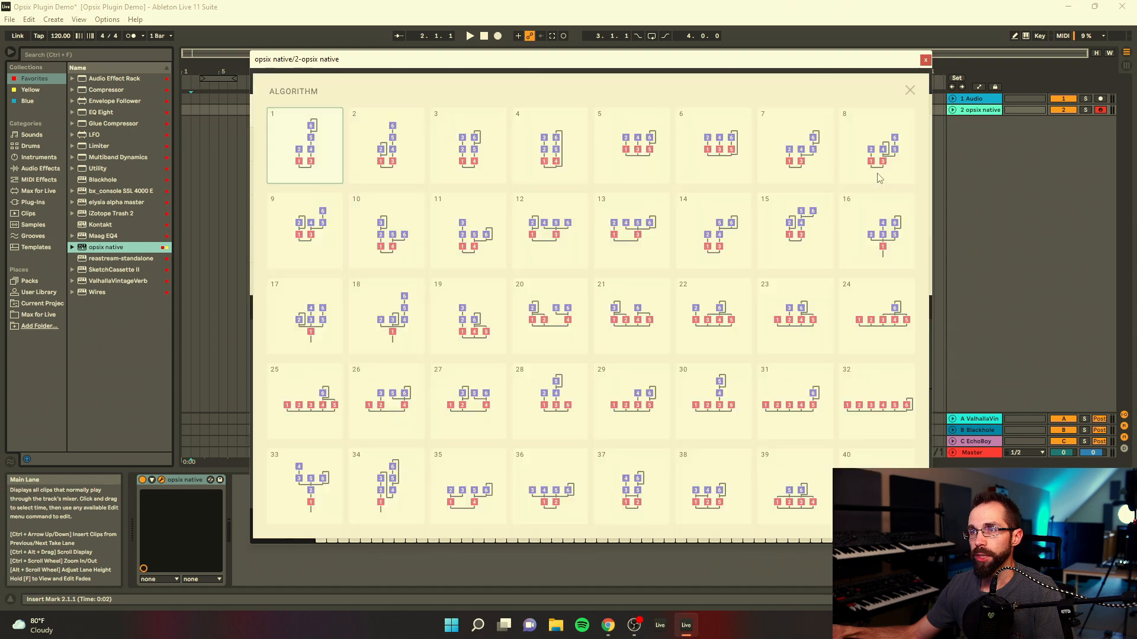
left_click(471, 155)
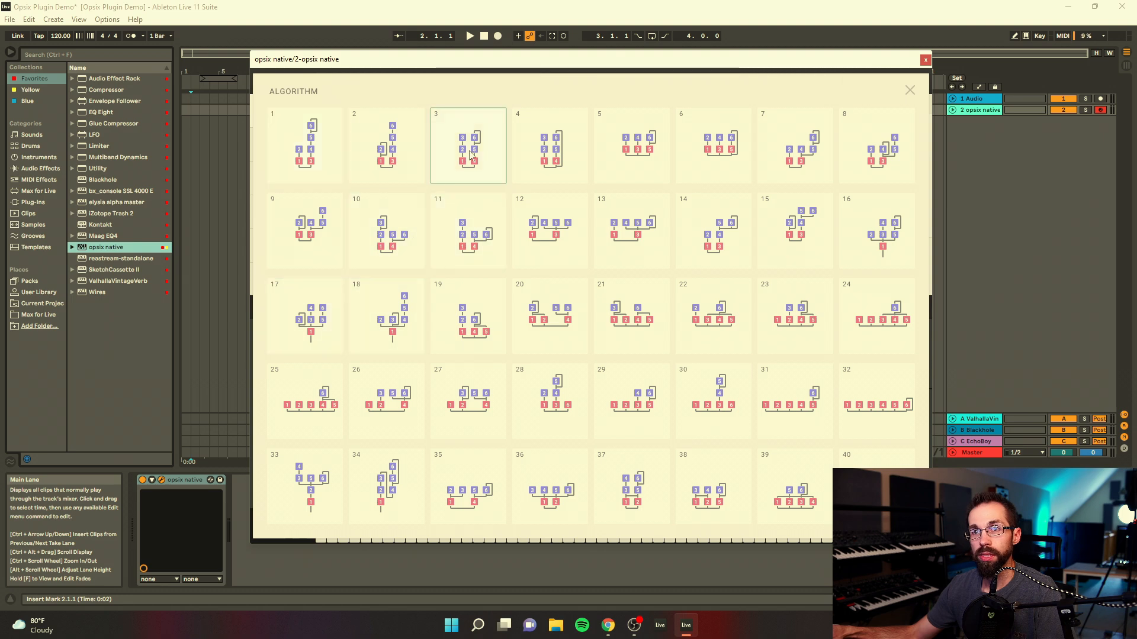
left_click(910, 90)
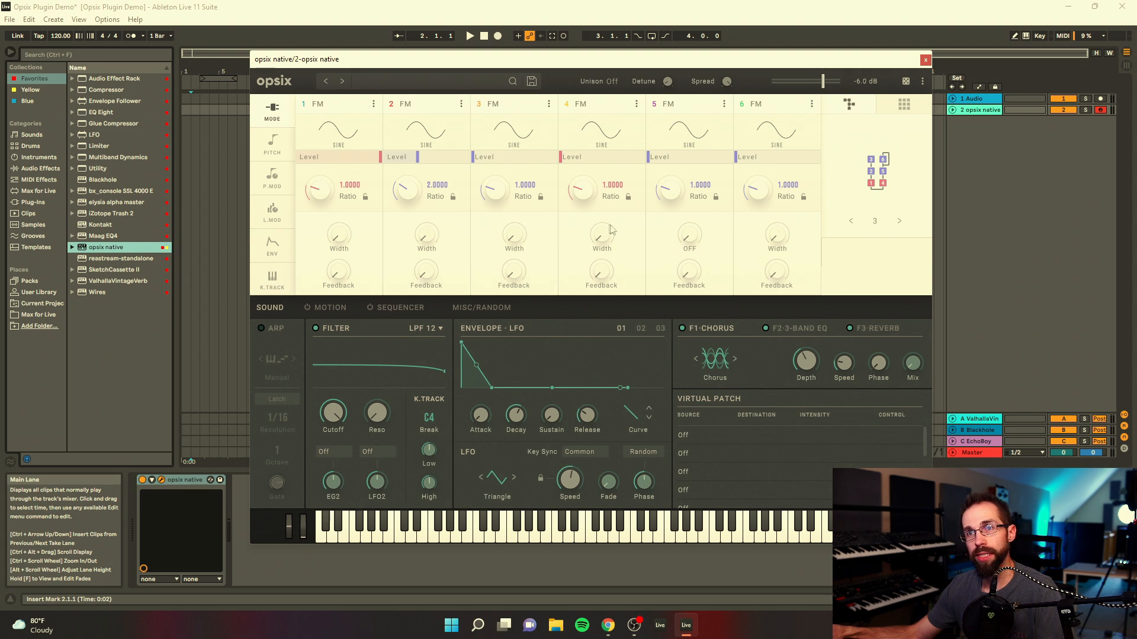
left_click_drag(420, 158, 390, 165)
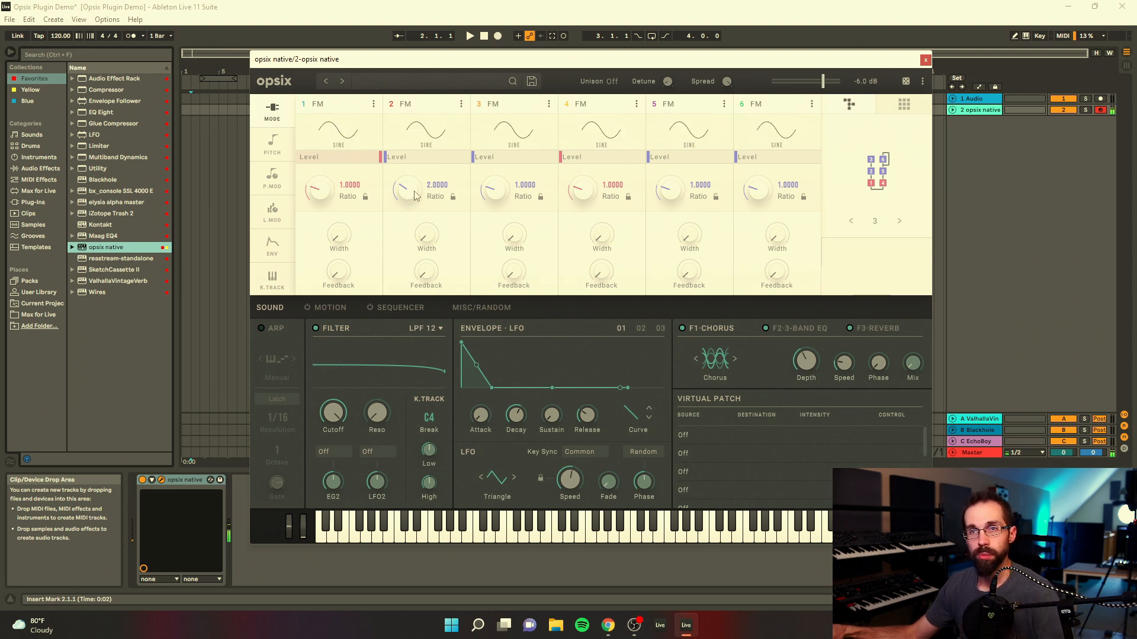
mouse_move(389, 158)
left_mouse_down()
mouse_move(417, 158)
mouse_move(404, 159)
left_mouse_up()
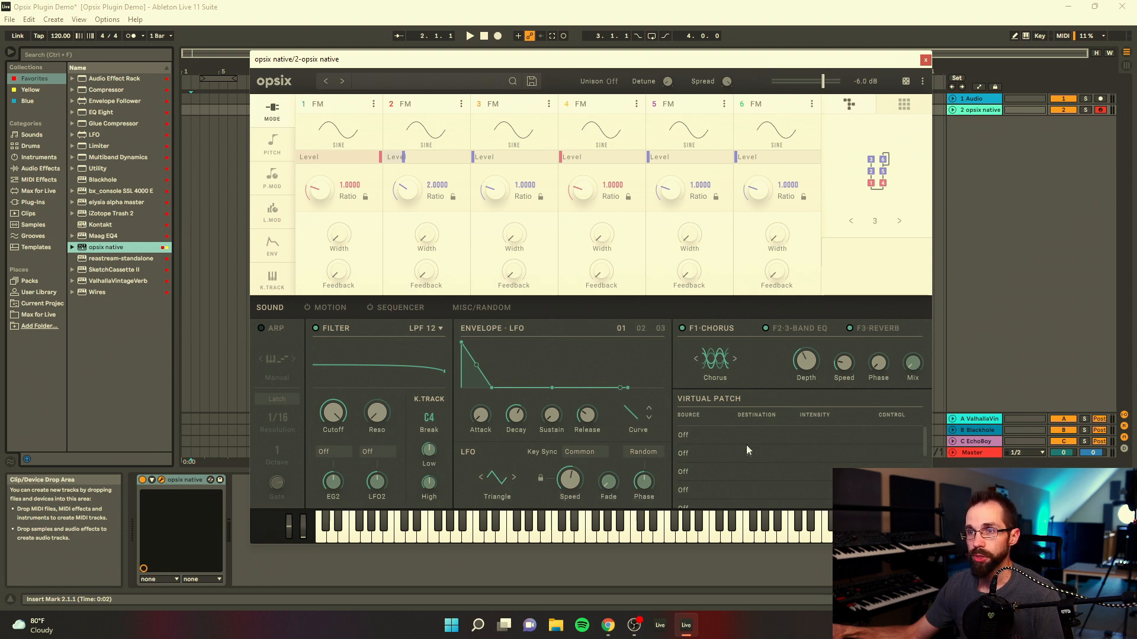
Step: Route LFO1 to OP2 Coarse Ratio in the first virtual patch with intensity 11, and set operator 2's ratio to 1.0000
left_click(683, 437)
mouse_move(720, 513)
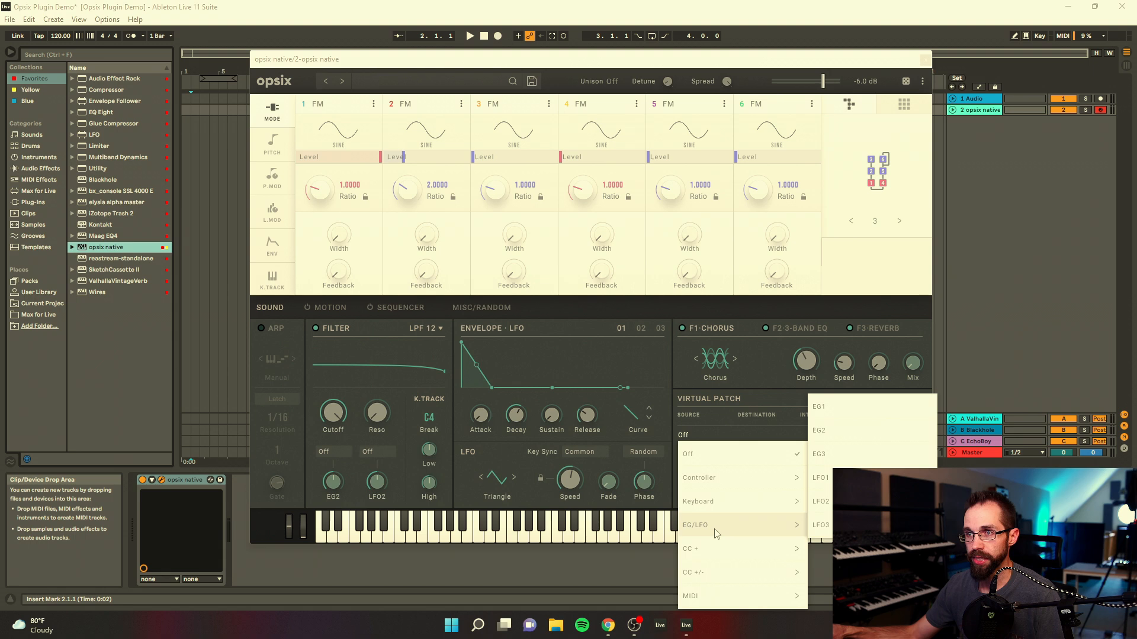
left_click(821, 477)
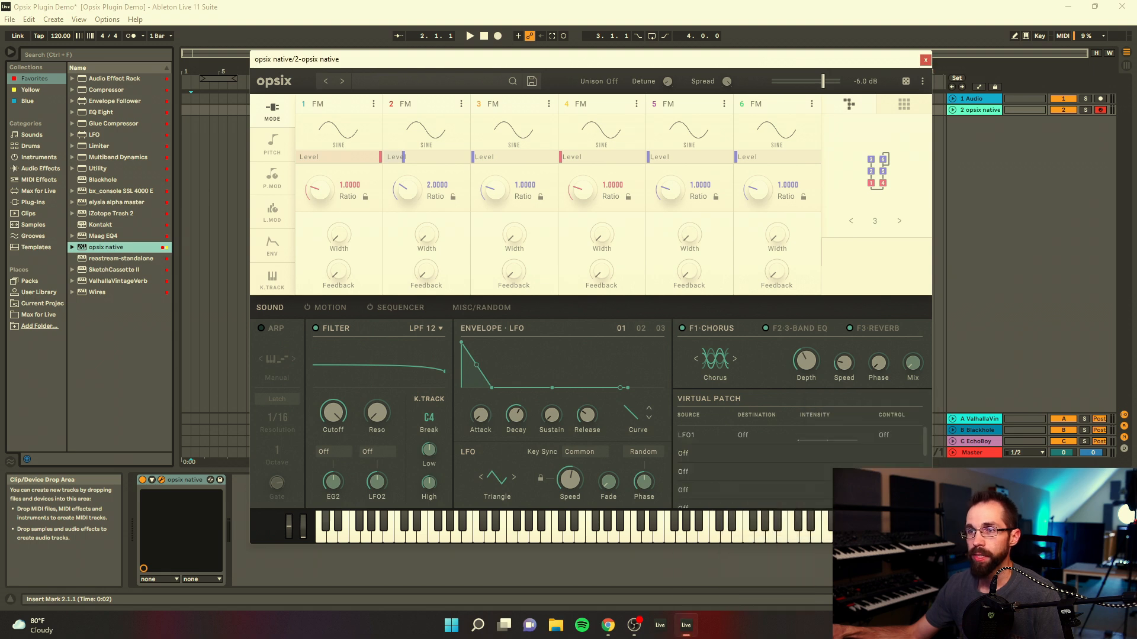
left_click(748, 437)
mouse_move(779, 520)
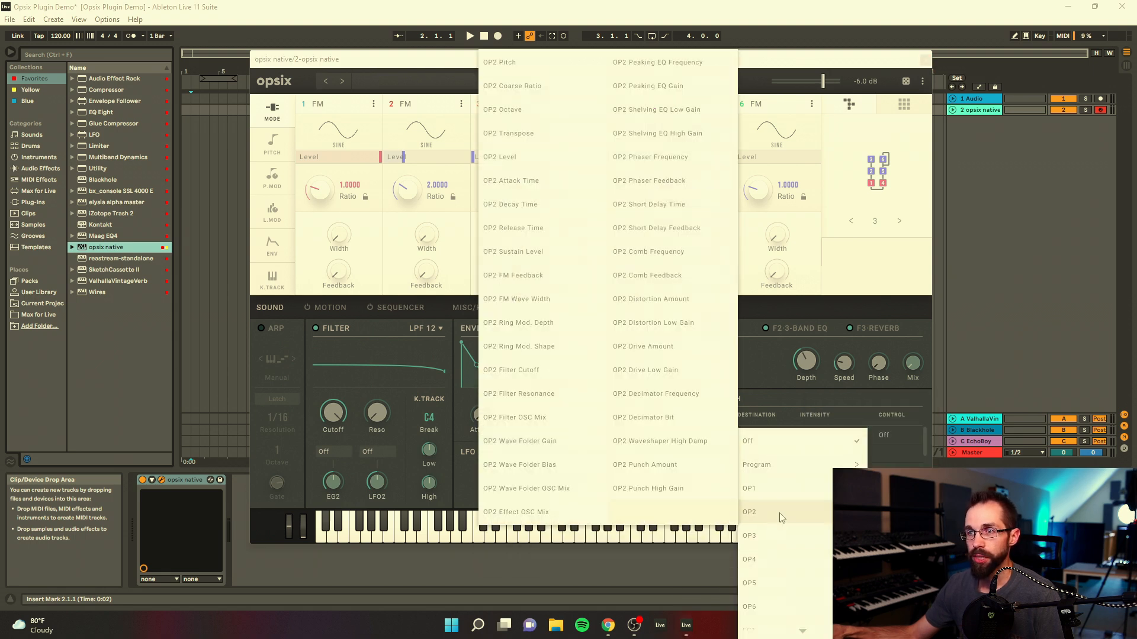
left_click(530, 88)
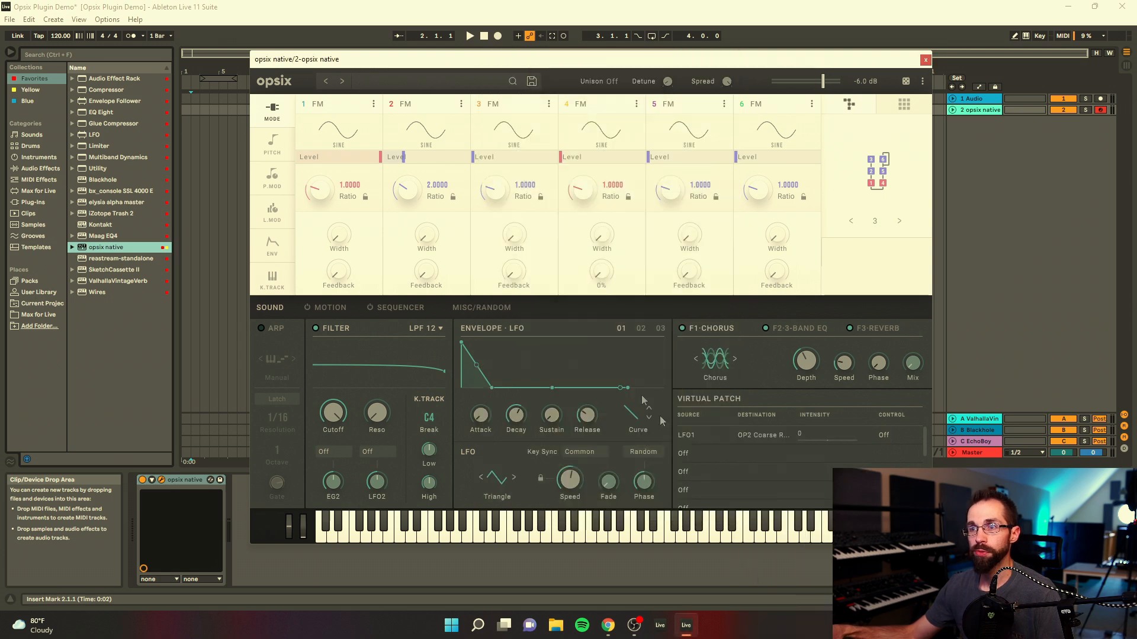
left_click_drag(826, 413, 826, 403)
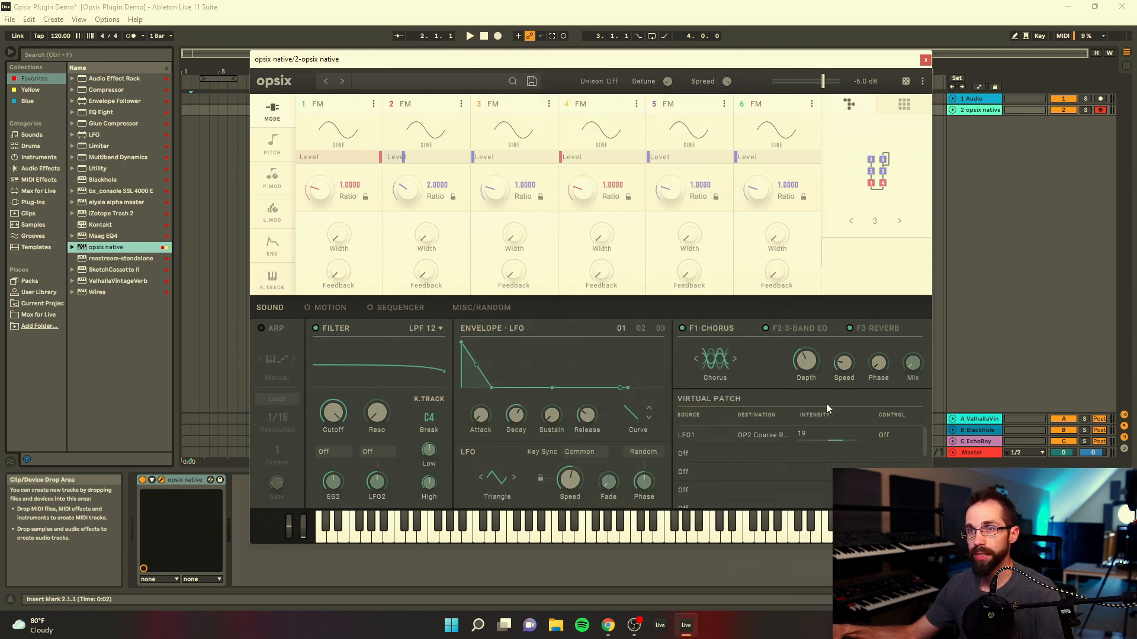
left_click_drag(410, 199, 409, 207)
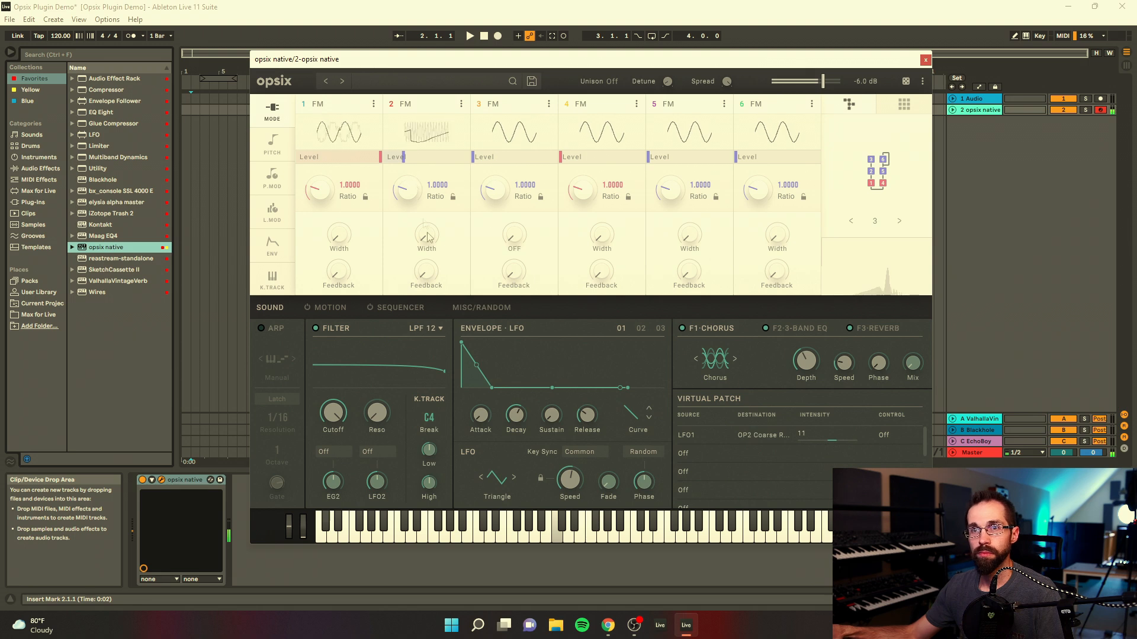
Step: Set the first LFO's shape to Sample & Hold and its key sync to Voice
left_click(497, 478)
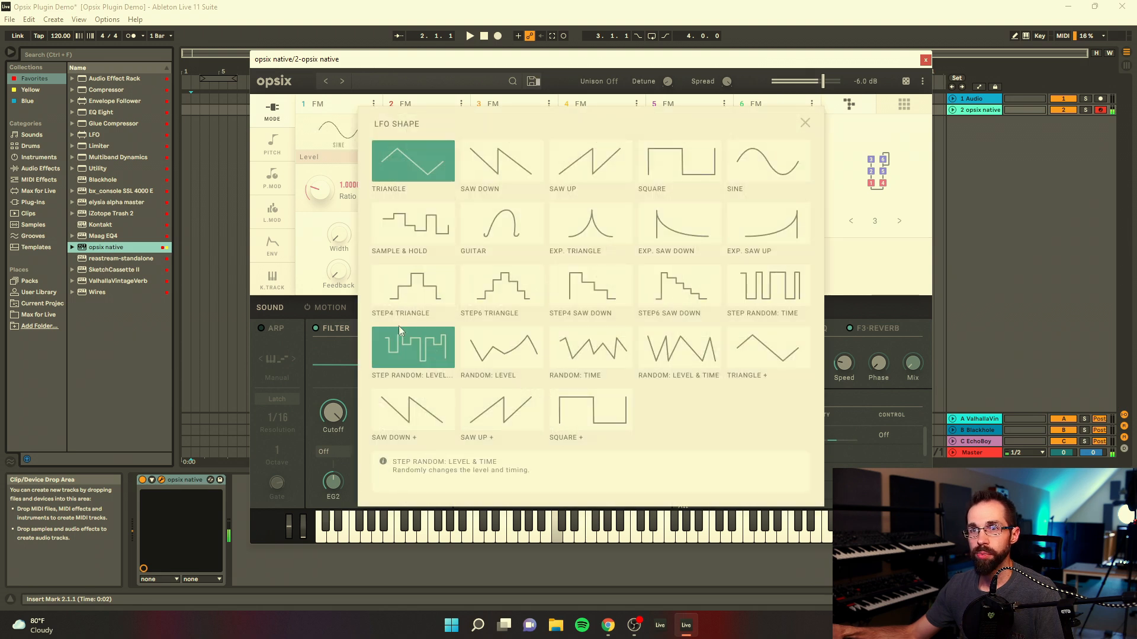
left_click(412, 347)
left_click(410, 226)
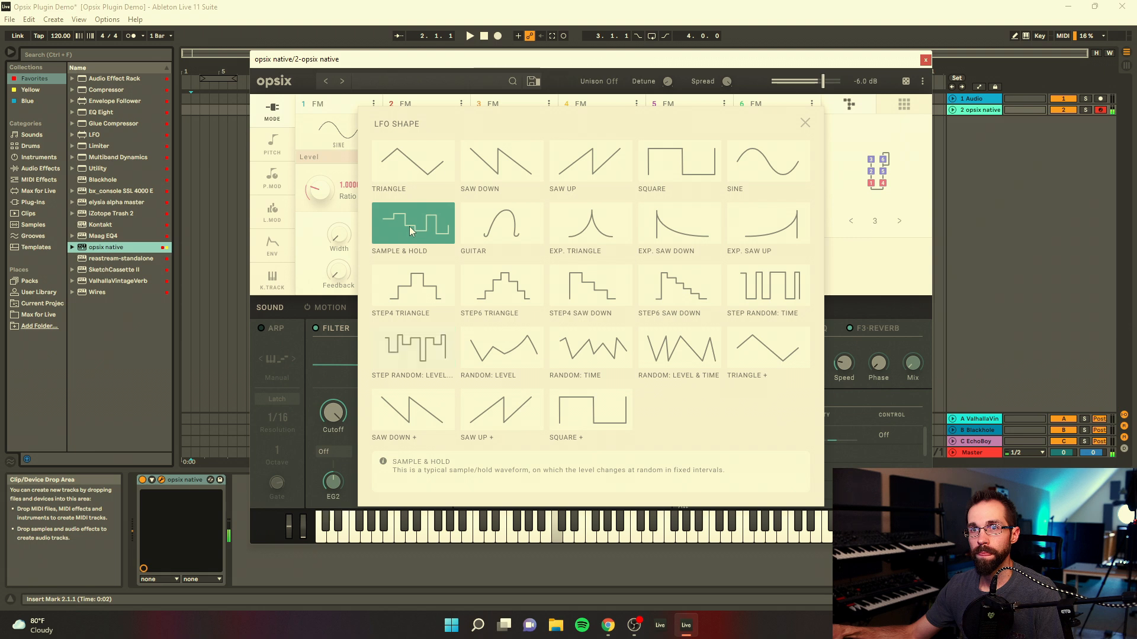
left_click(804, 123)
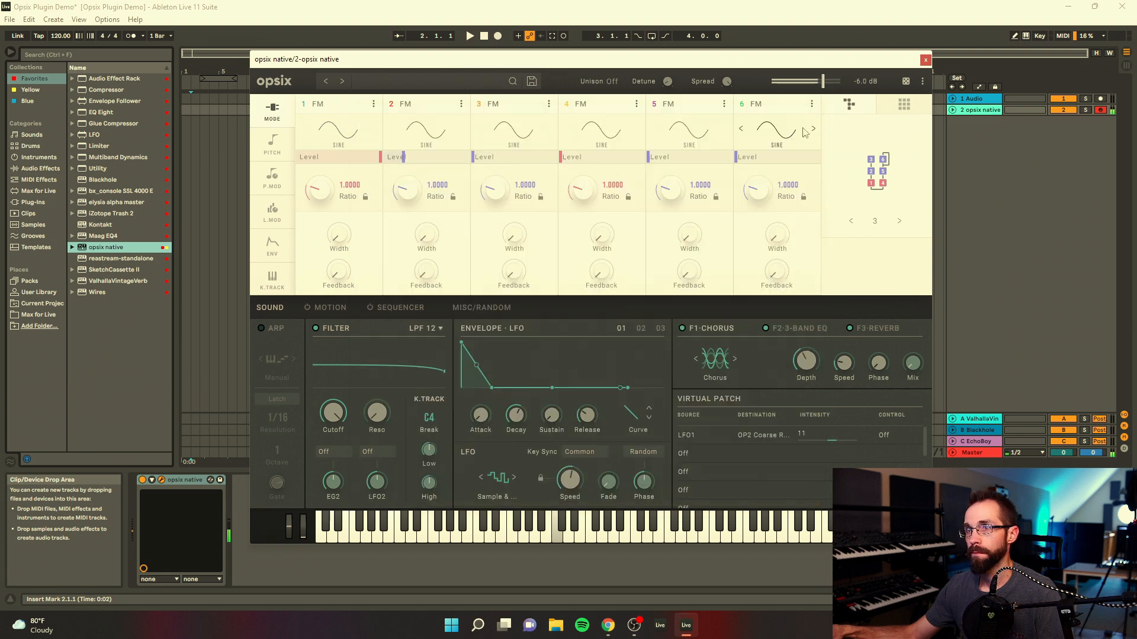
left_click(588, 453)
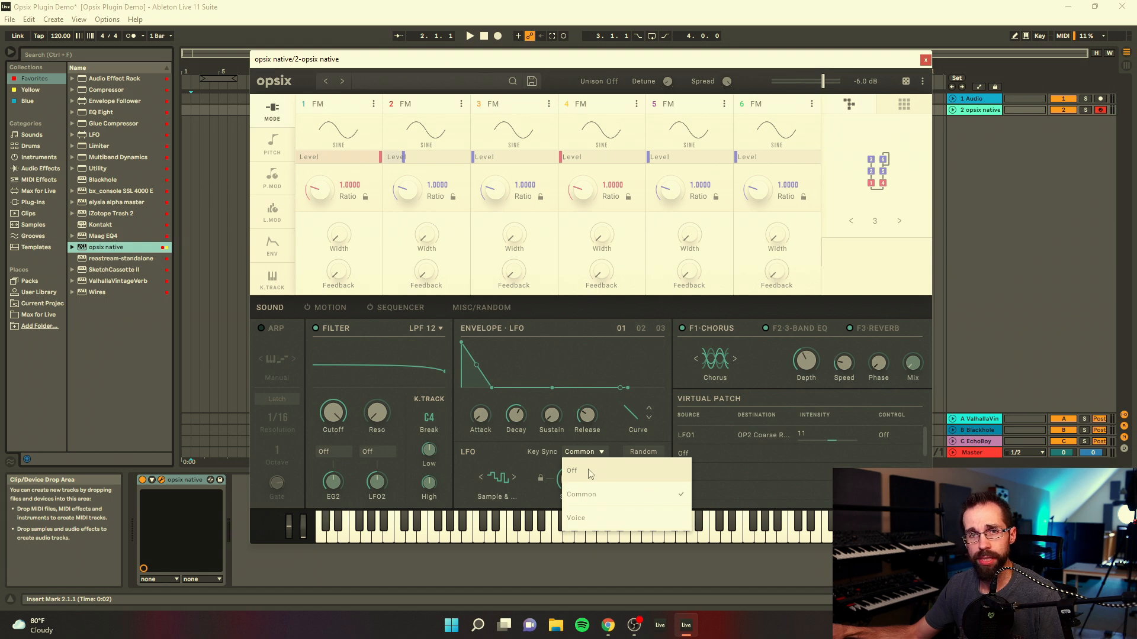
left_click(591, 520)
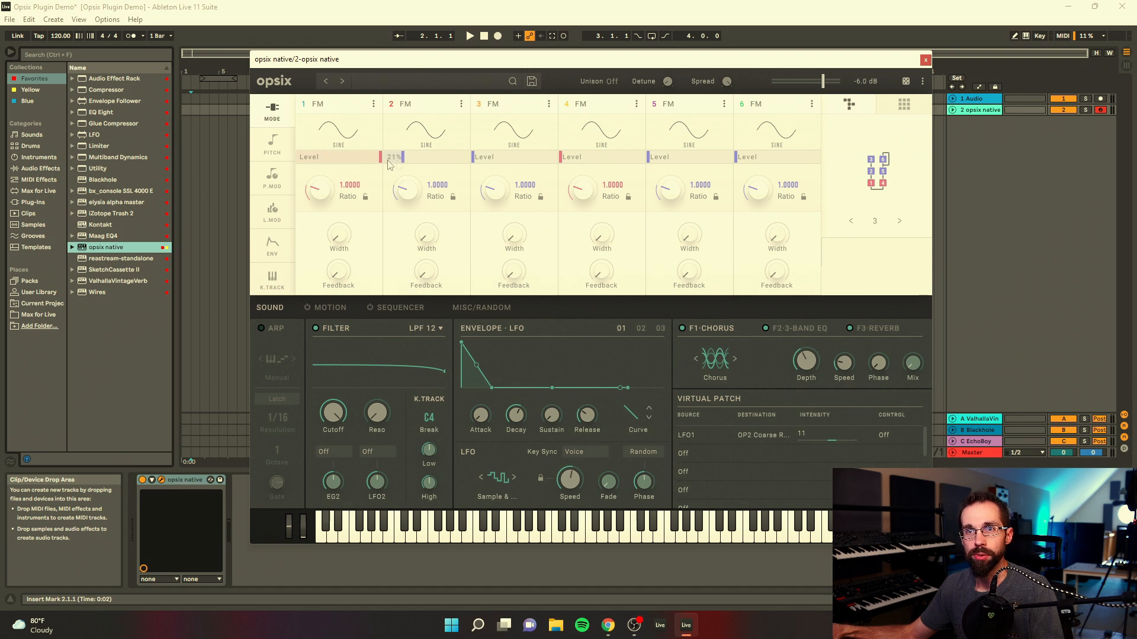
Step: Lengthen the attack of operator 2's envelope and raise operator 2's level
left_click(273, 251)
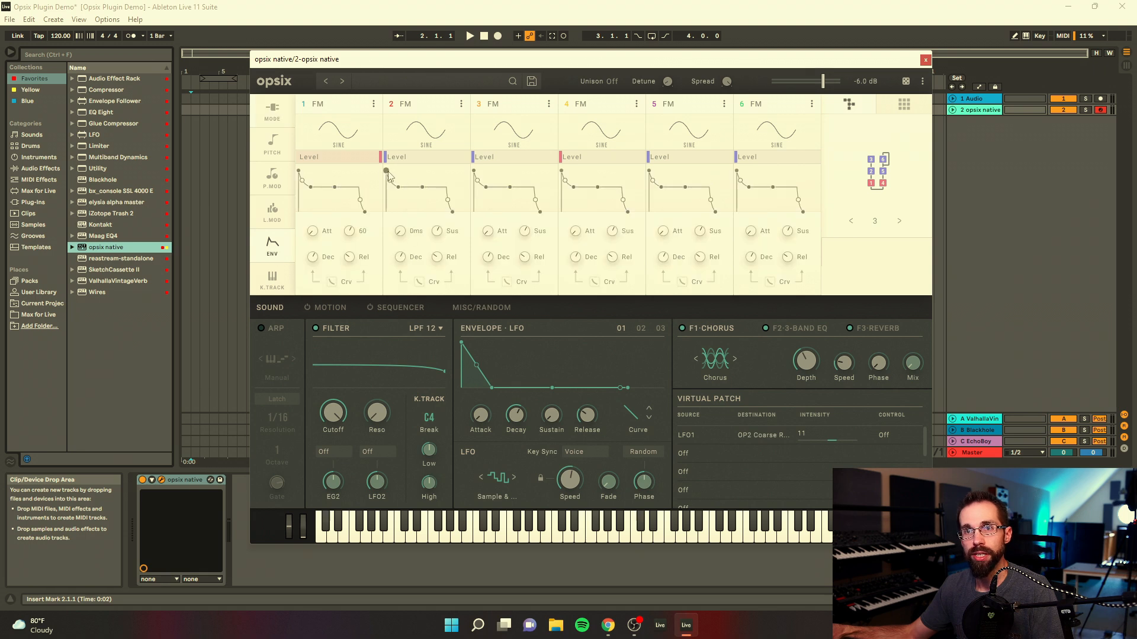
left_click_drag(398, 175, 417, 173)
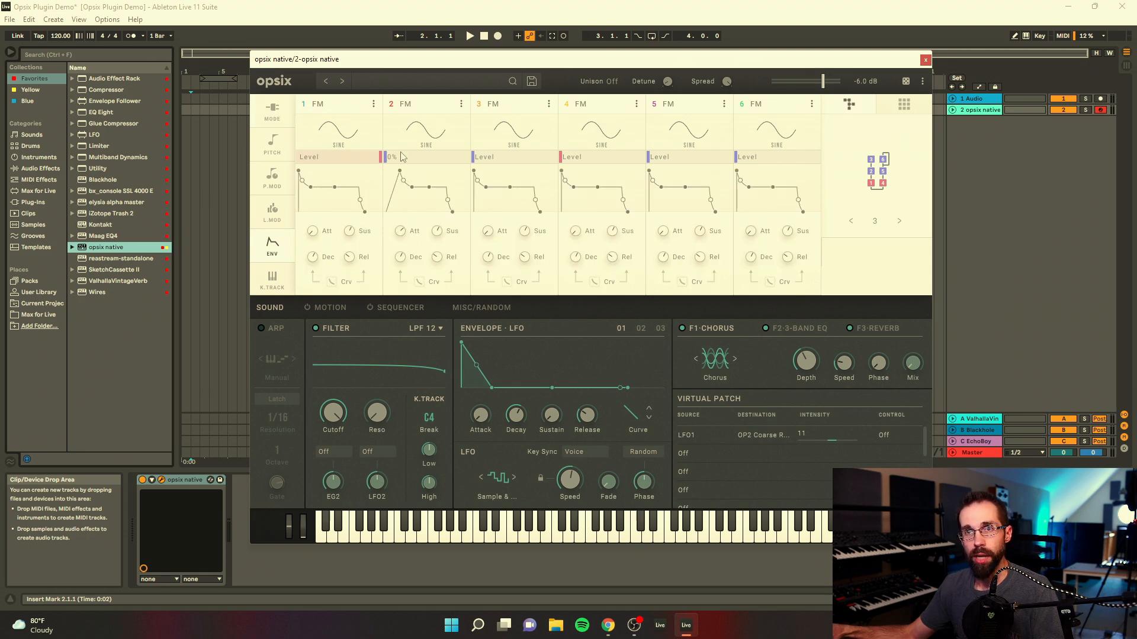
left_click_drag(399, 159, 410, 163)
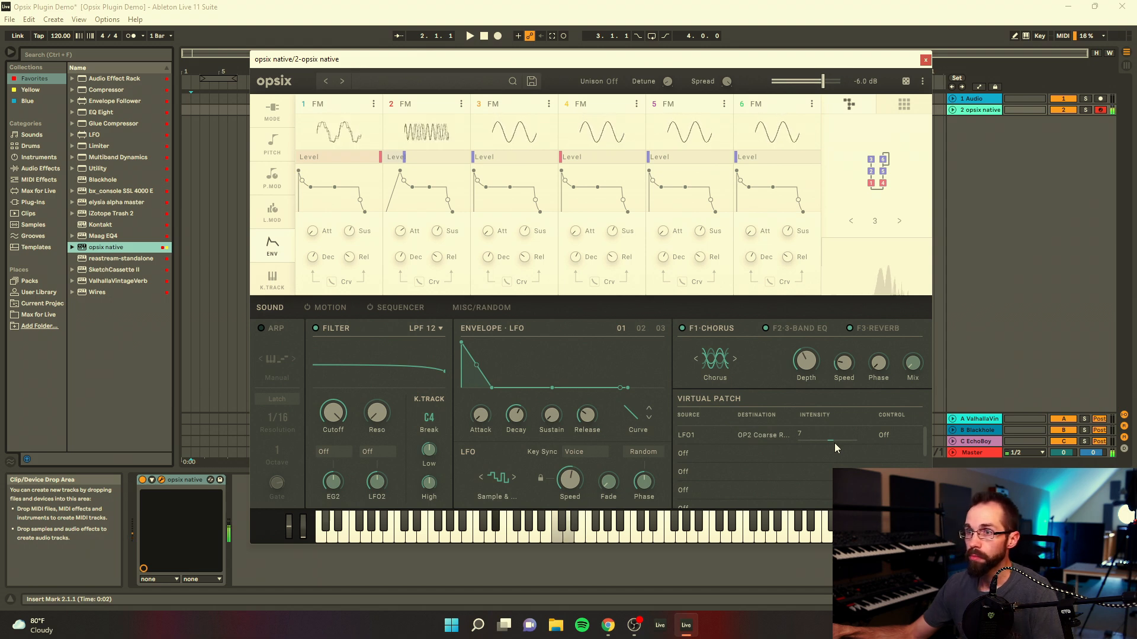
Step: Lower the LFO1 patch's intensity to 5 and route Note Number to LFO1 Speed in the second virtual patch at intensity +28
left_click_drag(831, 440, 829, 444)
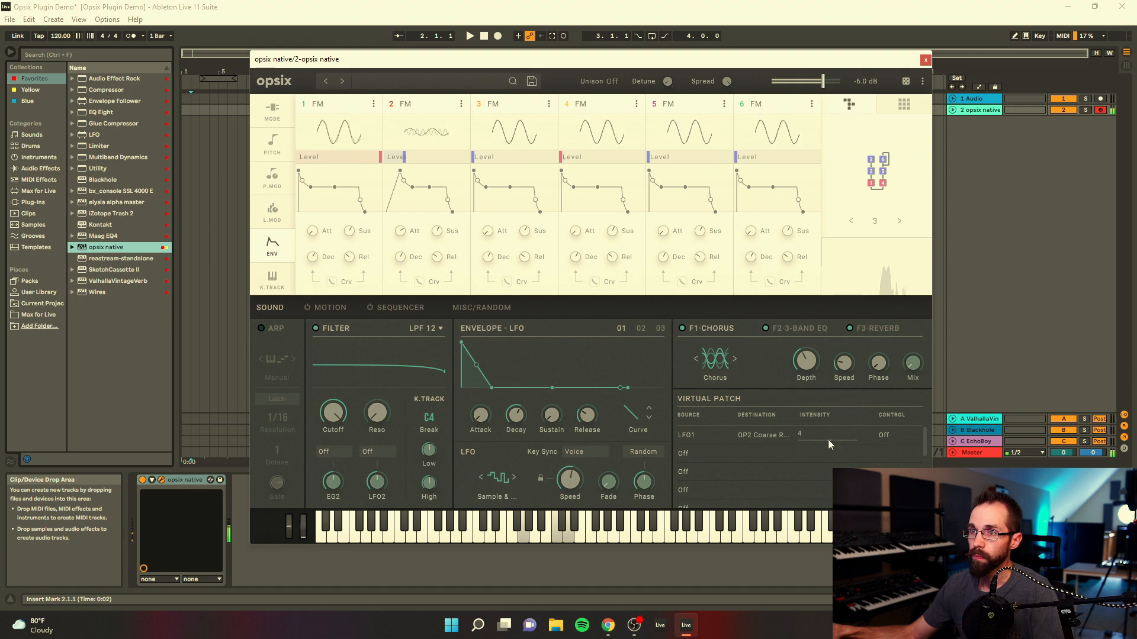
left_click(699, 456)
mouse_move(728, 343)
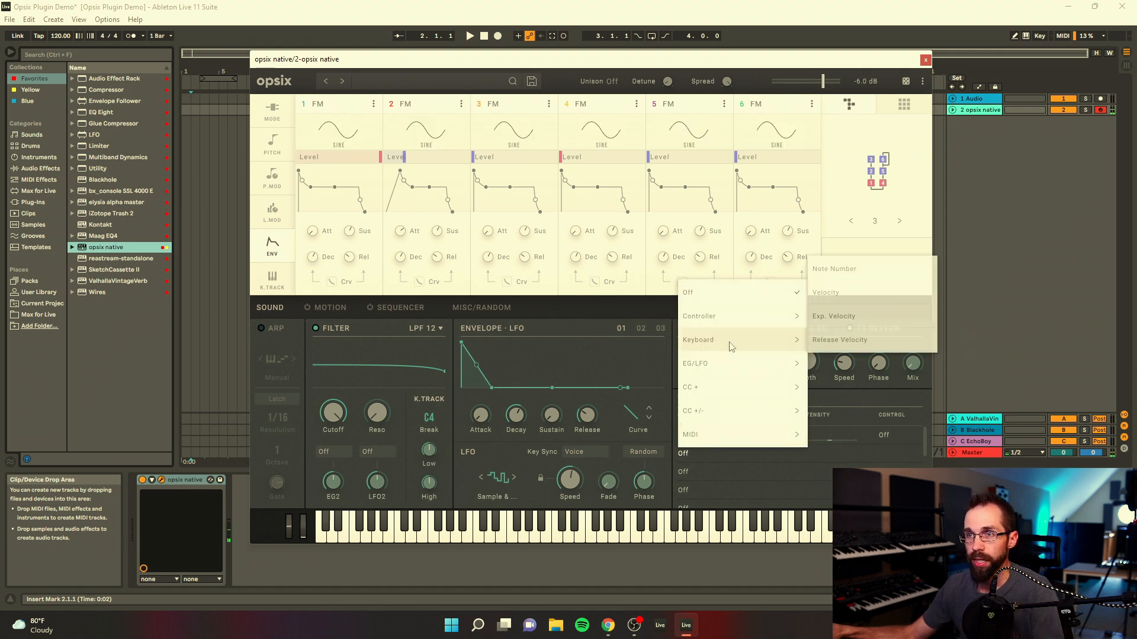
left_click(860, 270)
mouse_move(590, 484)
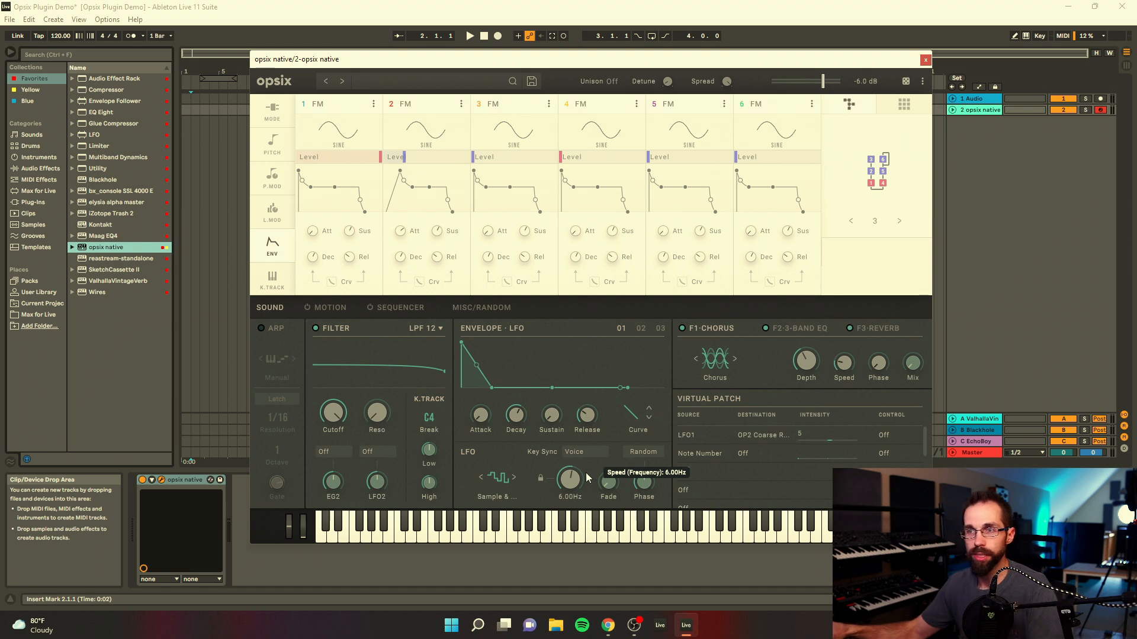
left_click(753, 455)
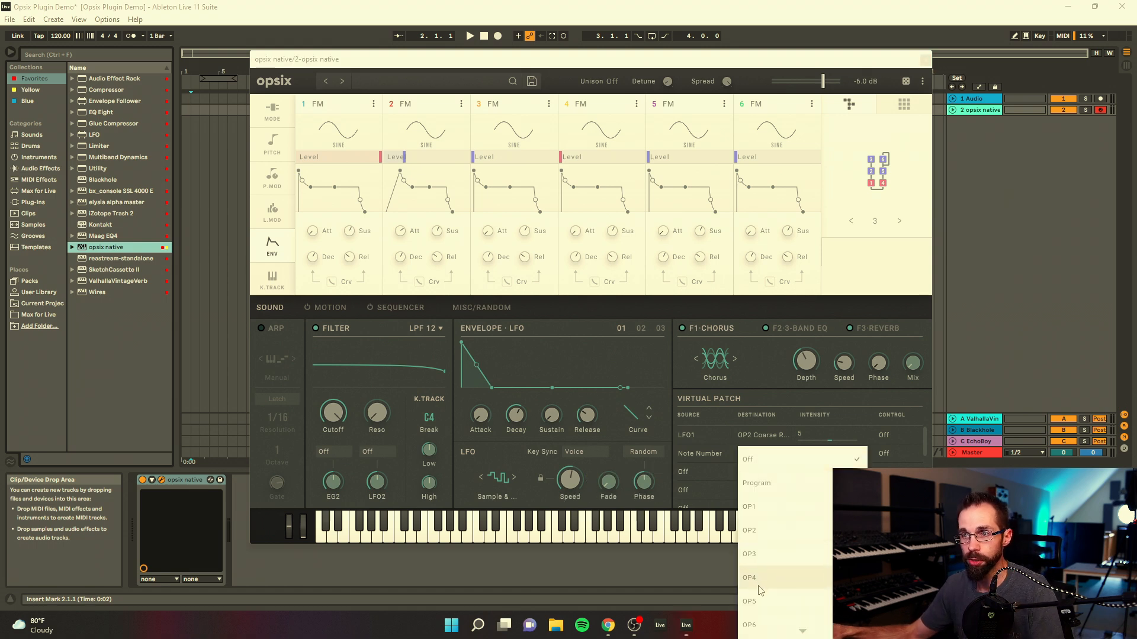
mouse_move(784, 438)
left_click(891, 389)
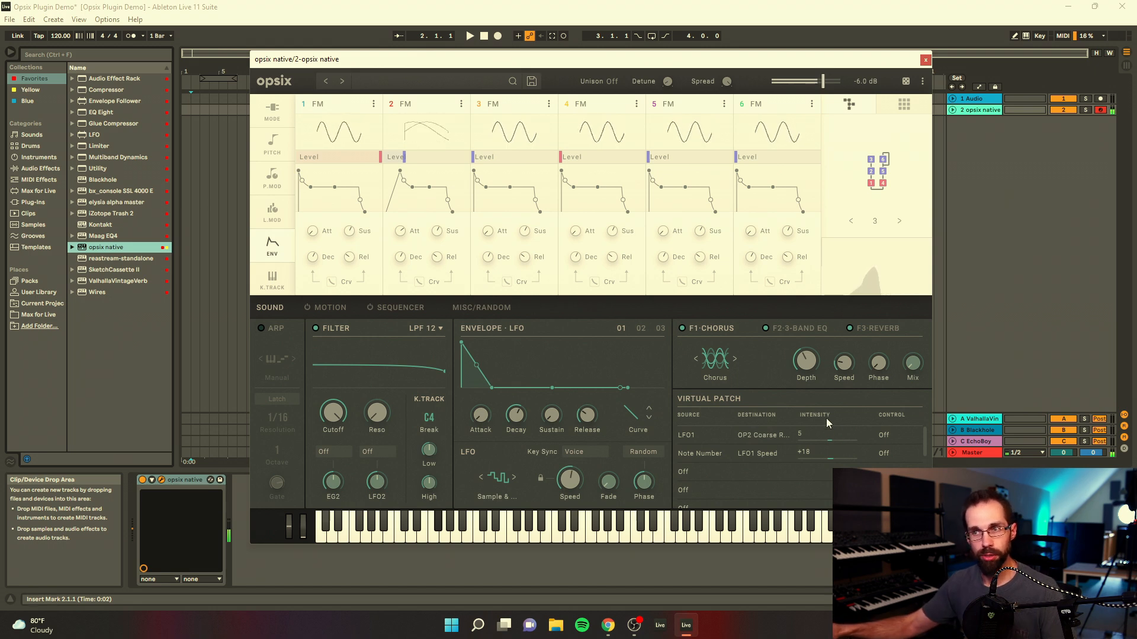
left_click_drag(832, 458, 836, 449)
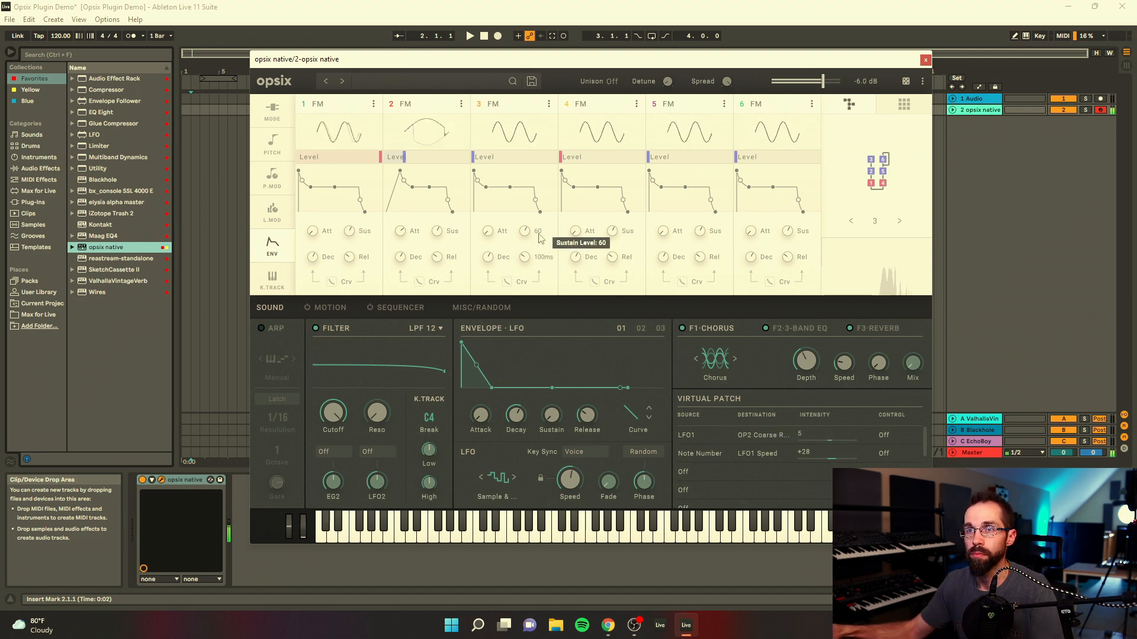
Step: Switch operator 4 to Effect mode and choose Decimator as its effect type
left_click(568, 105)
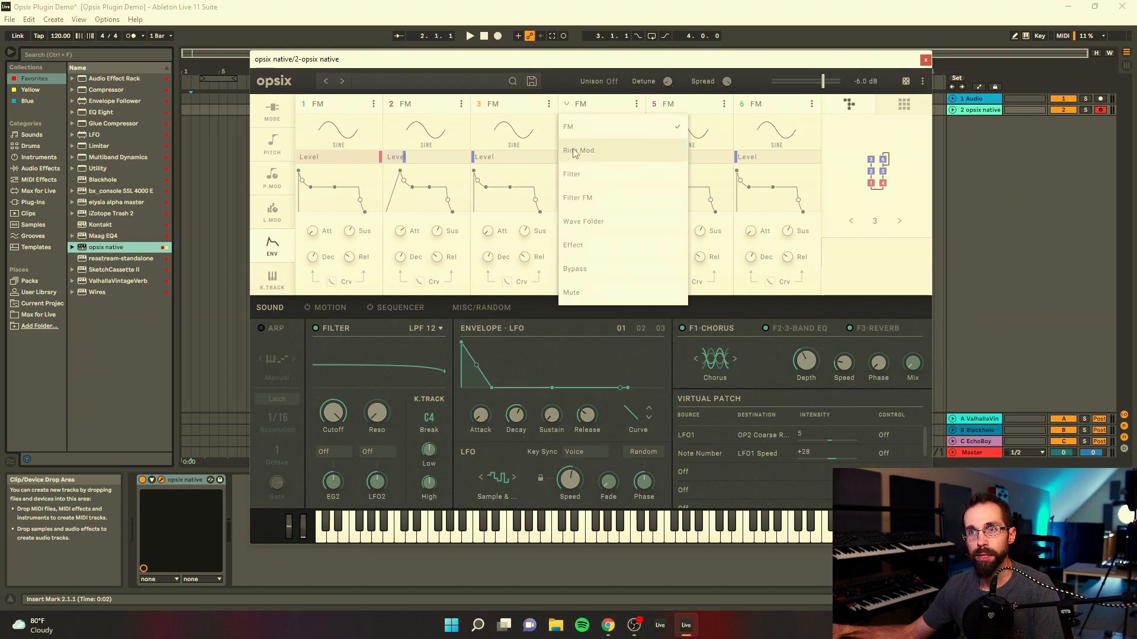
left_click(598, 251)
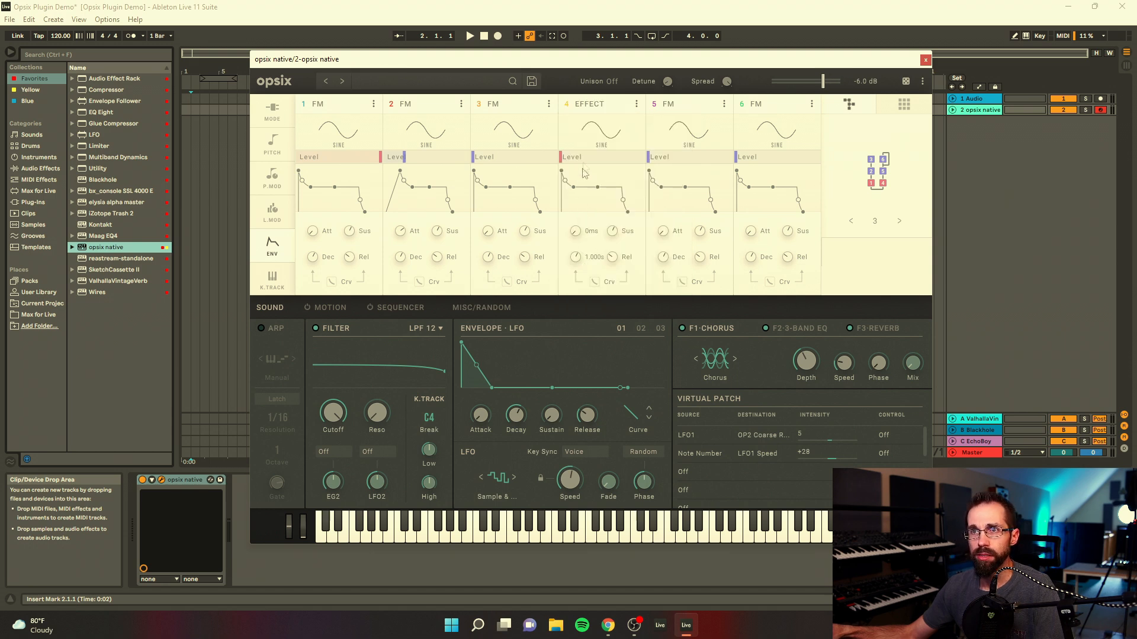
left_click(273, 112)
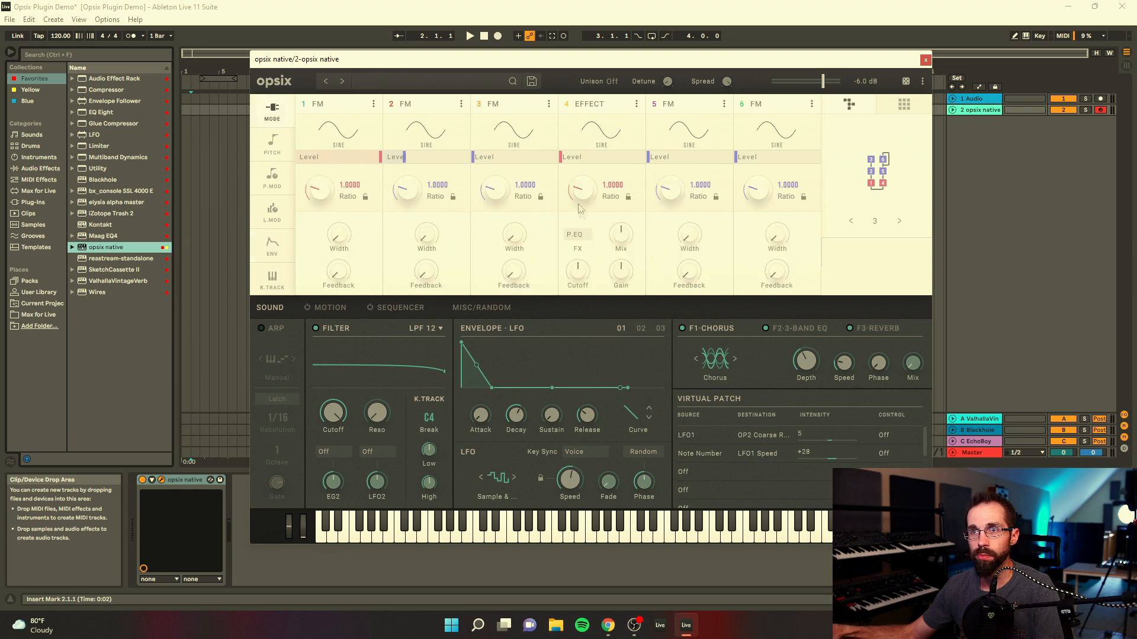
left_click(584, 236)
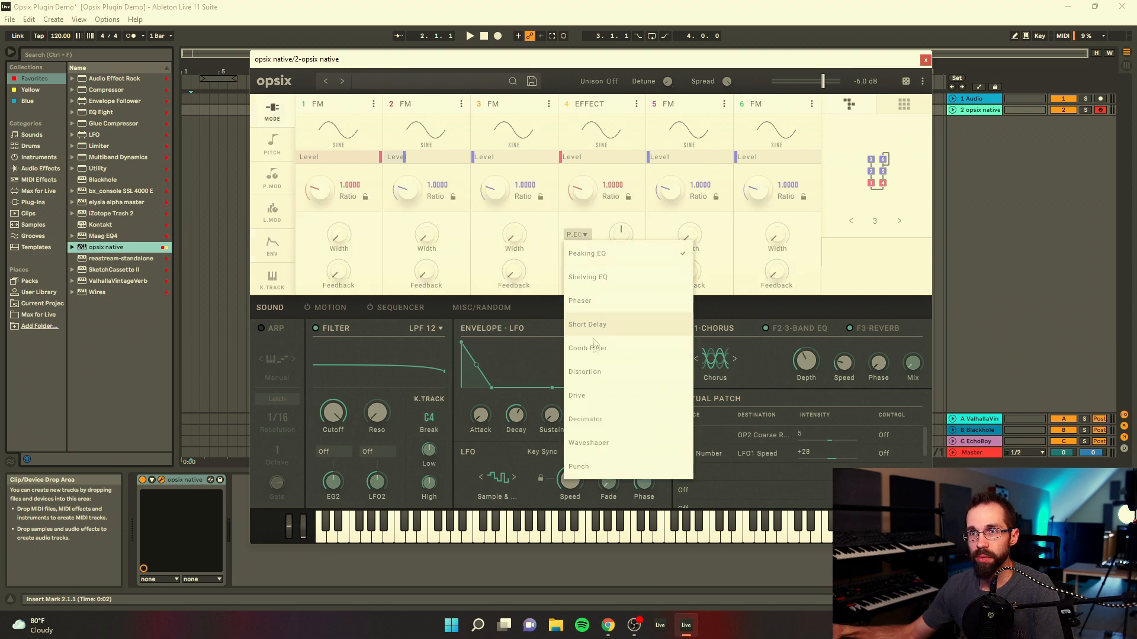
left_click(591, 420)
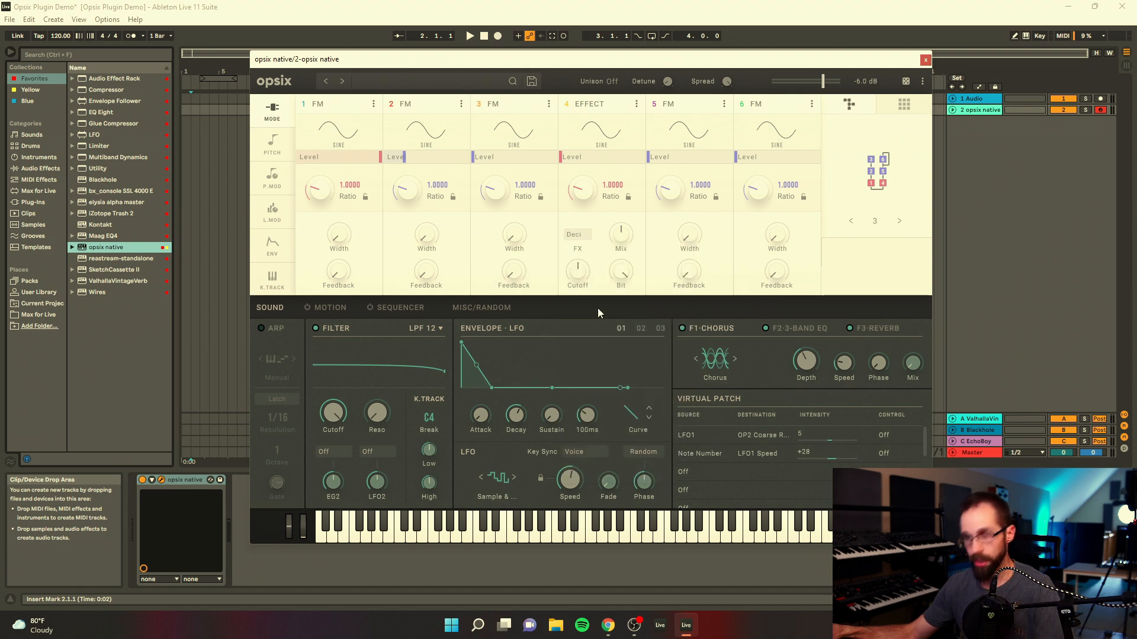
Step: Raise operator 4's level, set its ratio to 0.5000, and set its decimator to 84% mix, 5.41 cutoff and a reduced bit amount
left_click(577, 159)
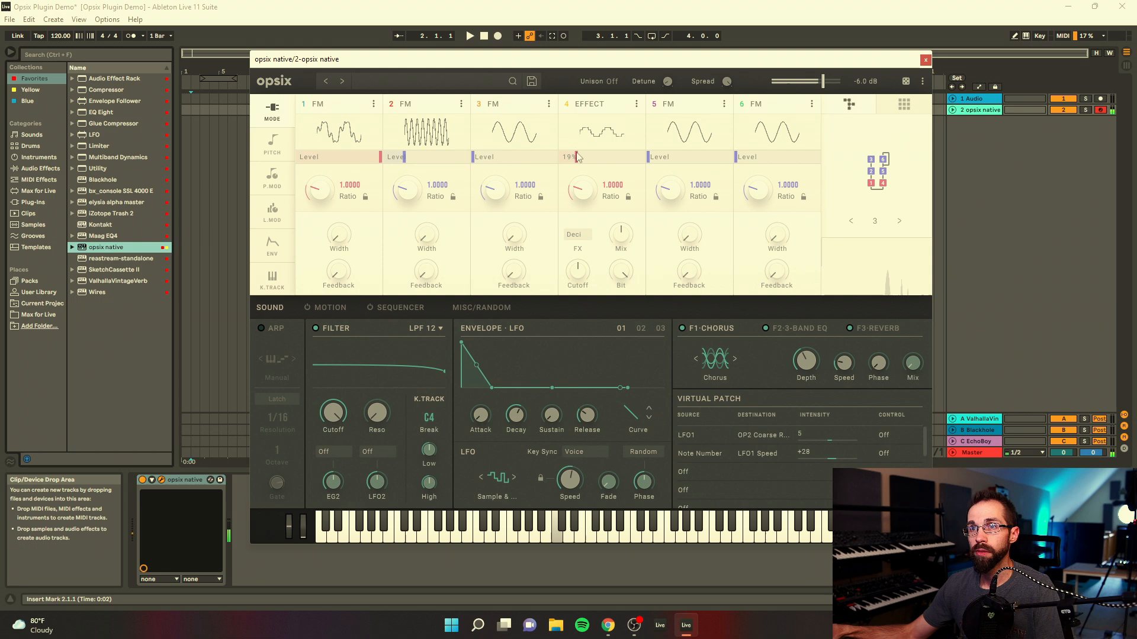
left_click_drag(595, 146, 598, 149)
left_click_drag(584, 203, 584, 209)
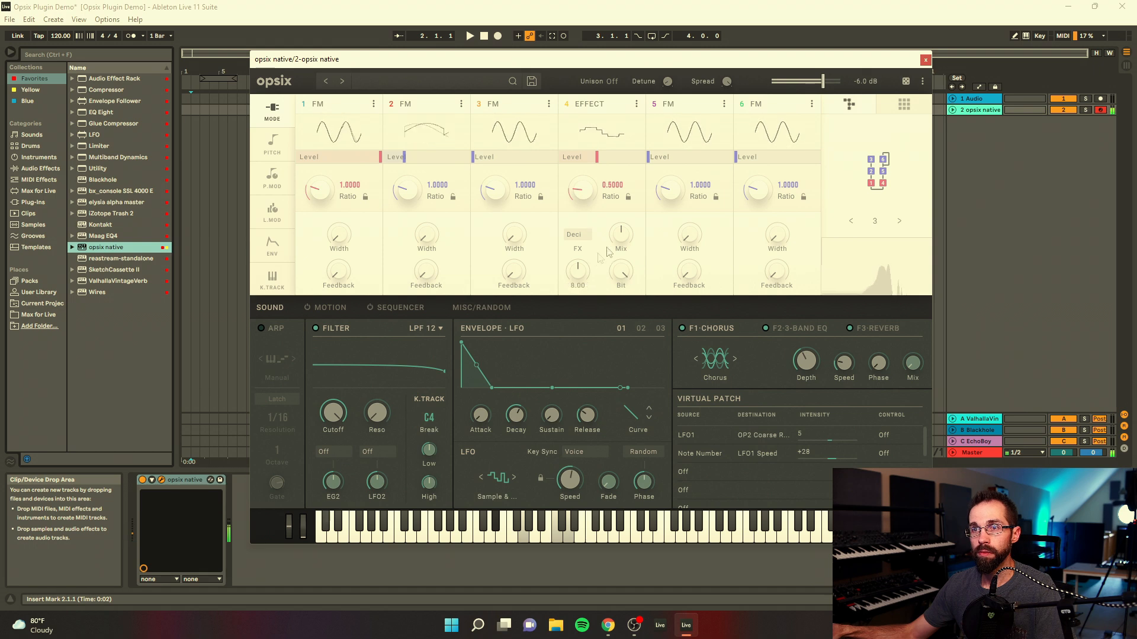
left_click_drag(624, 191, 624, 197)
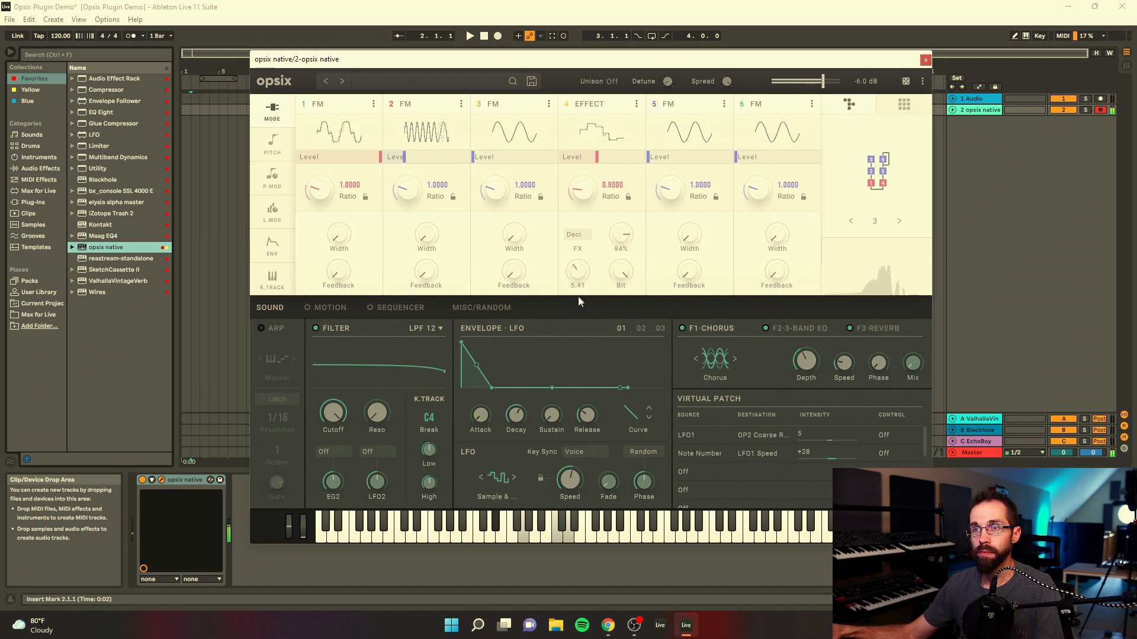
left_click_drag(619, 275, 612, 332)
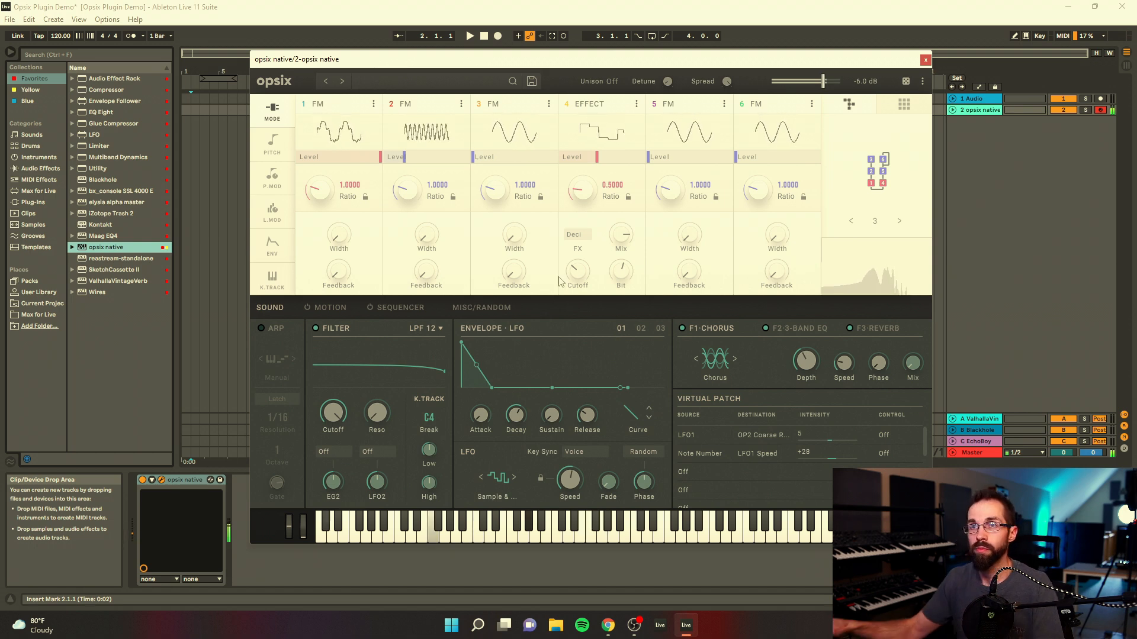
Step: Switch operator 3 to a fixed frequency of 2540 Hz and give it a low level
left_click_drag(478, 158, 512, 160)
left_click(540, 196)
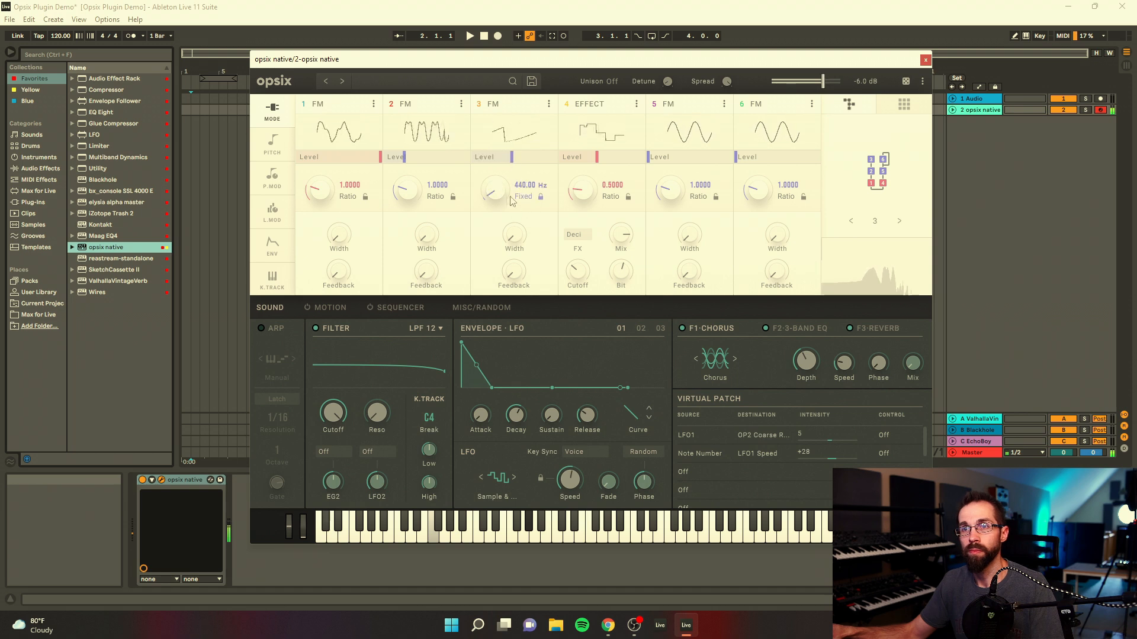
left_click_drag(495, 187, 500, 163)
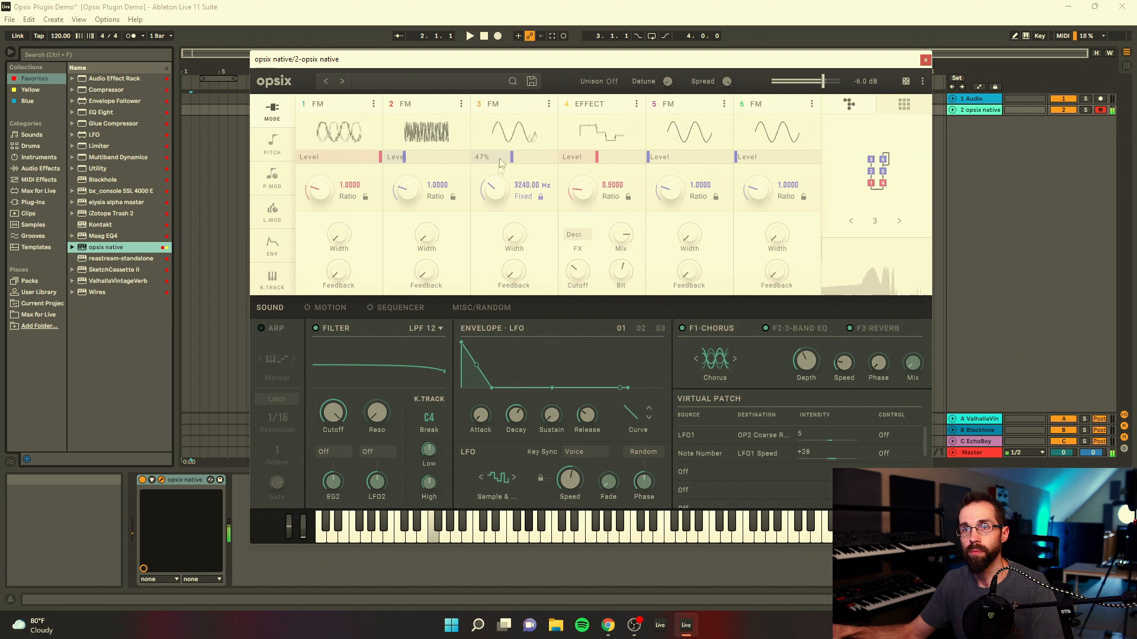
left_click(541, 199)
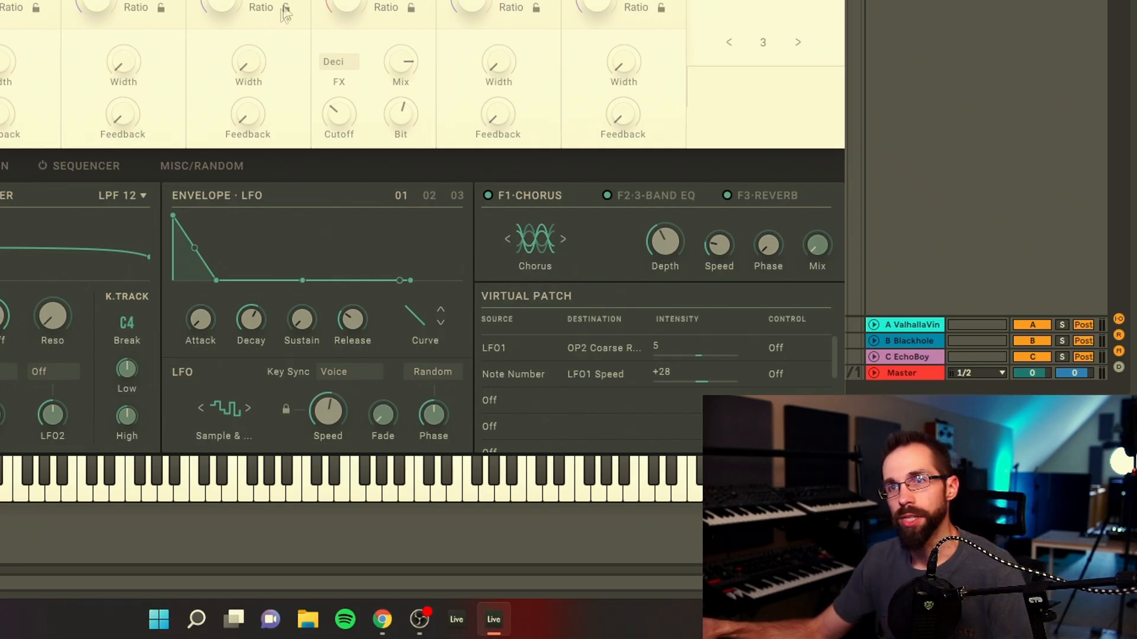
left_click(286, 9)
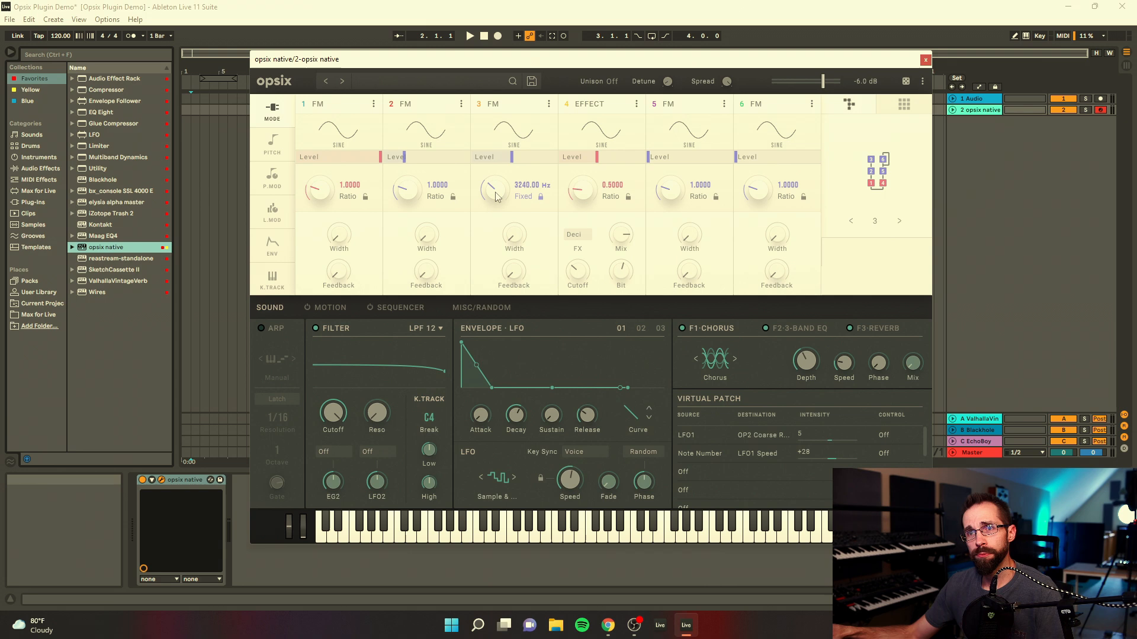
mouse_move(496, 197)
left_mouse_down()
mouse_move(498, 183)
mouse_move(498, 202)
left_mouse_up()
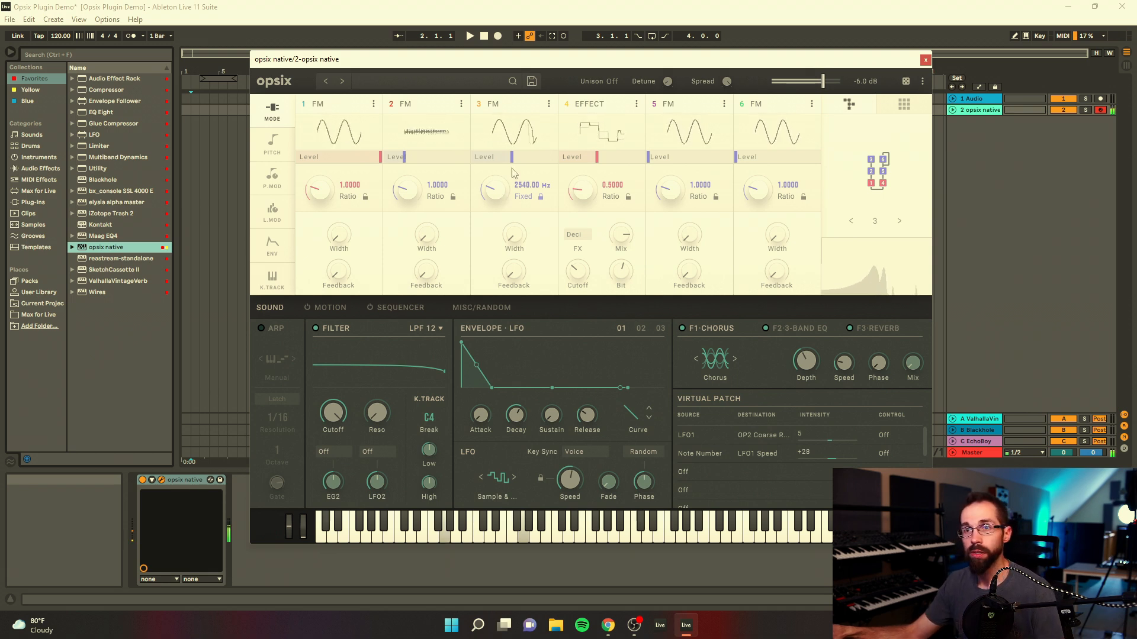
left_click_drag(503, 158, 491, 157)
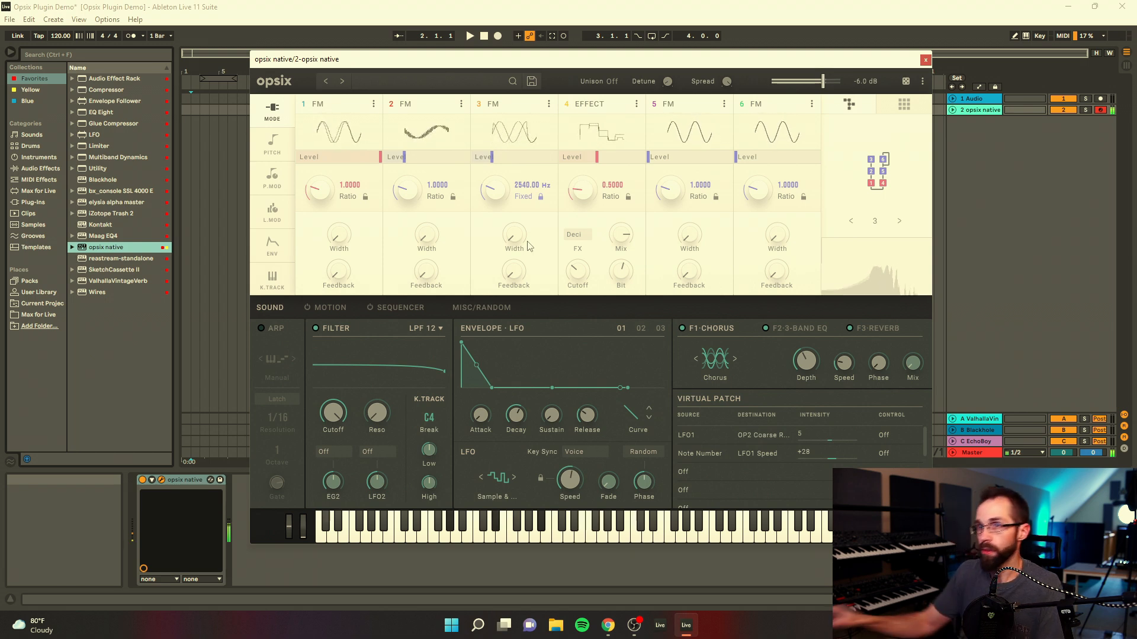
Step: Turn operator 4's level down to zero and give operator 2 a 0.2500 ratio, 88% width and a moderate amount of feedback
left_click_drag(599, 158, 558, 168)
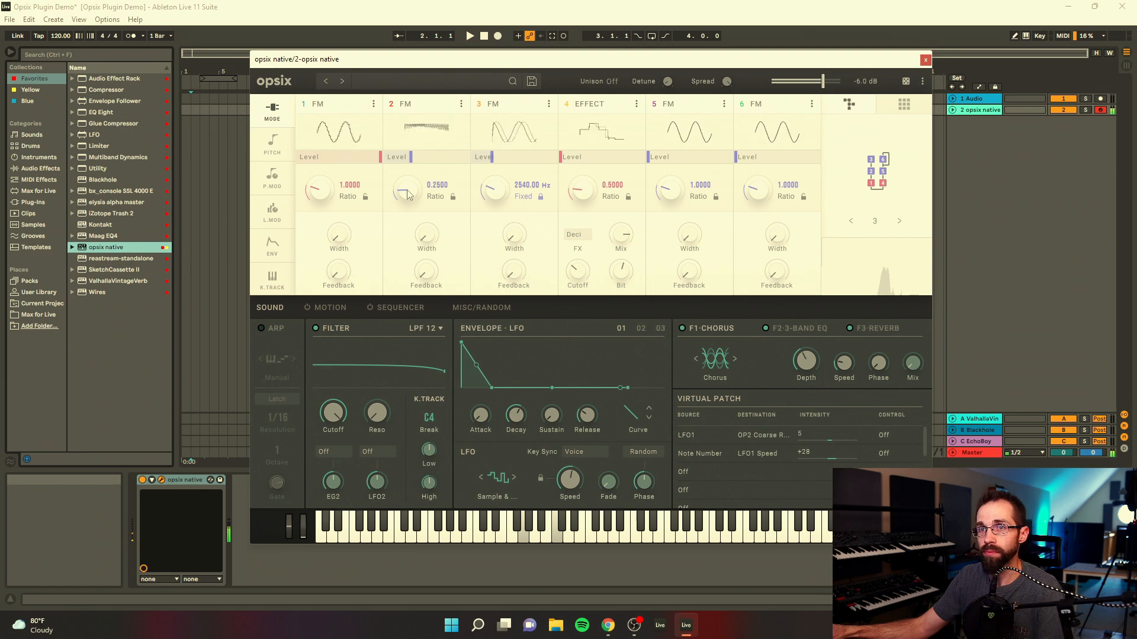
left_click_drag(426, 237, 432, 110)
left_click_drag(426, 271, 423, 220)
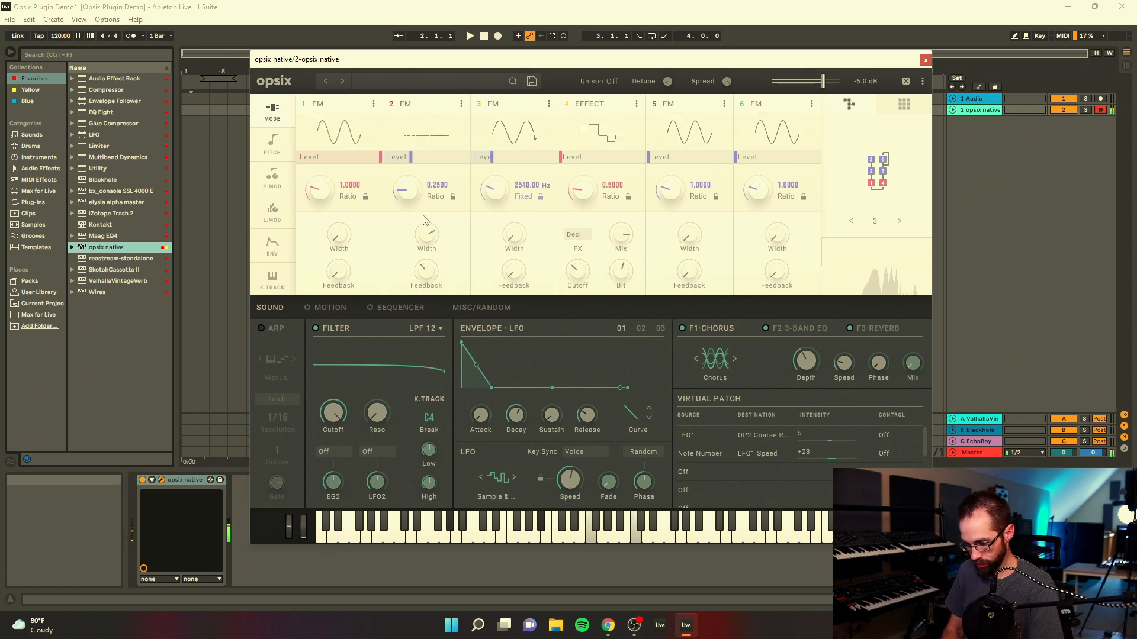
mouse_move(426, 235)
left_mouse_down()
mouse_move(429, 309)
mouse_move(431, 200)
mouse_move(430, 250)
left_mouse_up()
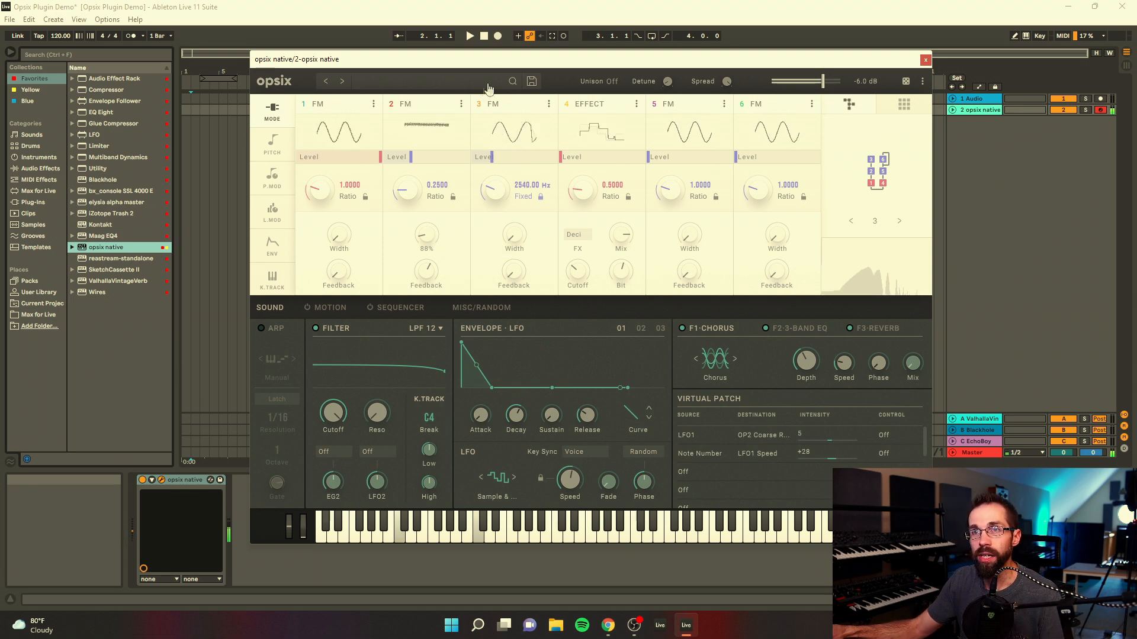
left_click_drag(489, 60, 429, 62)
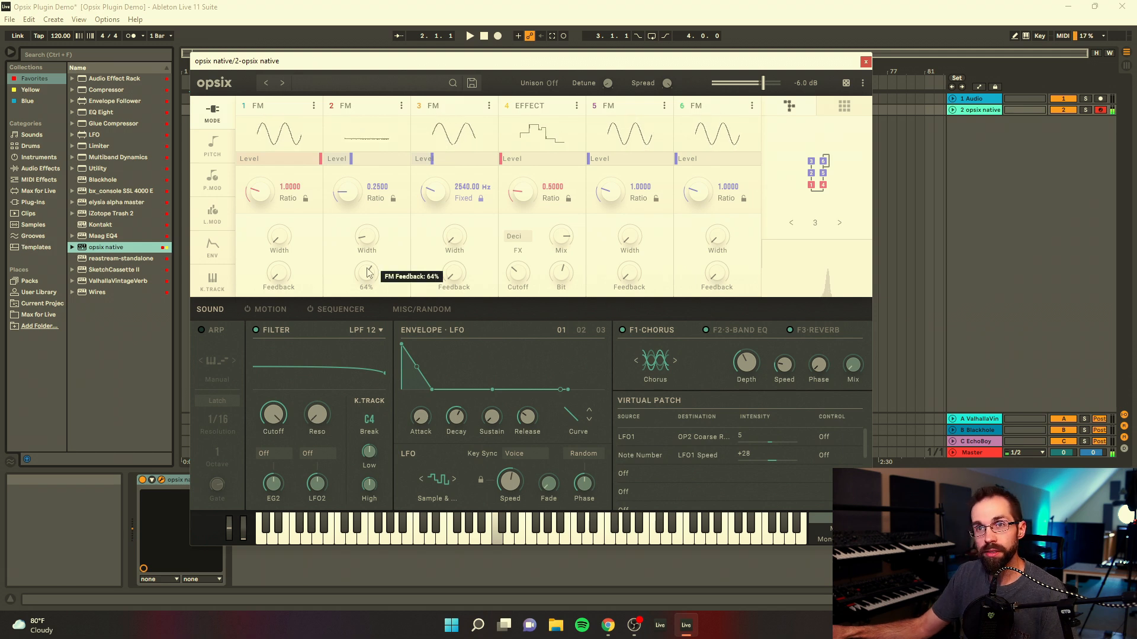
left_click_drag(367, 268, 367, 285)
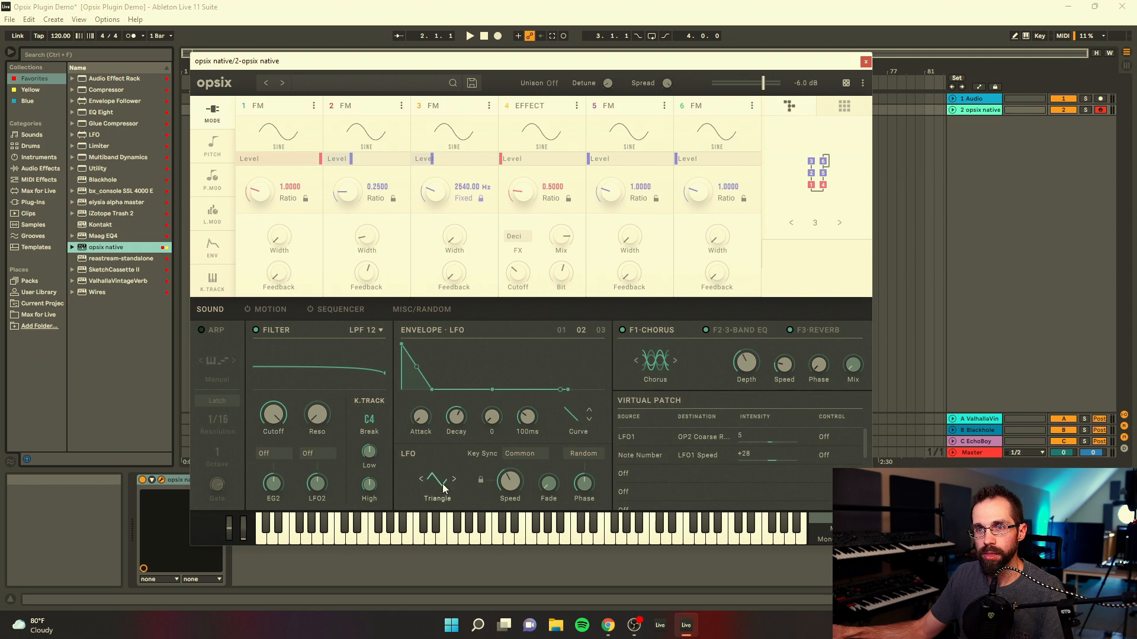
Step: Set the second LFO's speed to 0.72 Hz and choose LFO2 as the source of the third virtual patch
left_click_drag(511, 481, 511, 486)
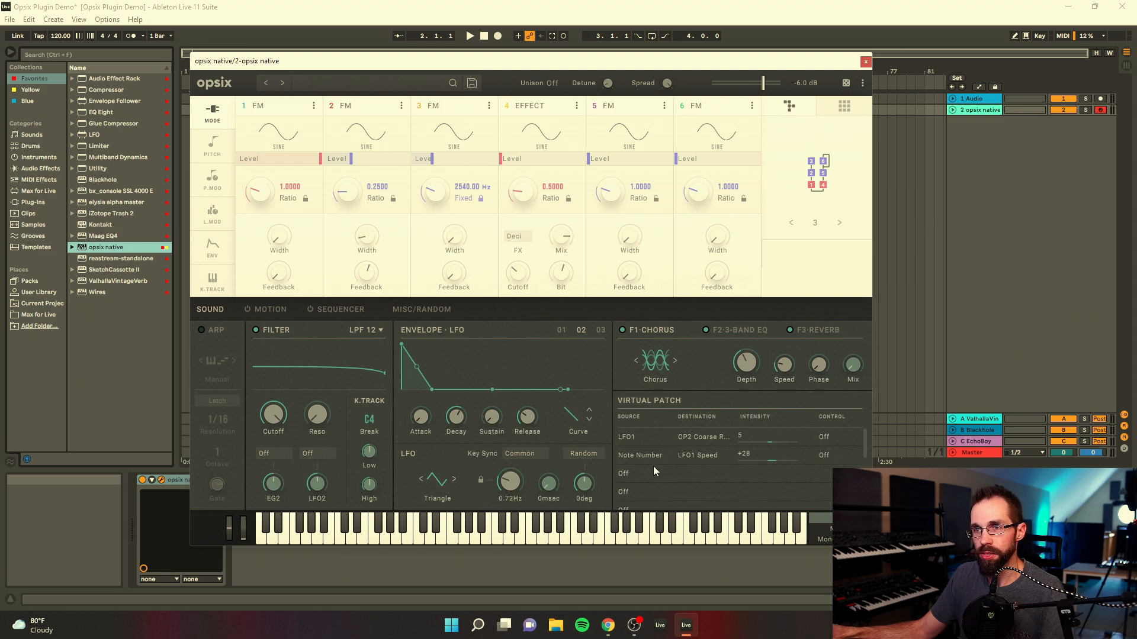
left_click(628, 476)
mouse_move(639, 408)
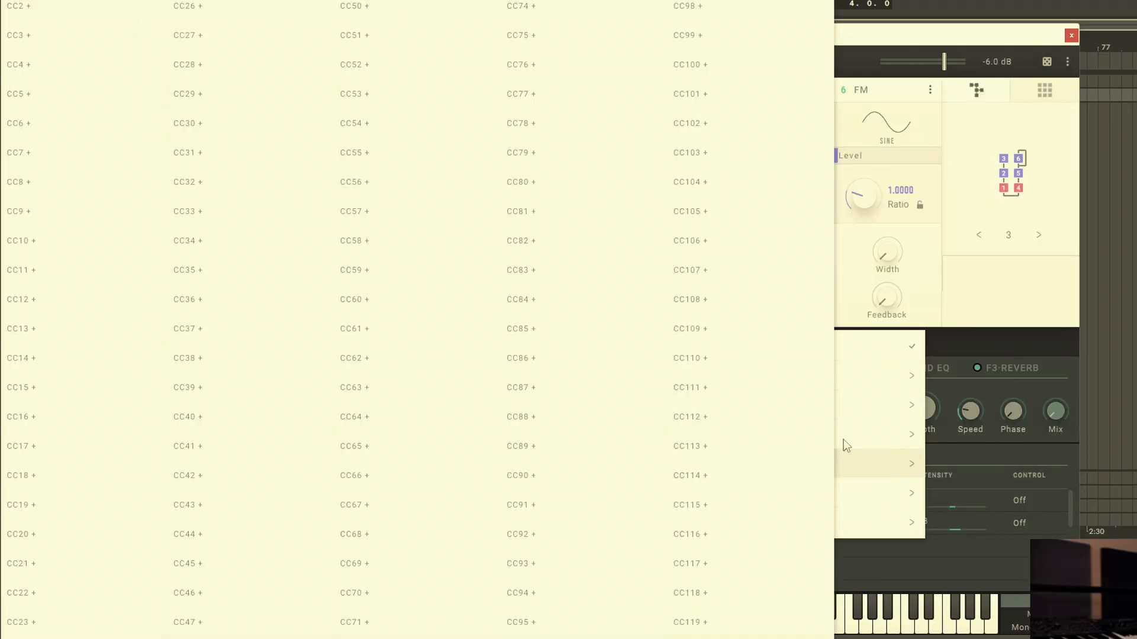
mouse_move(843, 439)
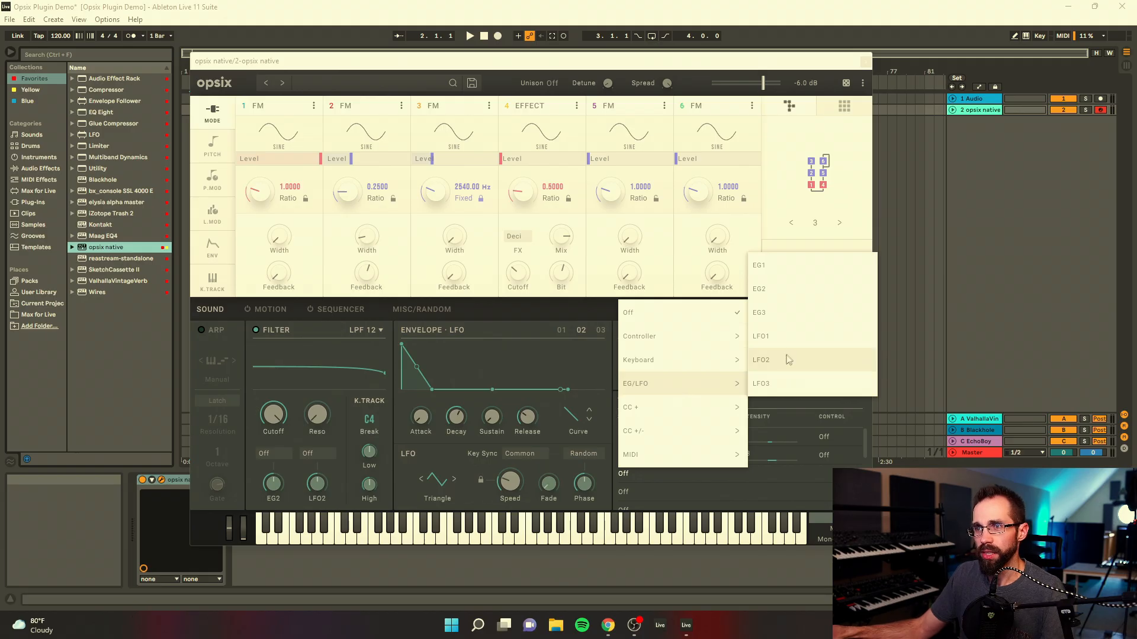
left_click(788, 360)
Step: Set the third virtual patch's destination to OP2 FM Feedback with intensity 19, and set LFO2's speed to 0.70 Hz
left_click(699, 474)
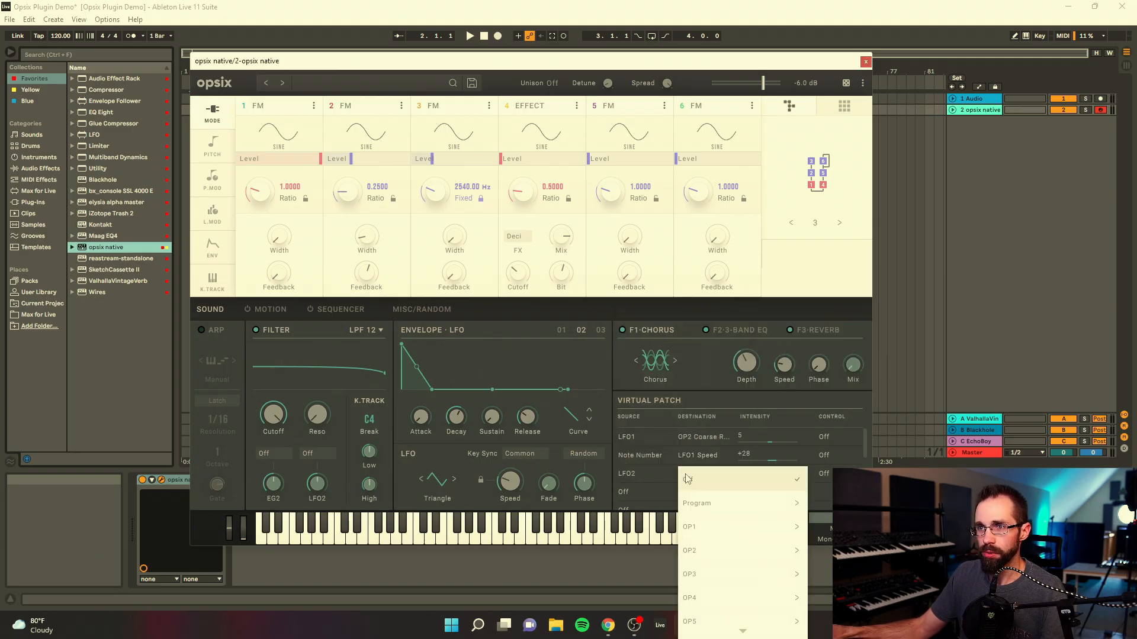
mouse_move(714, 552)
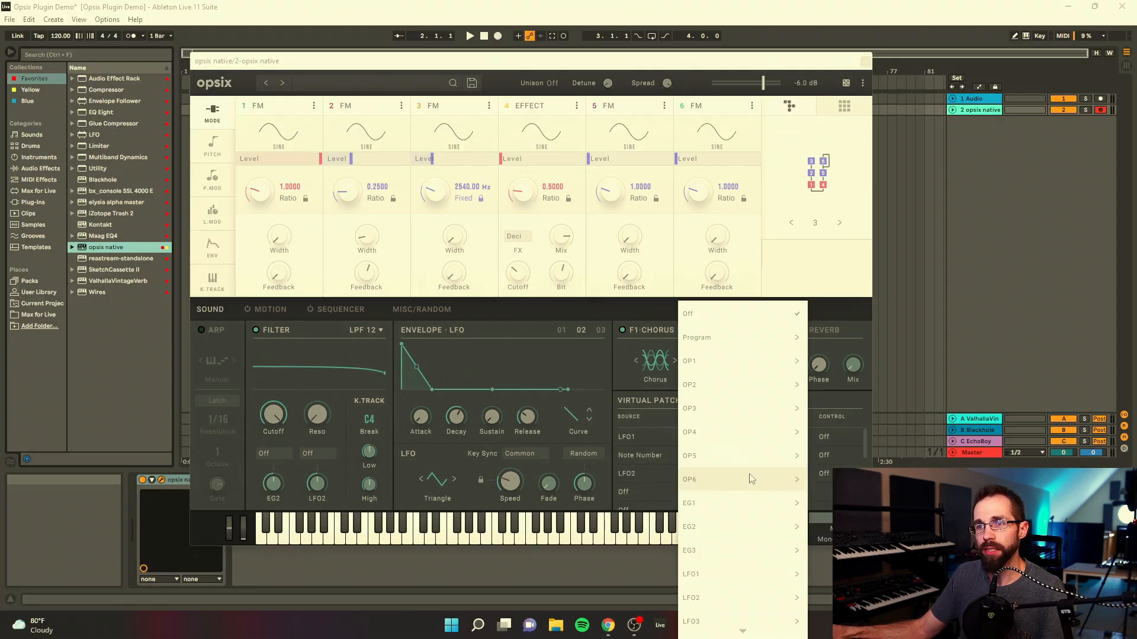
mouse_move(728, 389)
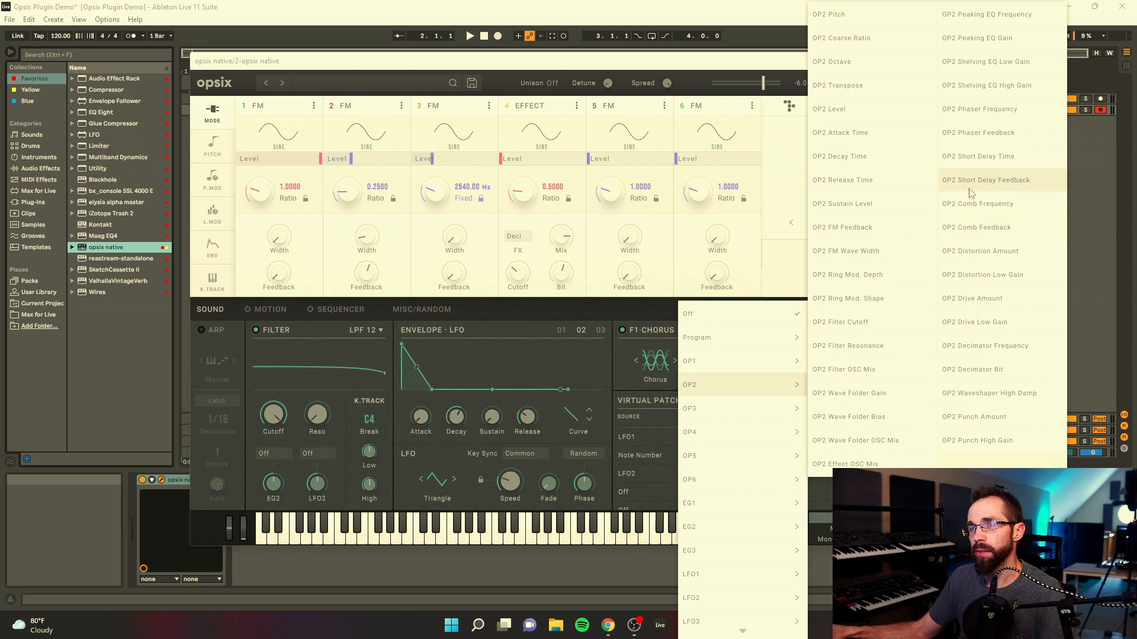
left_click(869, 232)
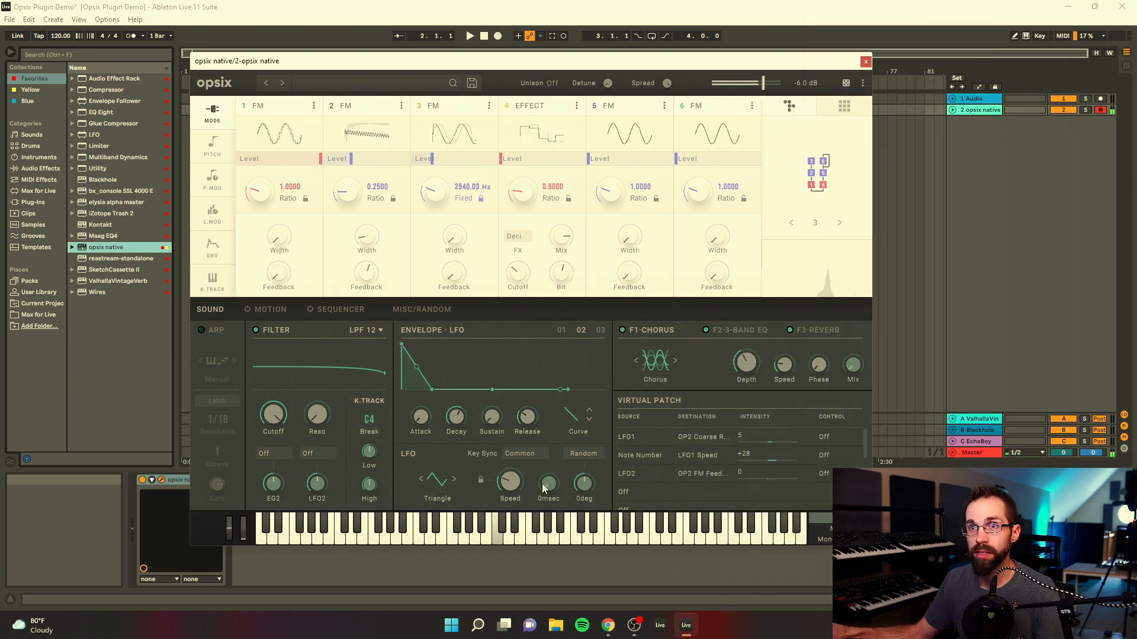
left_click_drag(511, 483, 521, 409)
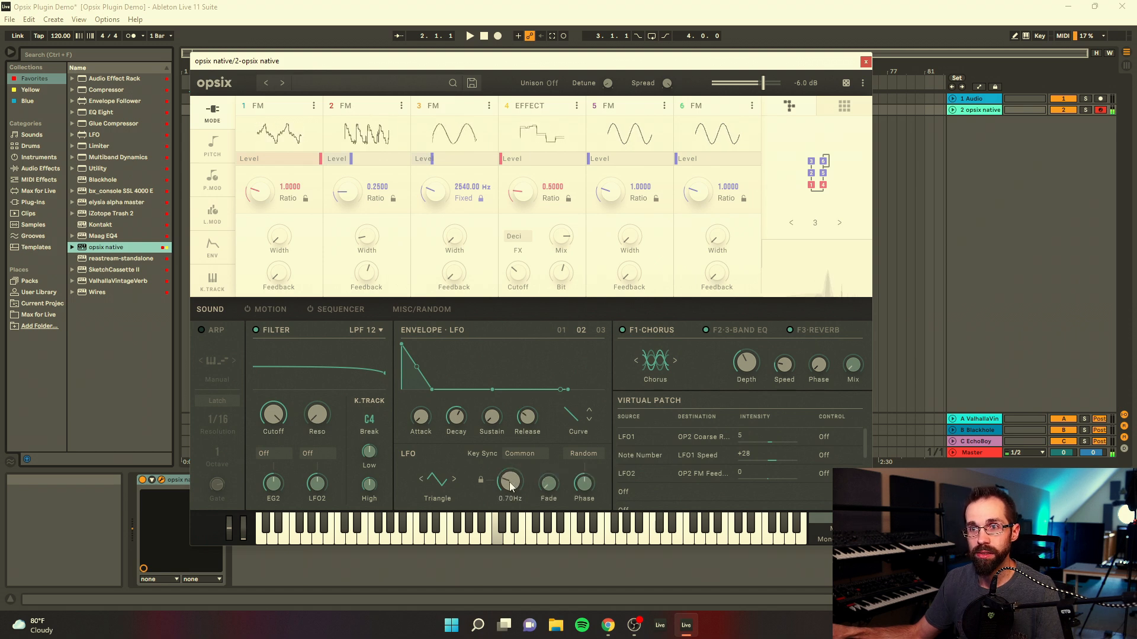
left_click_drag(780, 474, 777, 470)
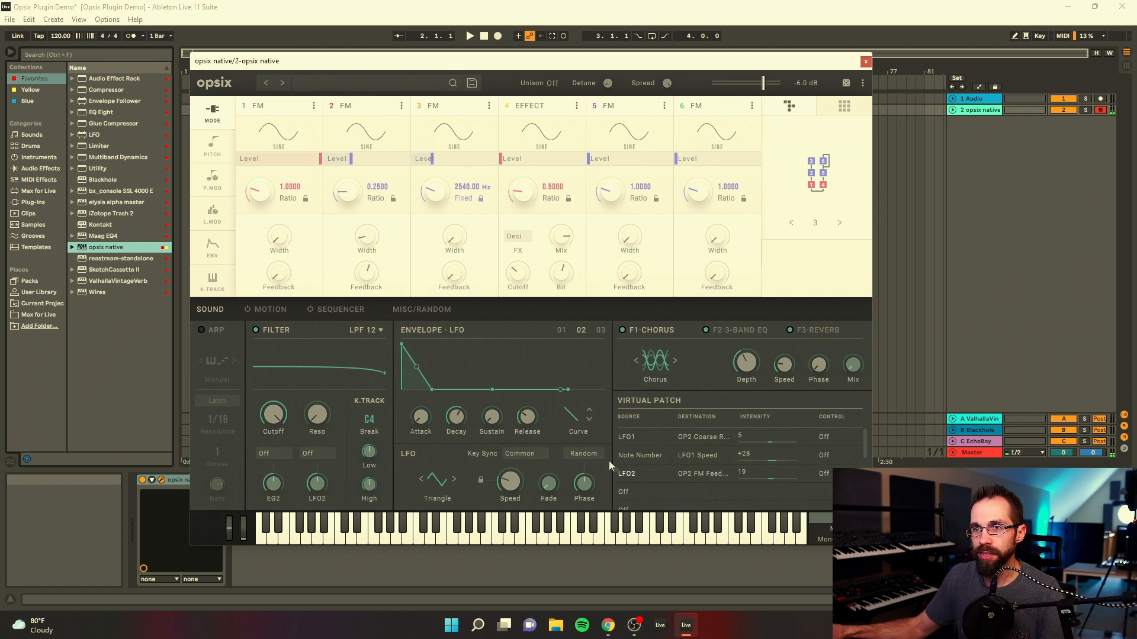
Step: Check the second LFO's key sync options and set the first LFO's key sync to Common
left_click(536, 456)
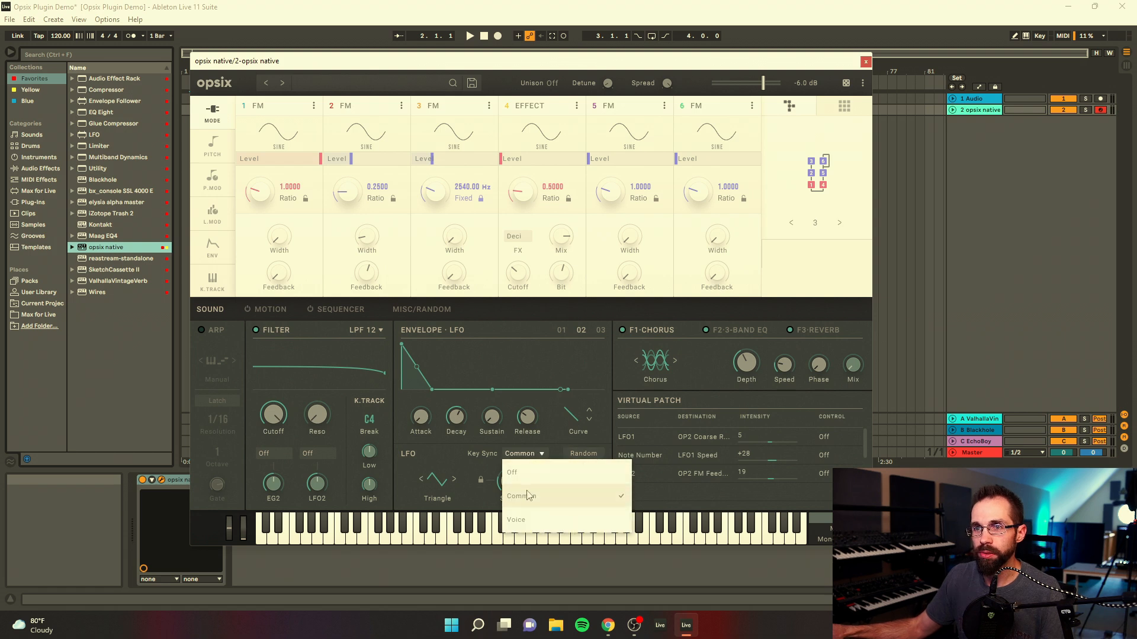
left_click(456, 438)
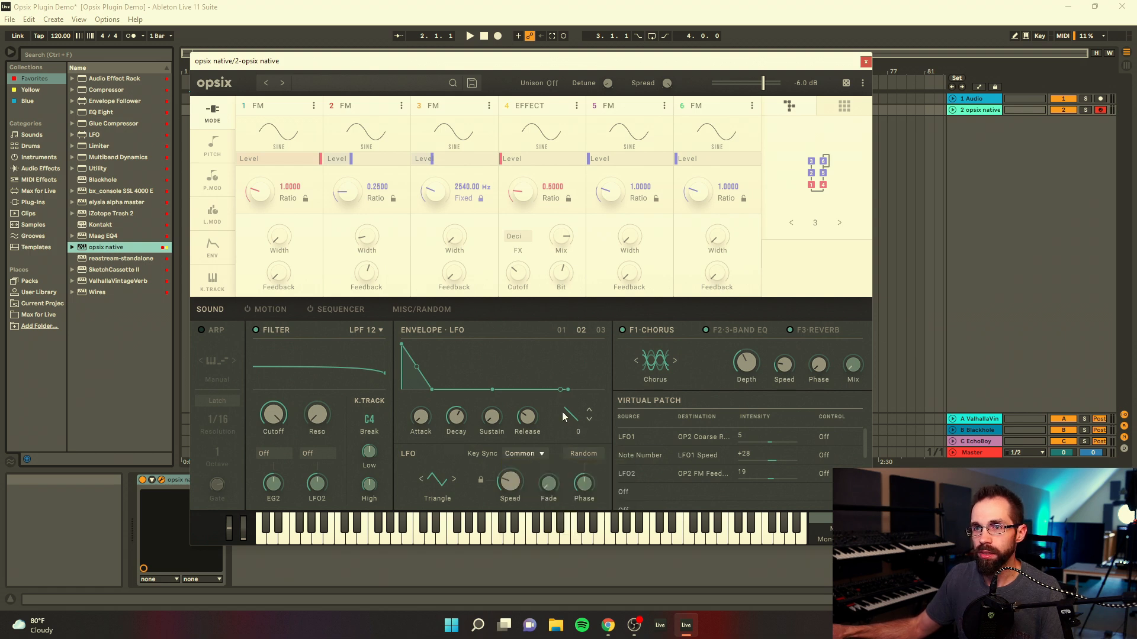
left_click(534, 455)
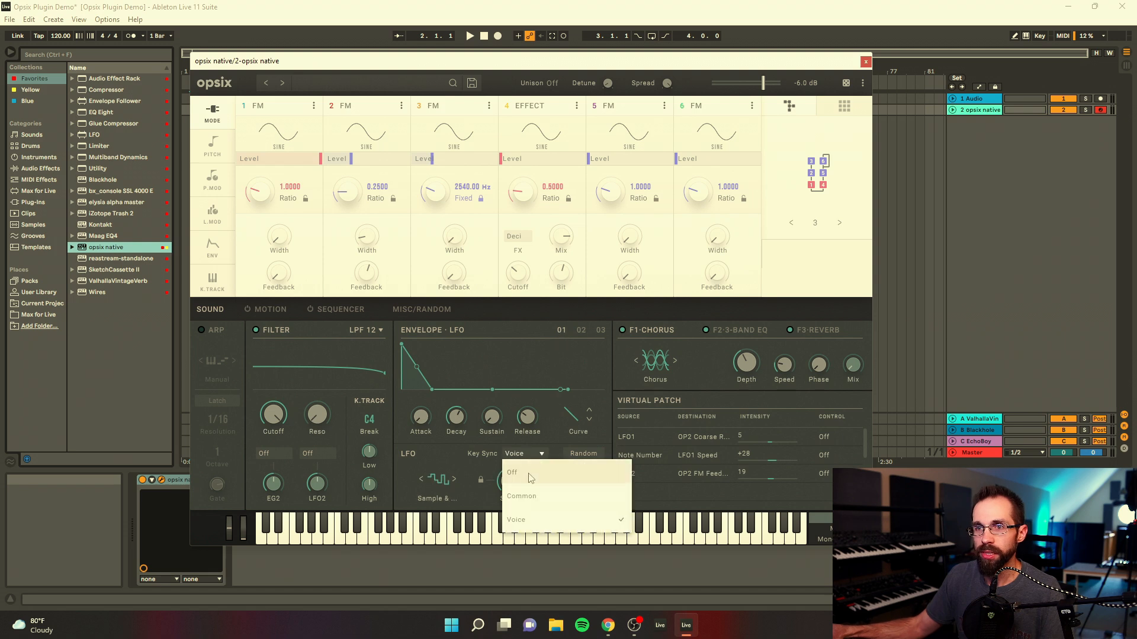
left_click(527, 520)
left_click(534, 497)
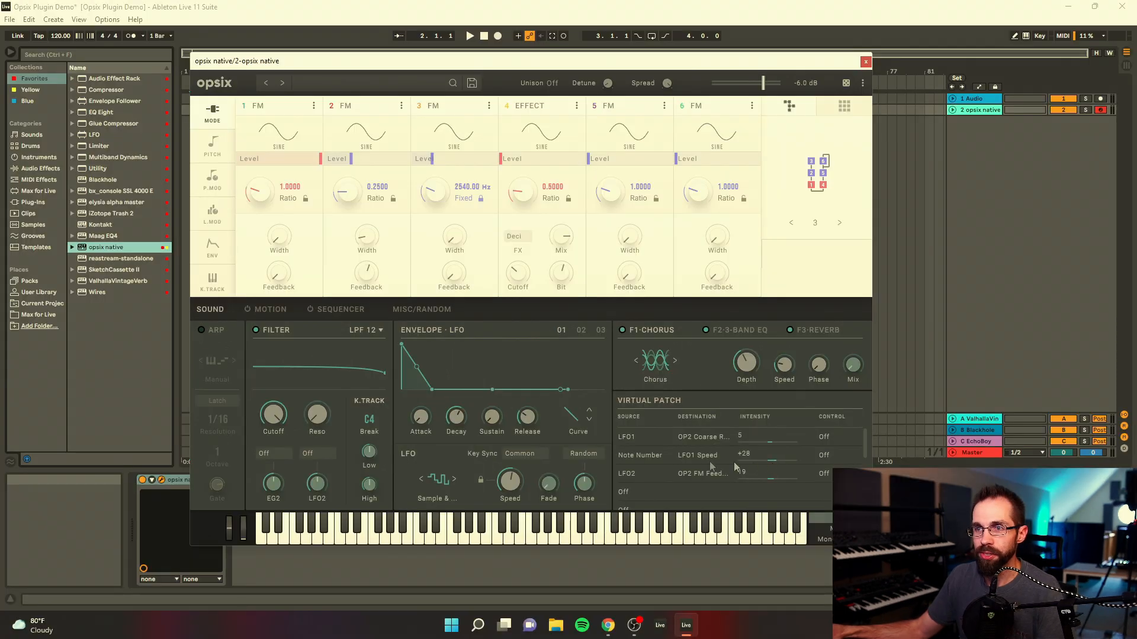
Step: Change the second virtual patch's source to Modulation Wheel and set its intensity to +58
left_click(637, 456)
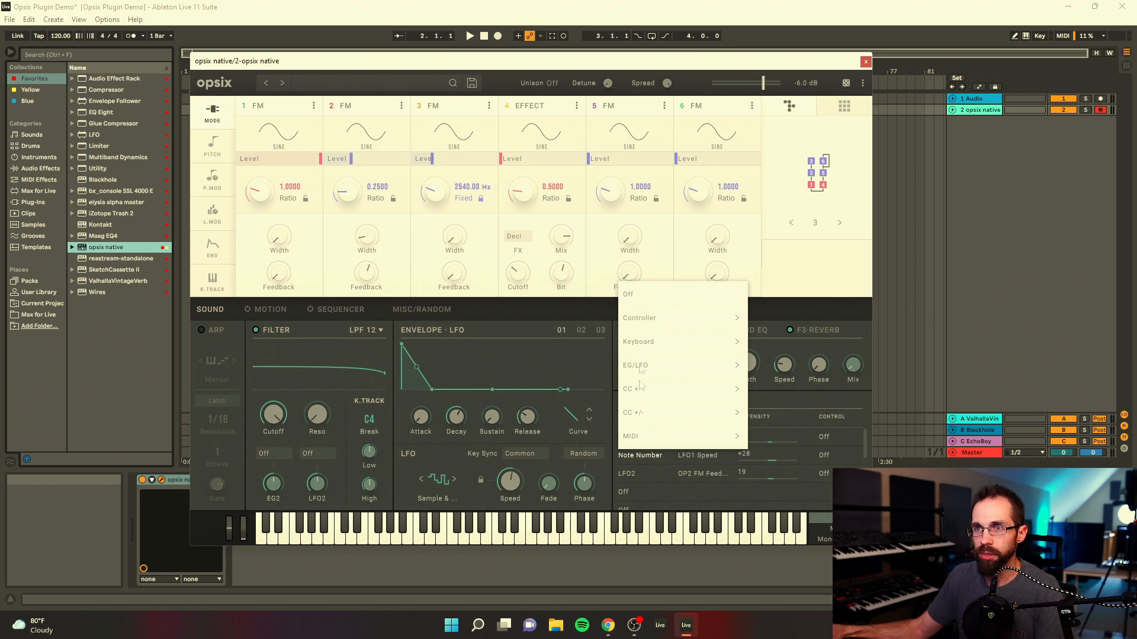
mouse_move(643, 327)
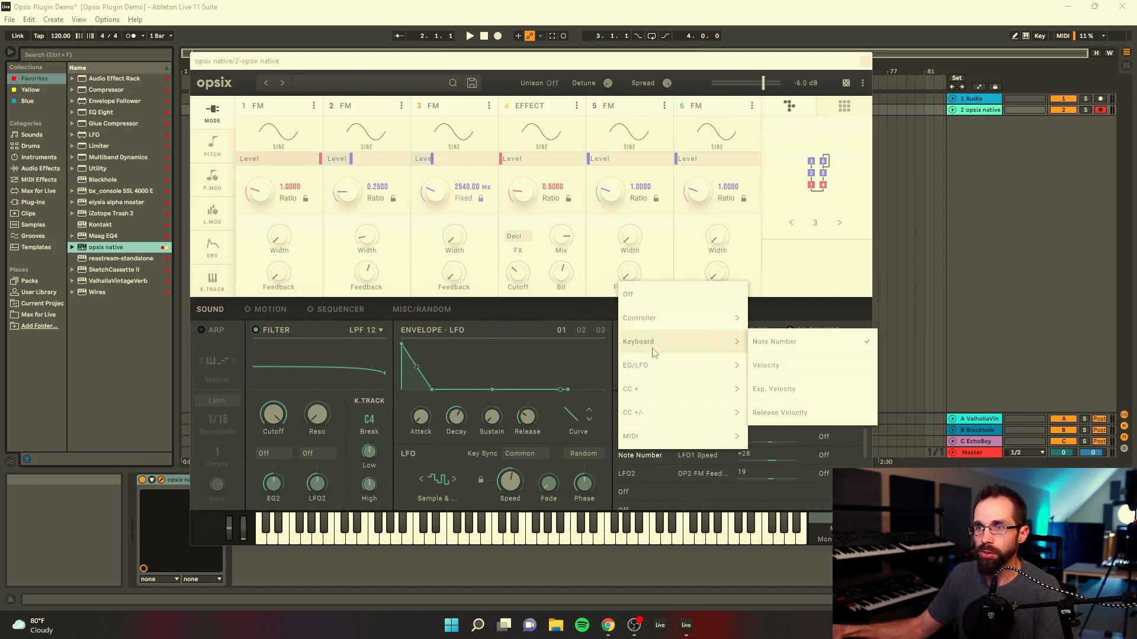
mouse_move(659, 369)
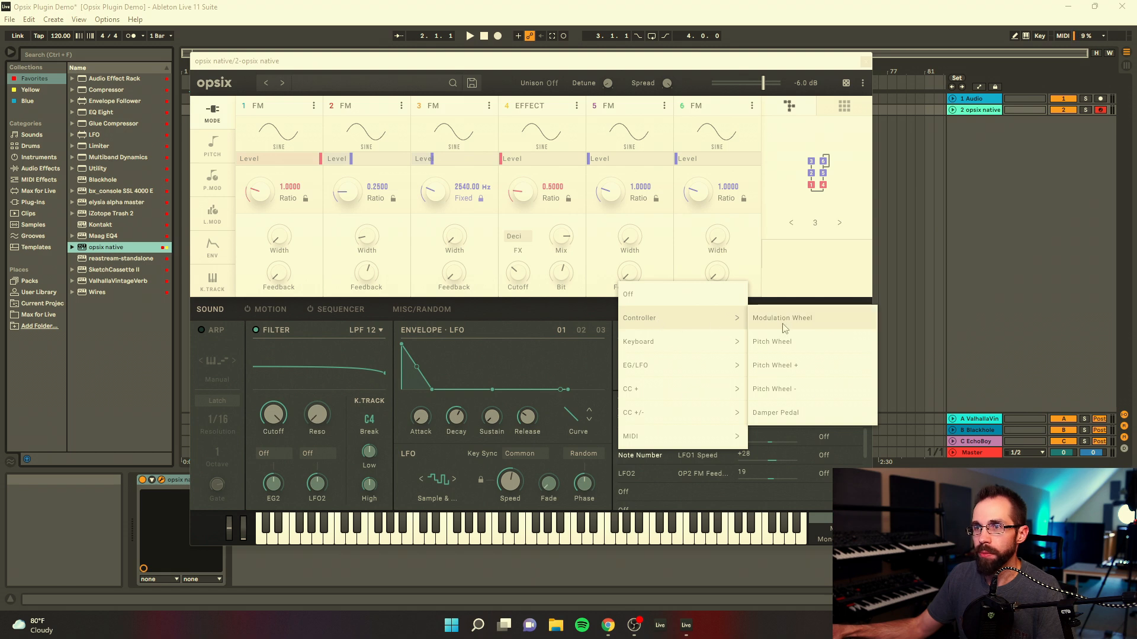
left_click(783, 319)
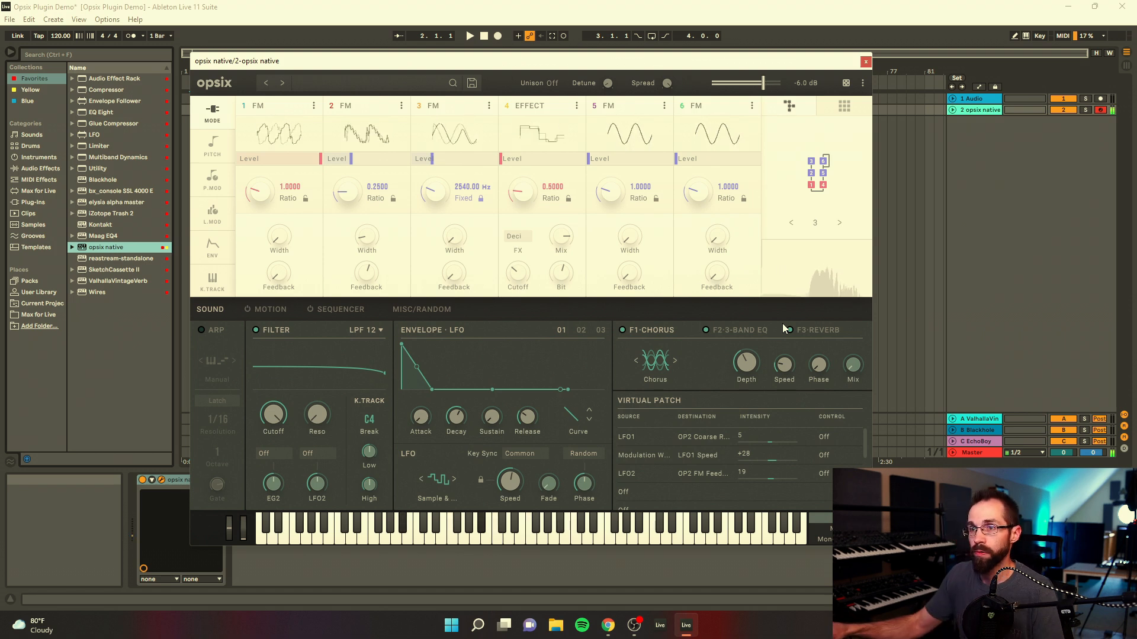
left_click_drag(776, 458, 788, 433)
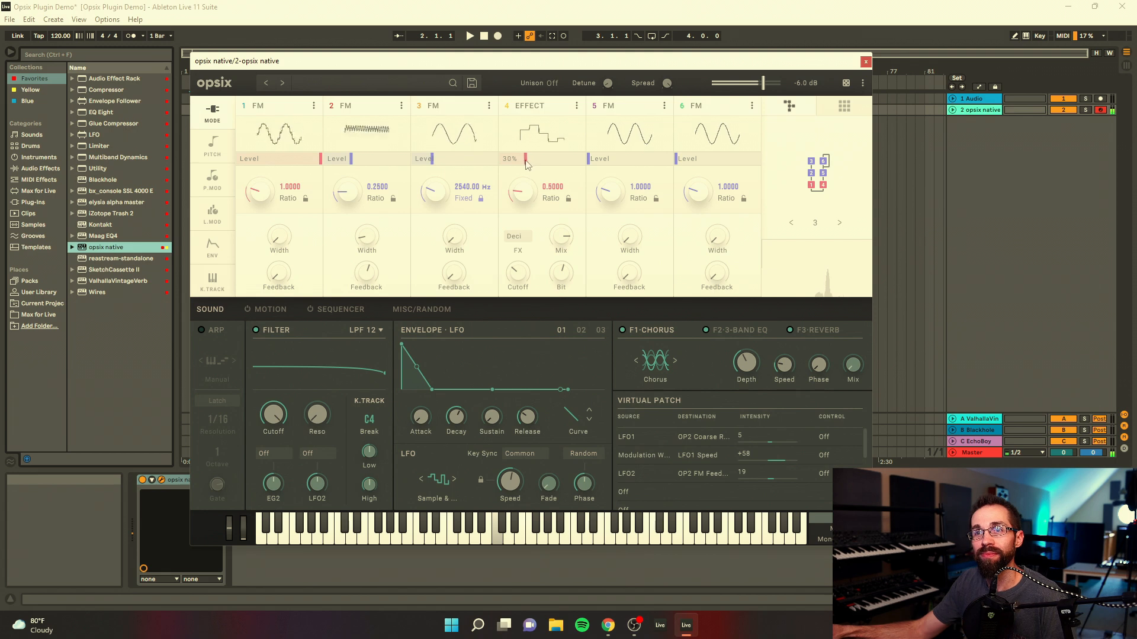
mouse_move(526, 161)
left_mouse_down()
mouse_move(549, 162)
mouse_move(526, 162)
left_mouse_up()
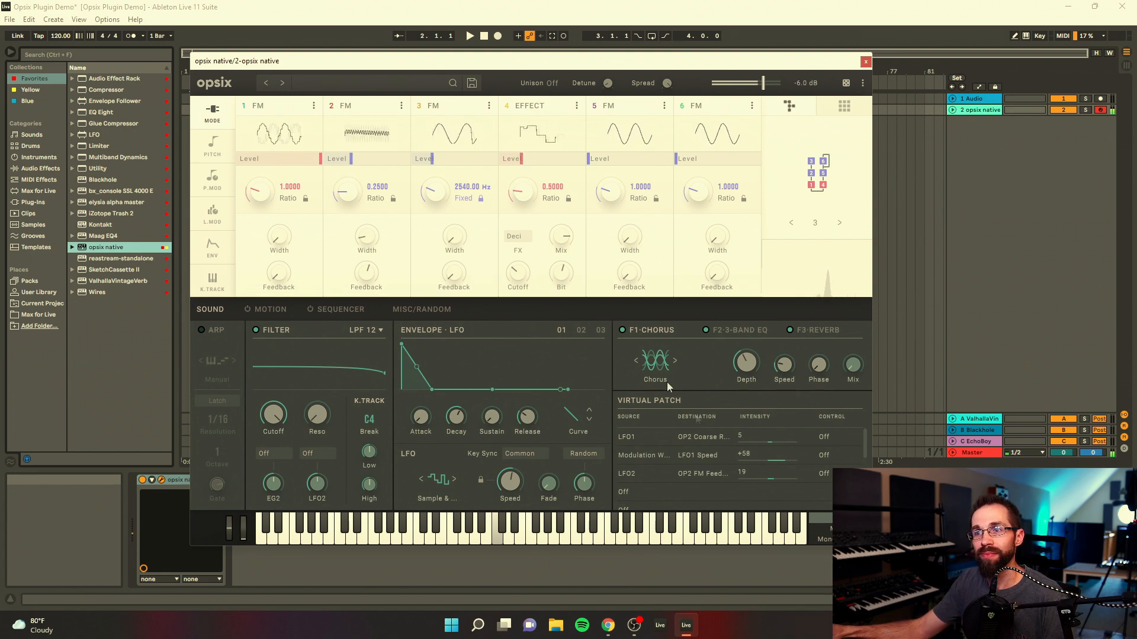
Step: Set up the fourth virtual patch with LFO2 as source, OP4 Level as destination and an intensity of 44
scroll(629, 468, "down", 2)
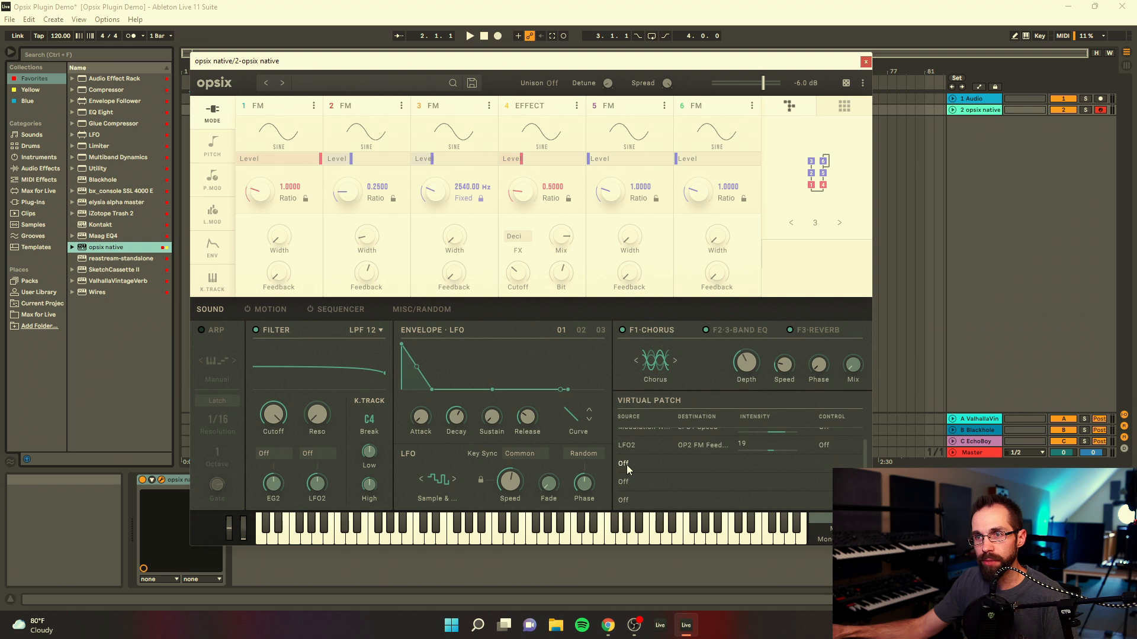
left_click(628, 466)
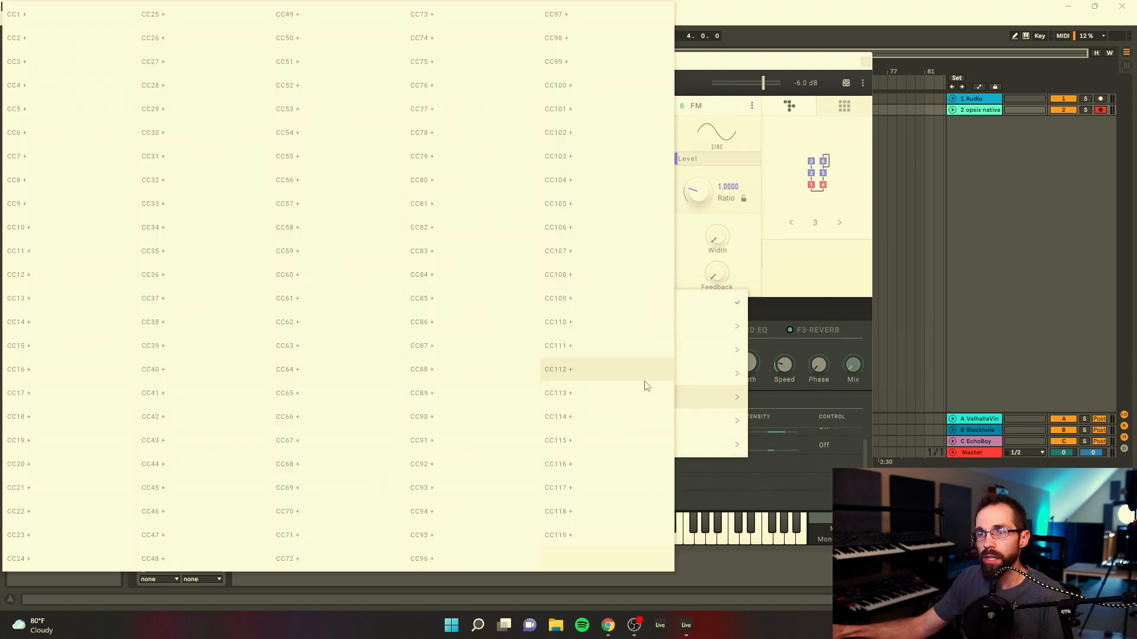
mouse_move(694, 379)
left_click(764, 351)
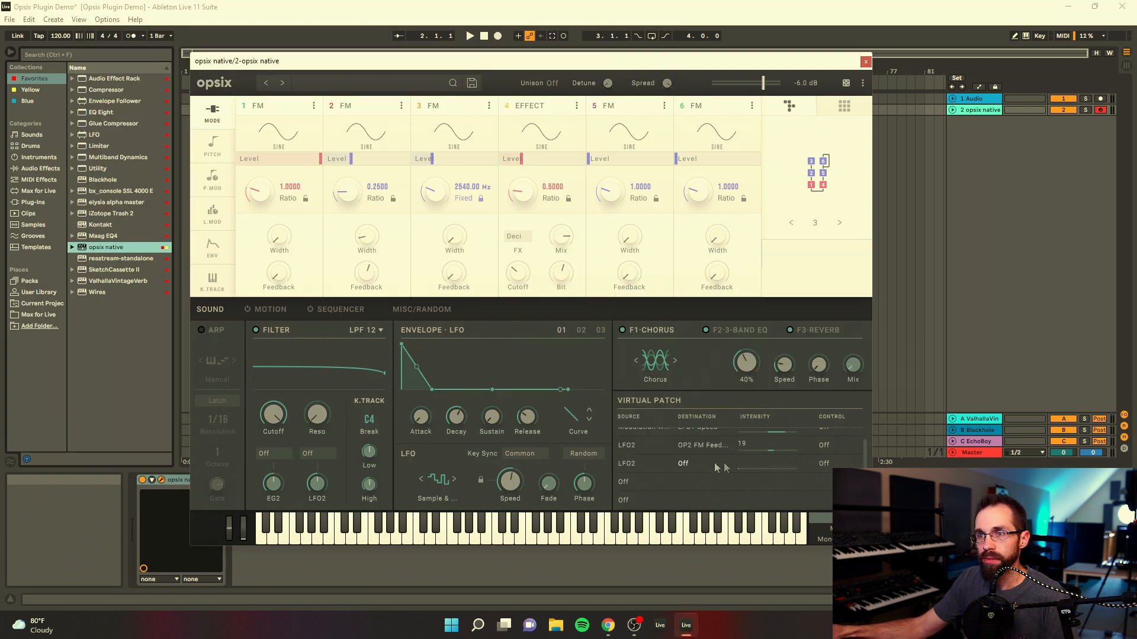
left_click(686, 465)
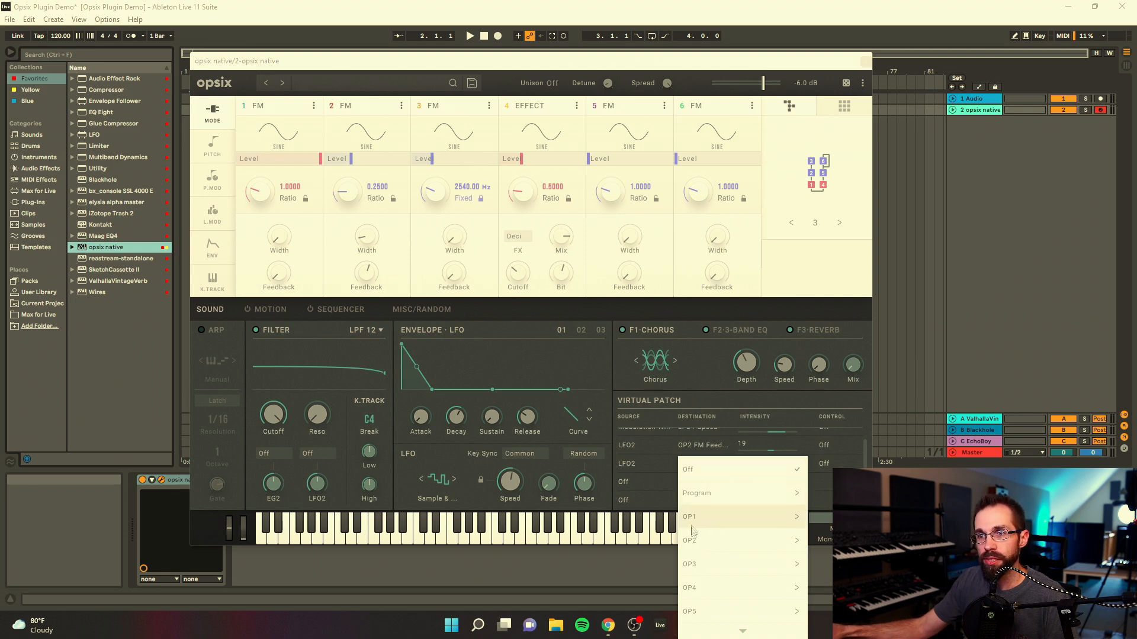
mouse_move(705, 594)
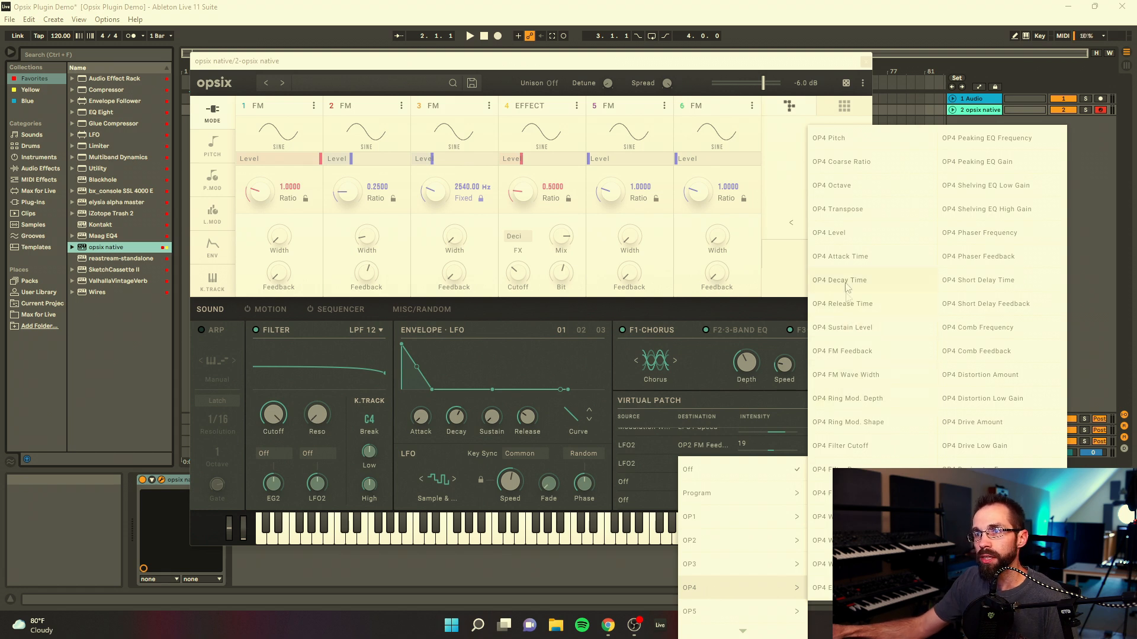
left_click(841, 233)
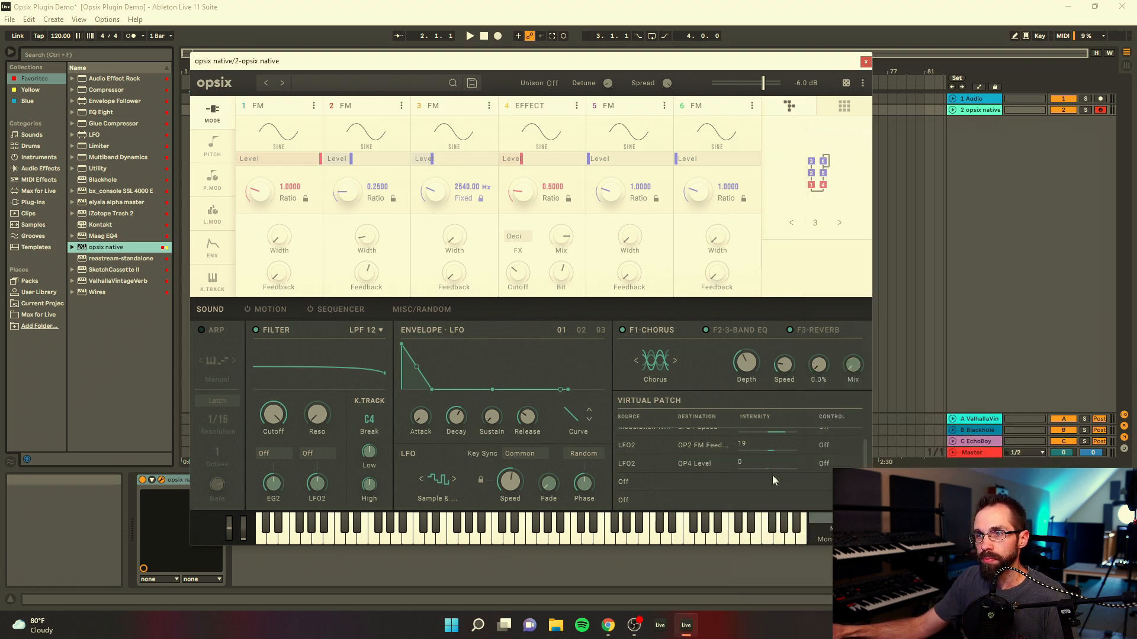
left_click_drag(772, 448, 772, 426)
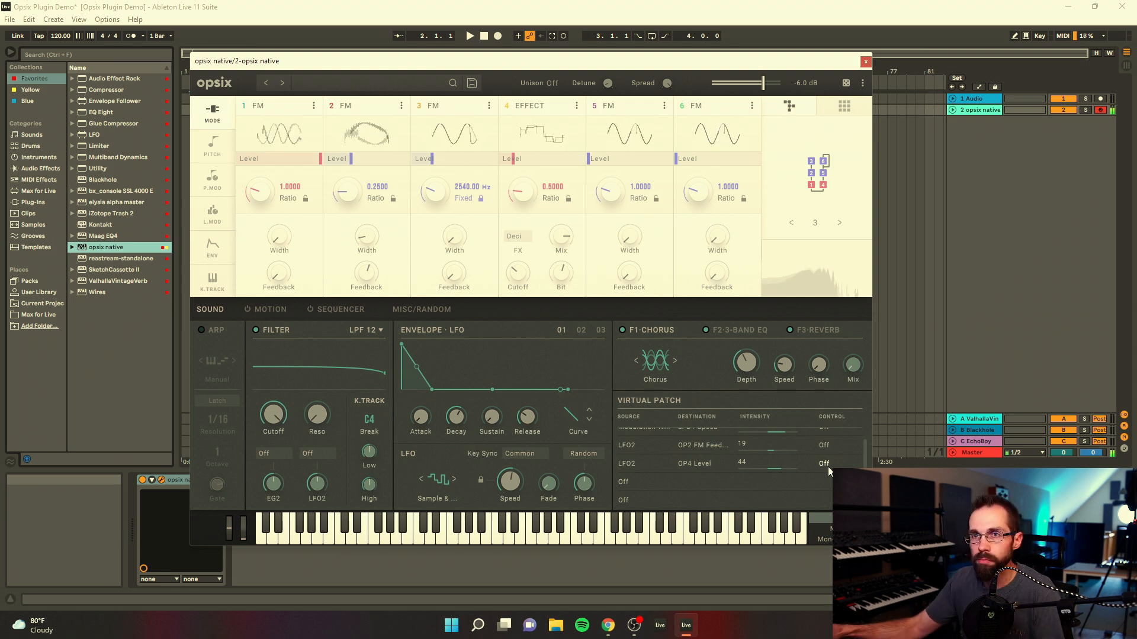
Step: Show the 3-band EQ effect, and raise the low-pass filter's resonance while lowering its cutoff
left_click_drag(766, 61, 819, 62)
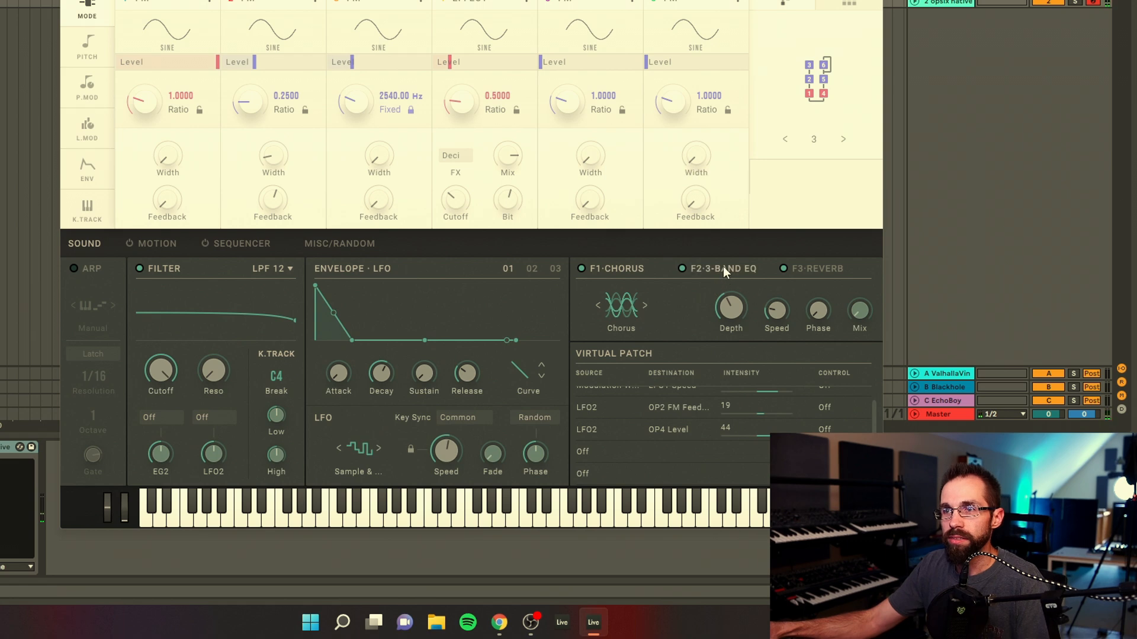
left_click(794, 332)
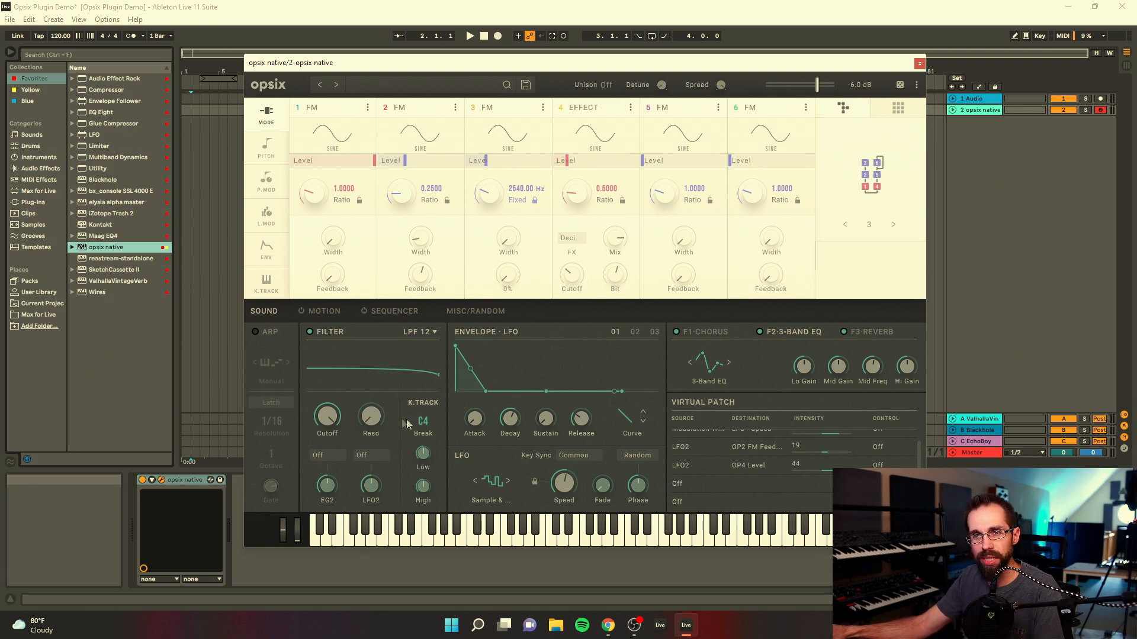
left_click_drag(372, 400, 372, 397)
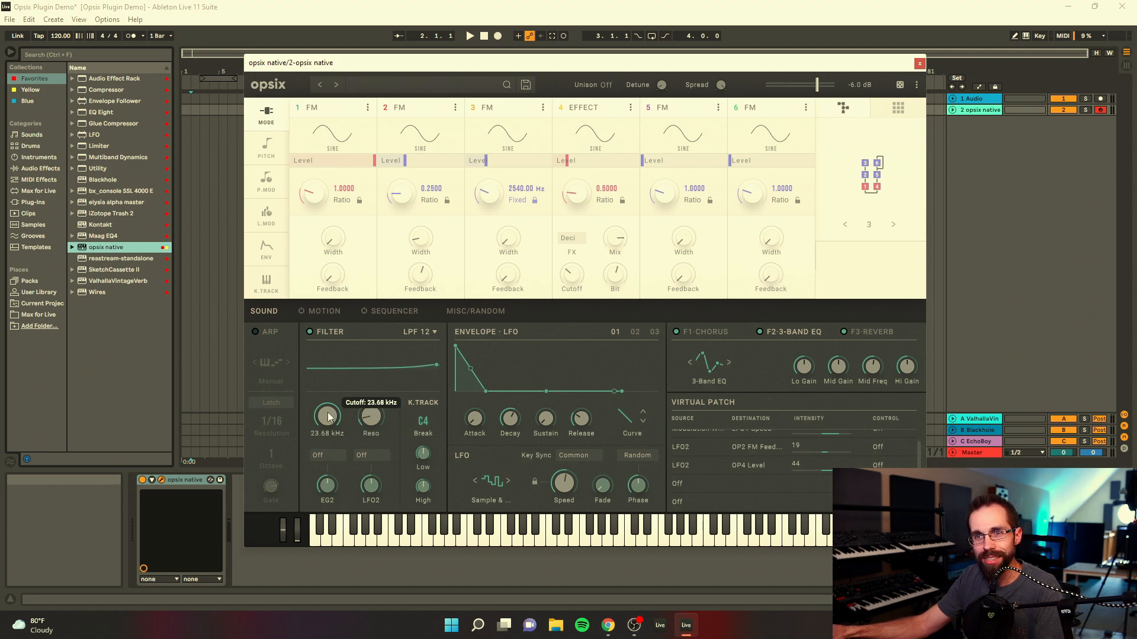
left_click_drag(328, 416, 324, 439)
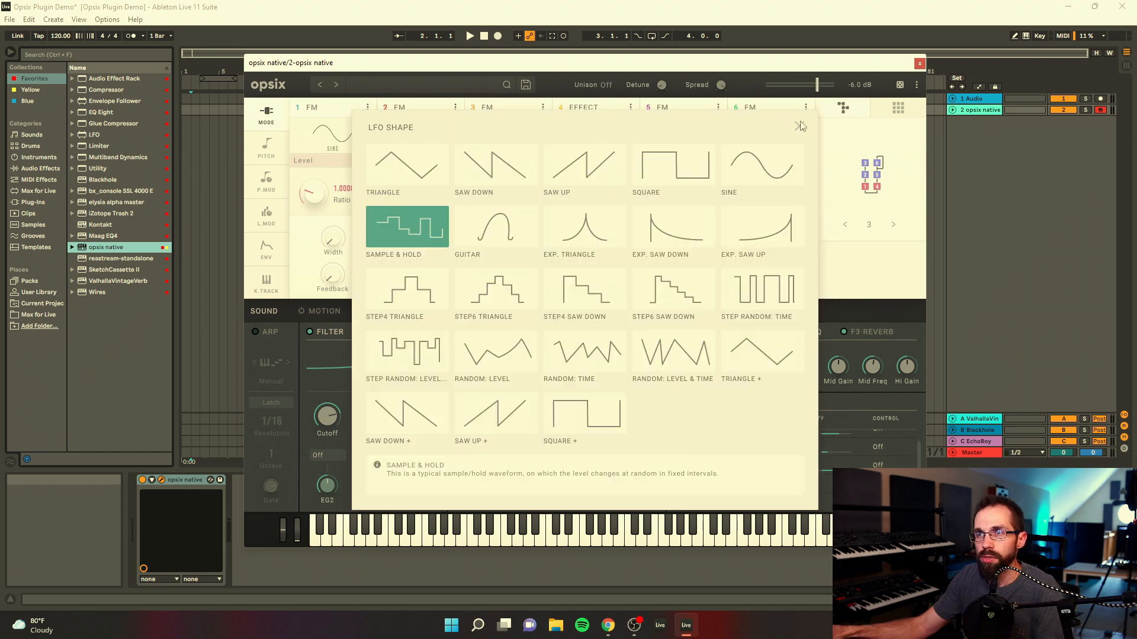
Step: Sync the first LFO's speed to the project tempo and adjust its note division
left_click(801, 125)
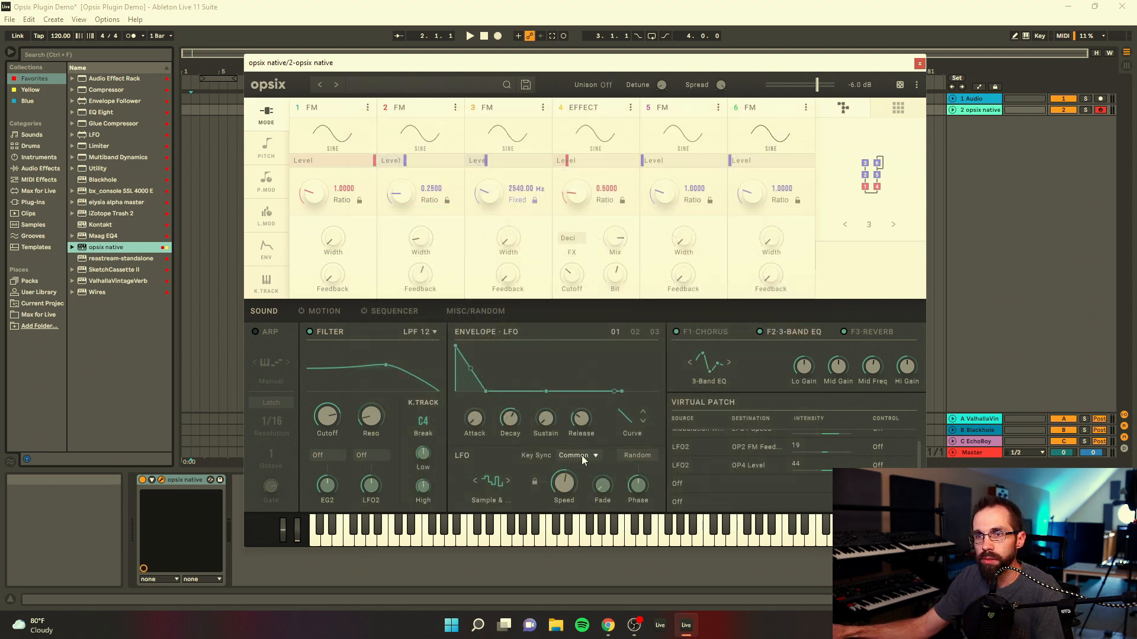
left_click(534, 482)
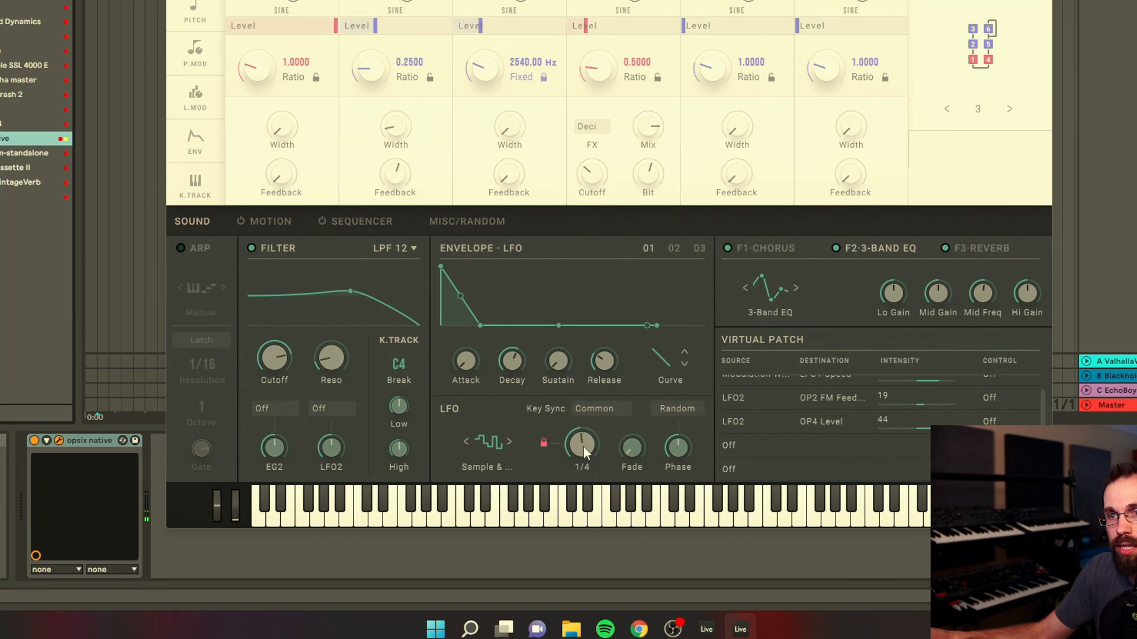
left_click_drag(566, 484, 585, 464)
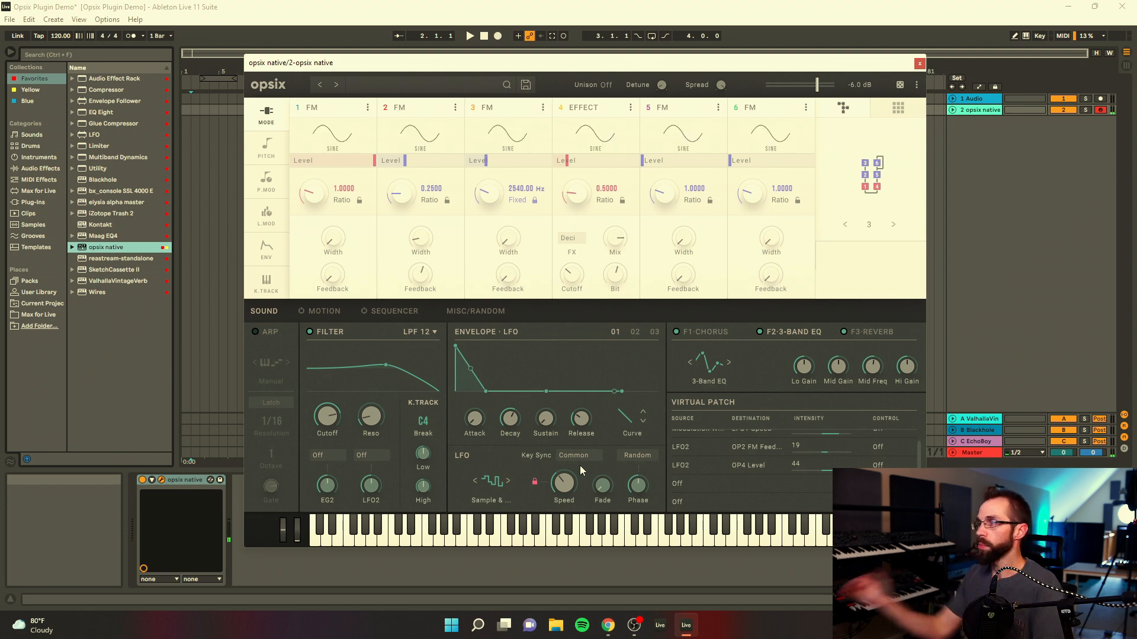
Step: Try the synced LFO at a project tempo of 147 with the metronome on, starting and stopping playback
left_click_drag(466, 66, 503, 67)
left_click_drag(61, 37, 60, 30)
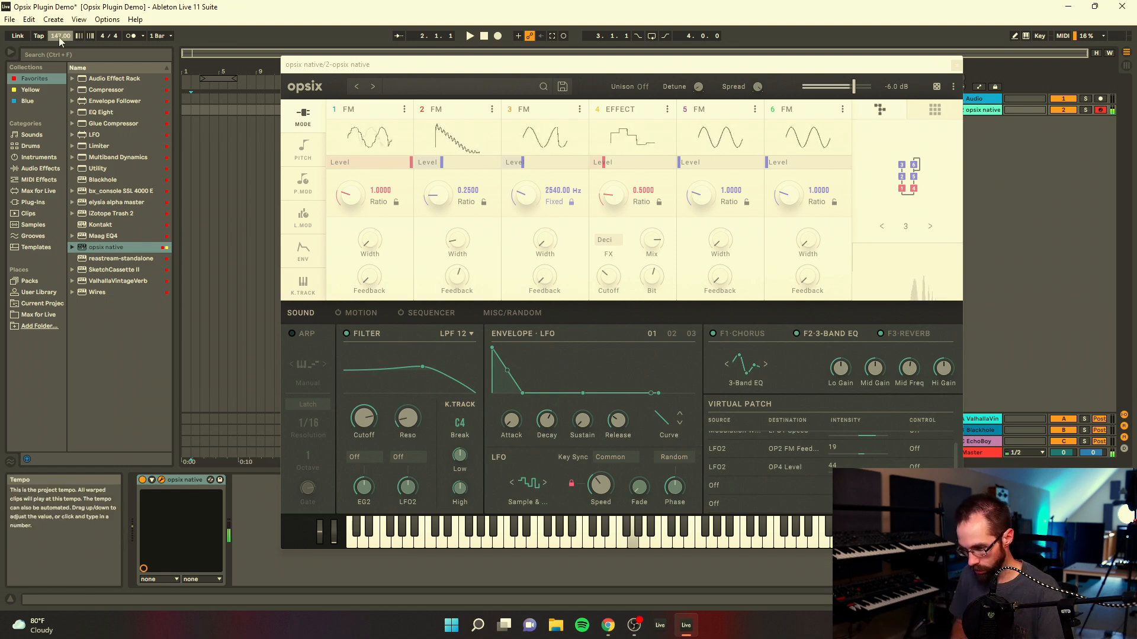
key("o")
key("space")
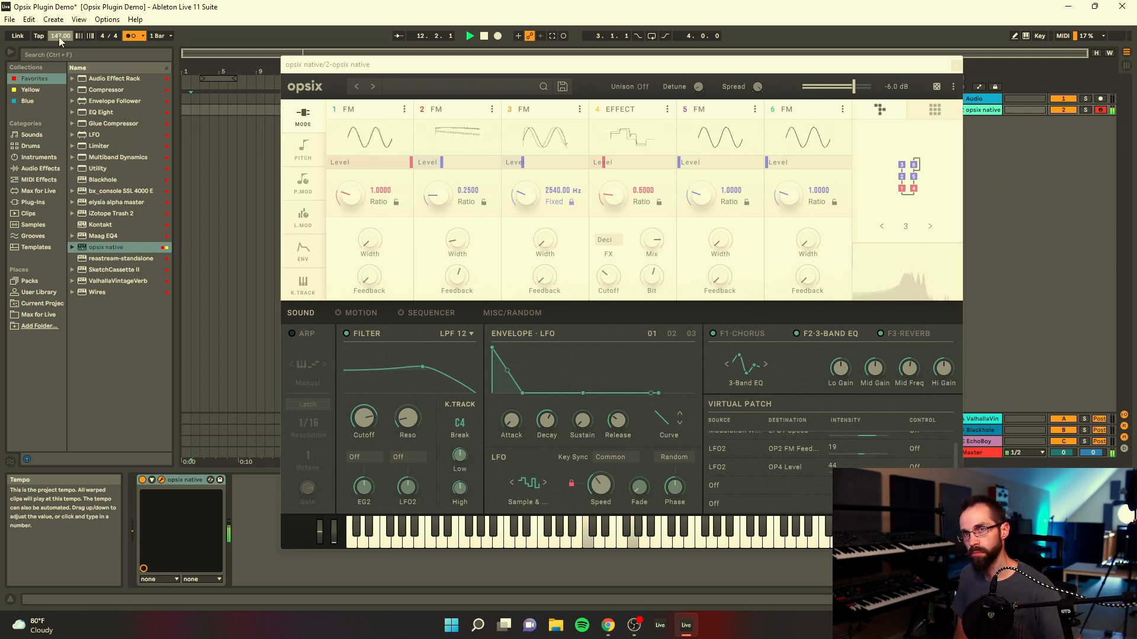
key("space")
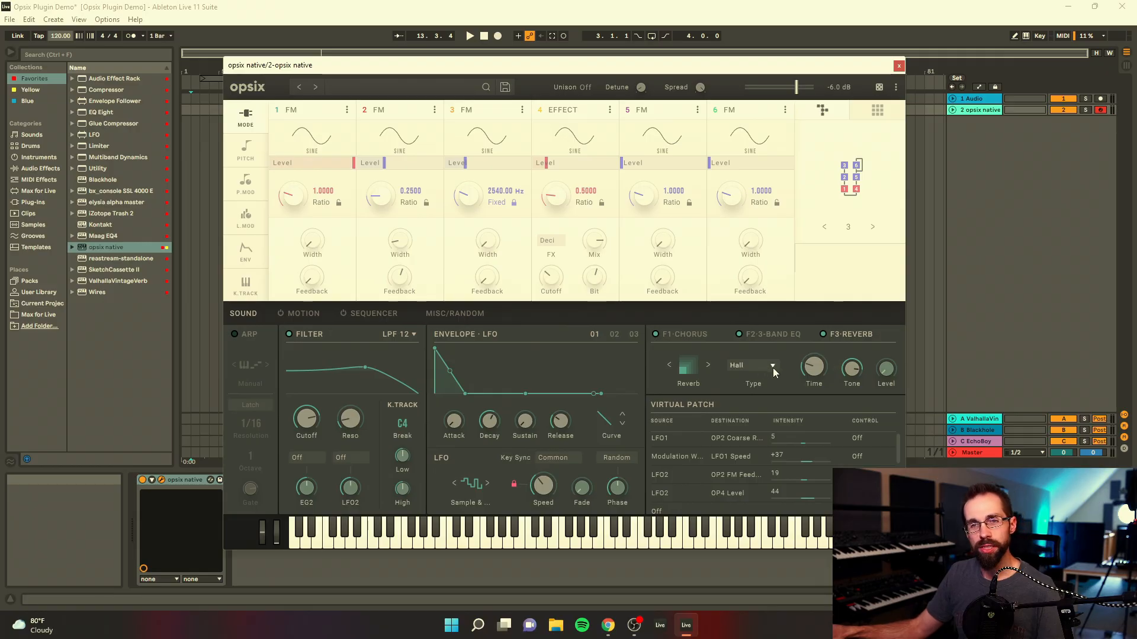
Step: Set the reverb type to Space, raise the reverb level, and open up the filter cutoff
left_click(773, 368)
left_click(781, 549)
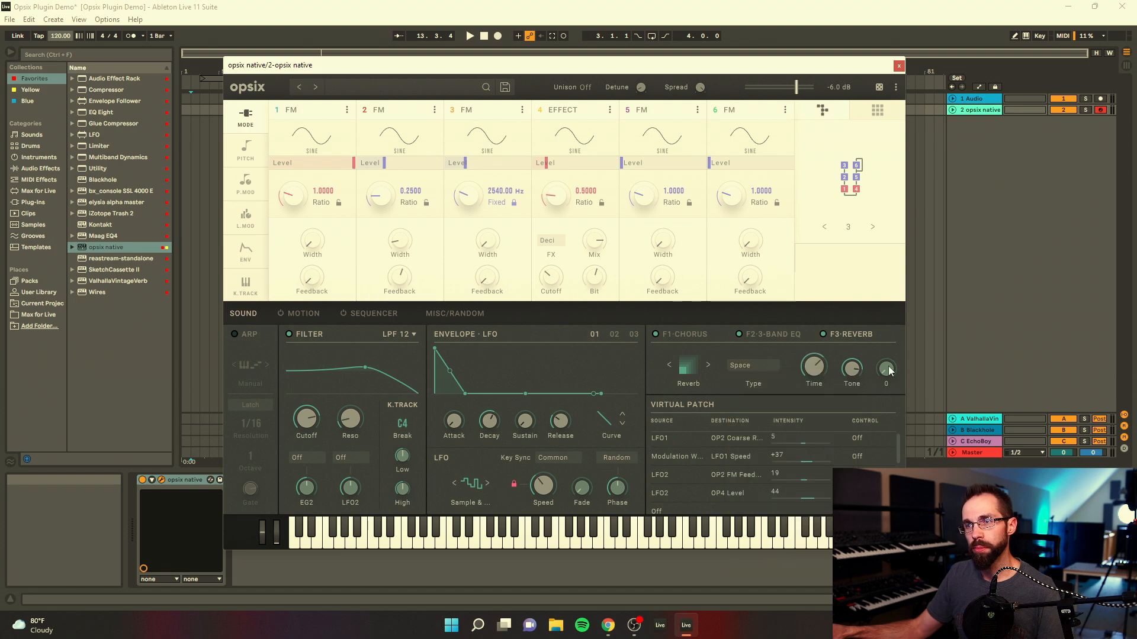
left_click_drag(888, 371, 893, 318)
left_click_drag(305, 420, 305, 413)
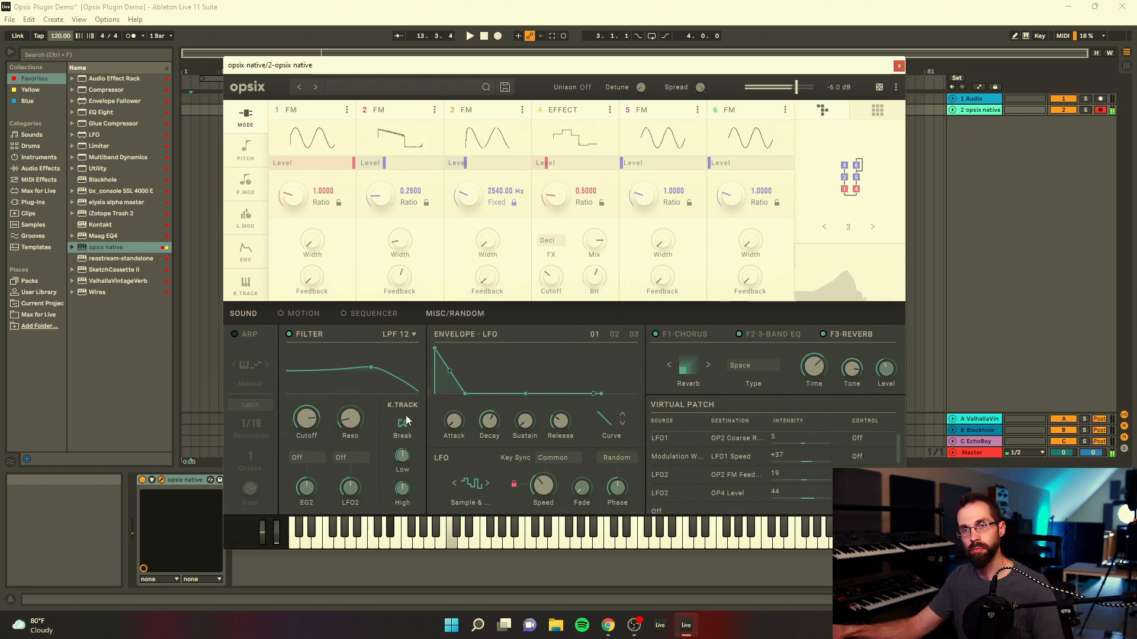
left_click_drag(308, 418, 308, 402)
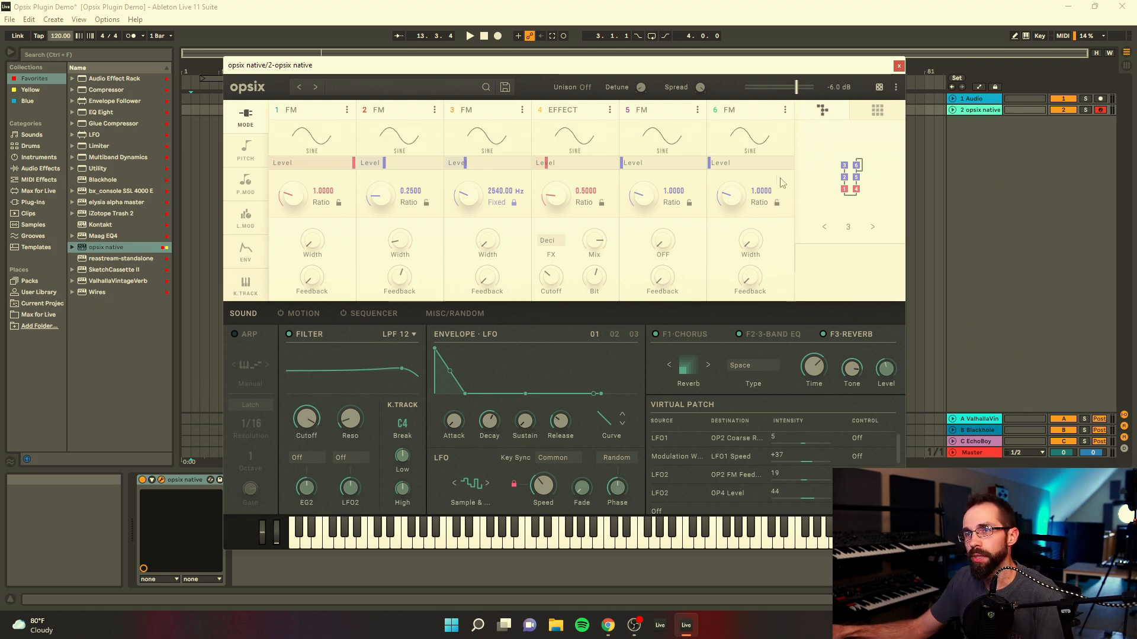
Step: Show the operators' pitch settings and save the patch as Broken Rhythms
mouse_move(716, 171)
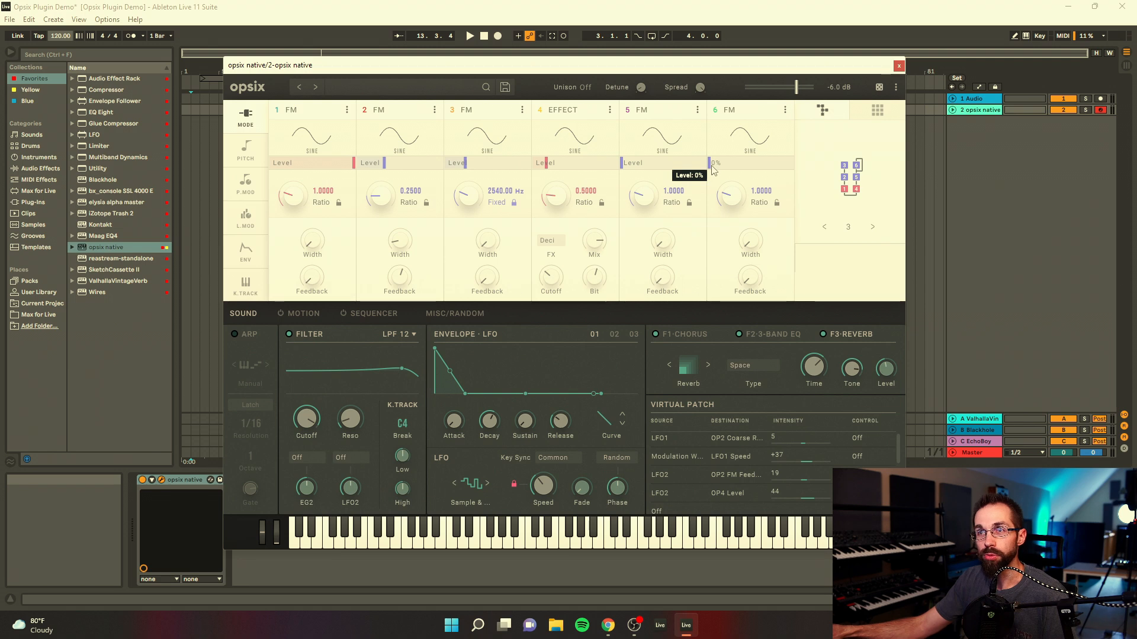
left_click(245, 149)
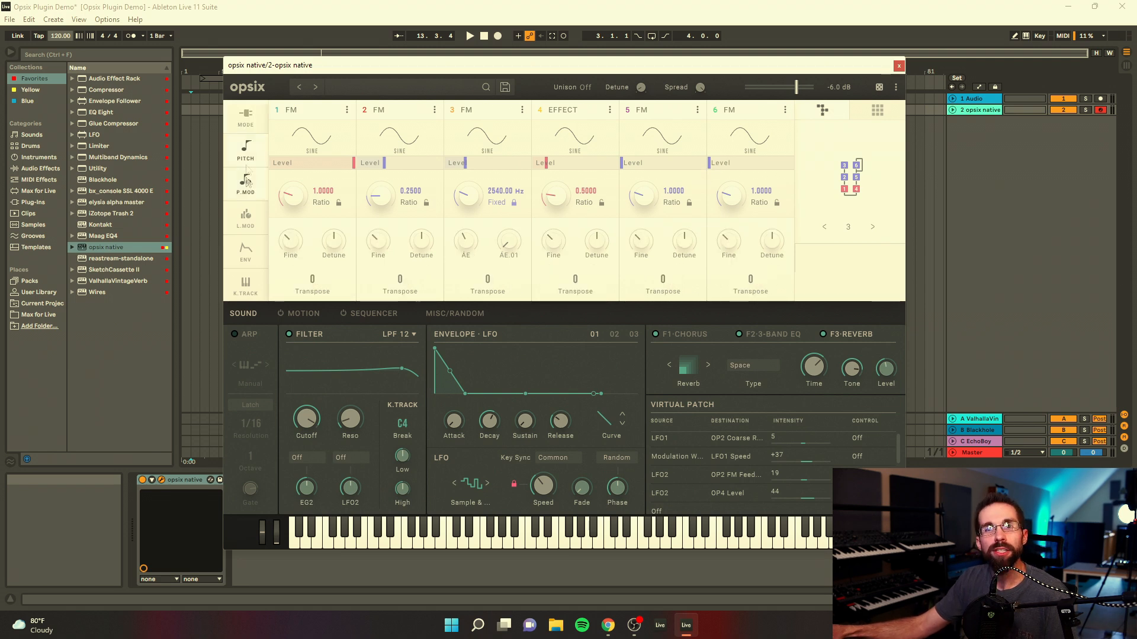
left_click(505, 88)
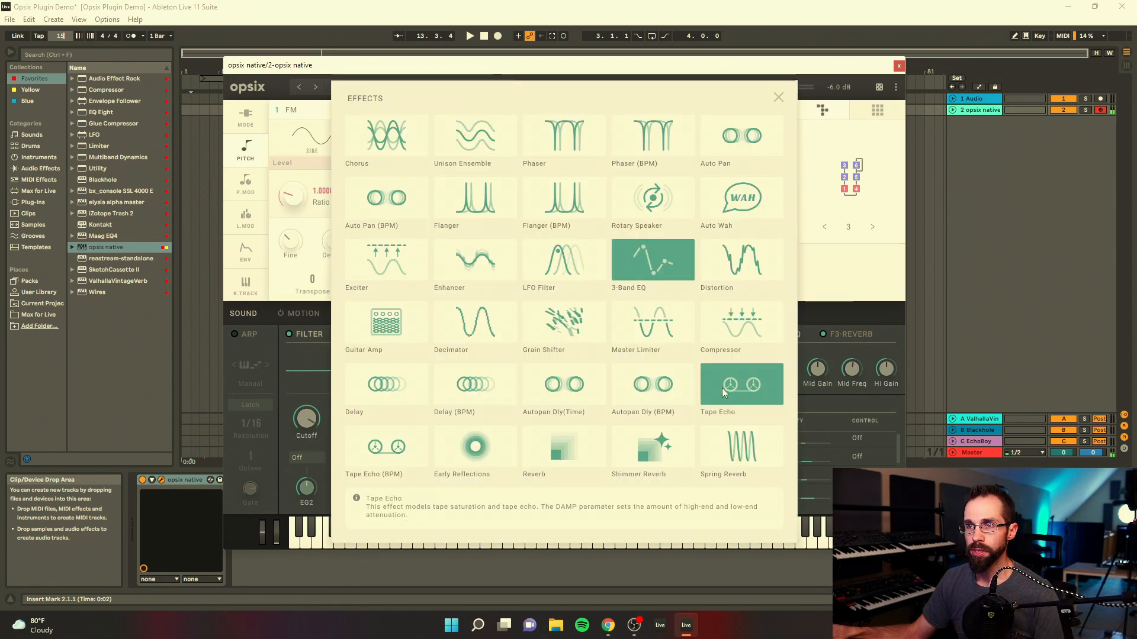
Step: Change the second effect to Tape Echo and adjust its time
left_click(744, 387)
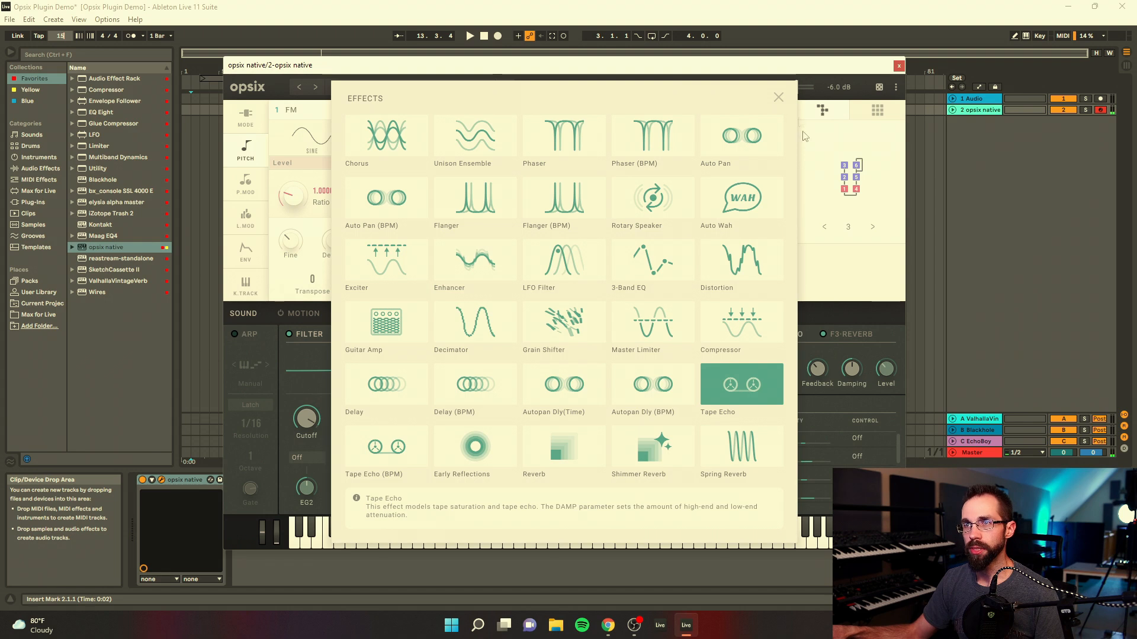
left_click(778, 95)
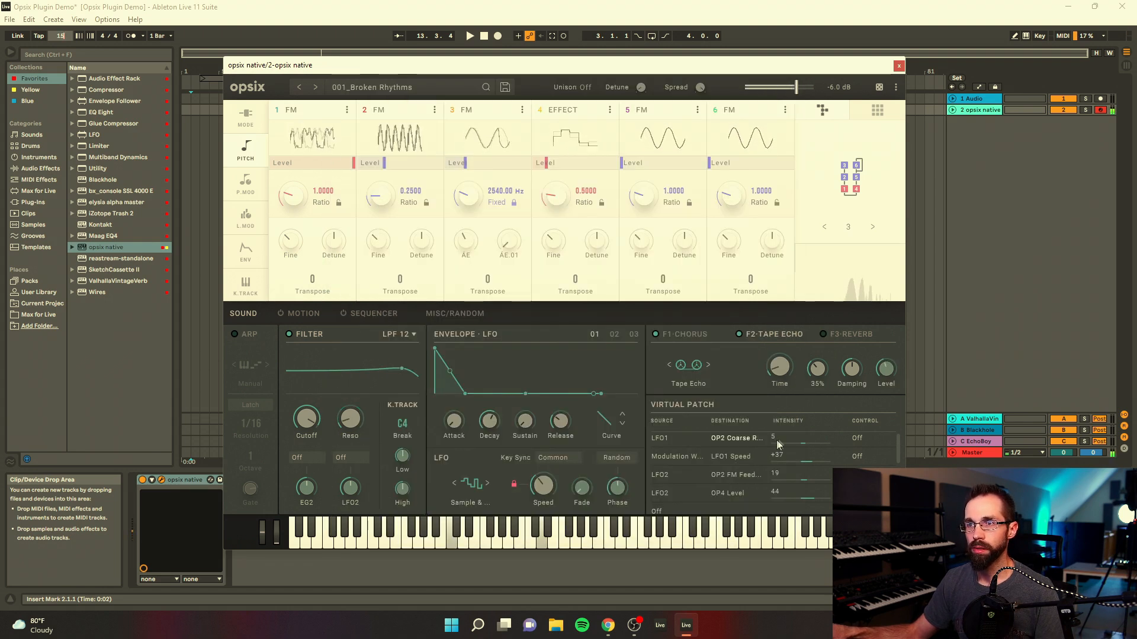
left_click_drag(788, 369, 773, 336)
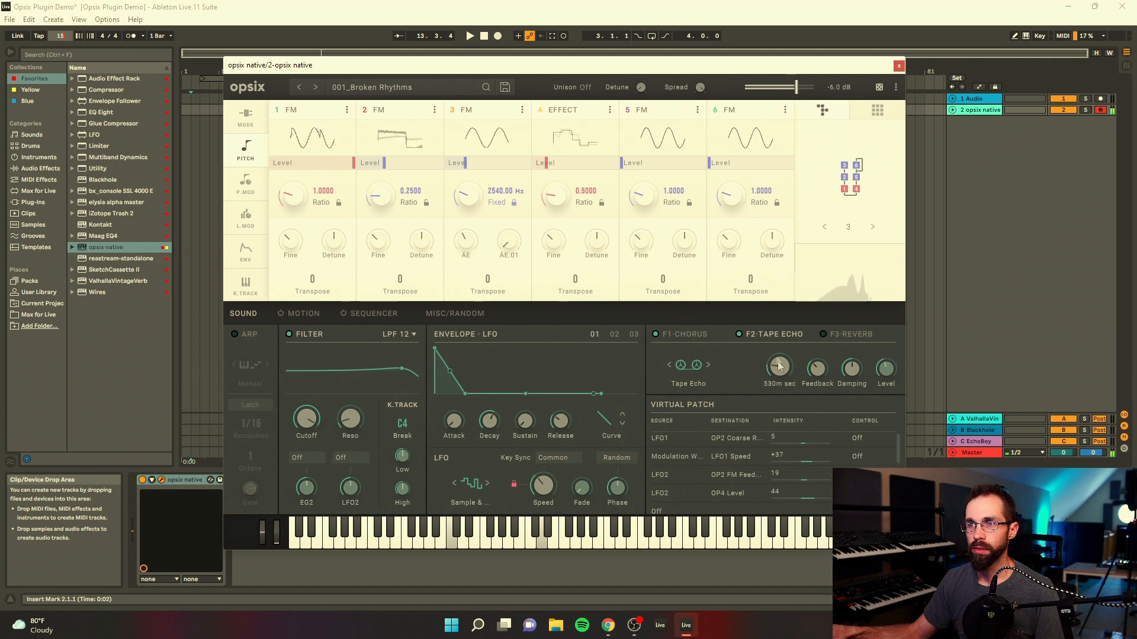
Step: Switch the second effect to Tape Echo (BPM), adjust its time, and turn the chorus mix down
left_click(695, 367)
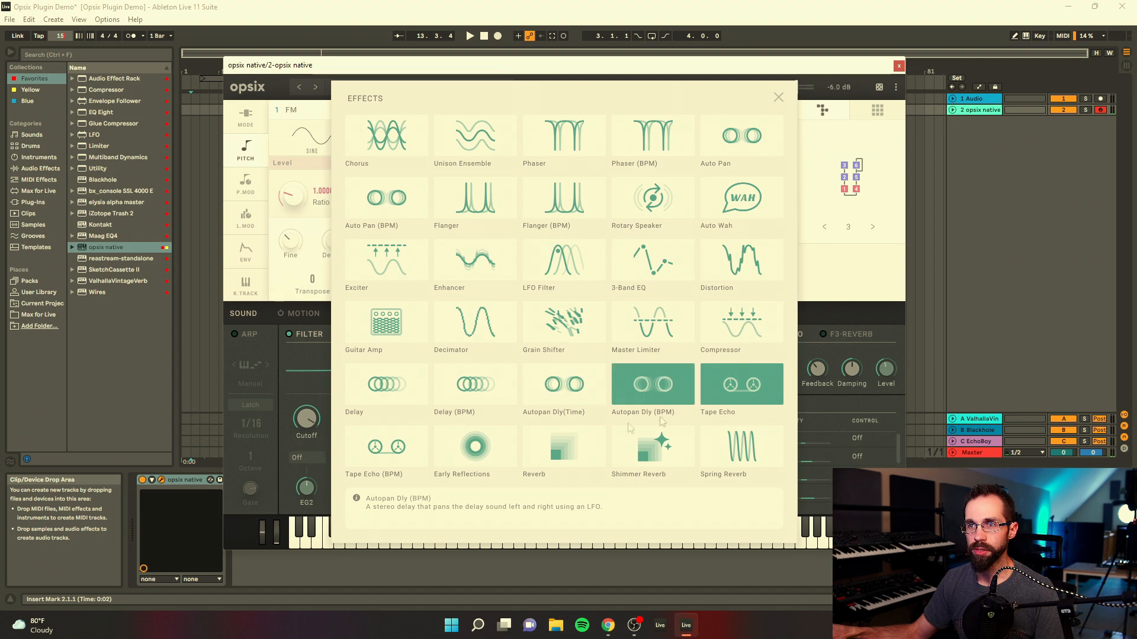
left_click(408, 450)
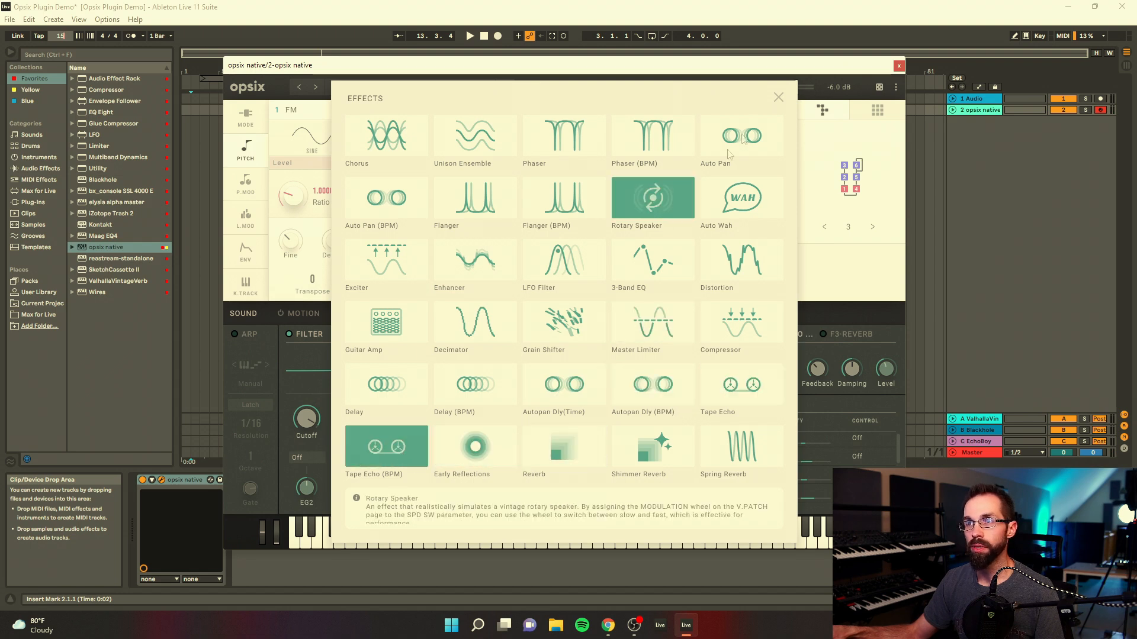
left_click(778, 97)
left_click_drag(779, 367, 777, 372)
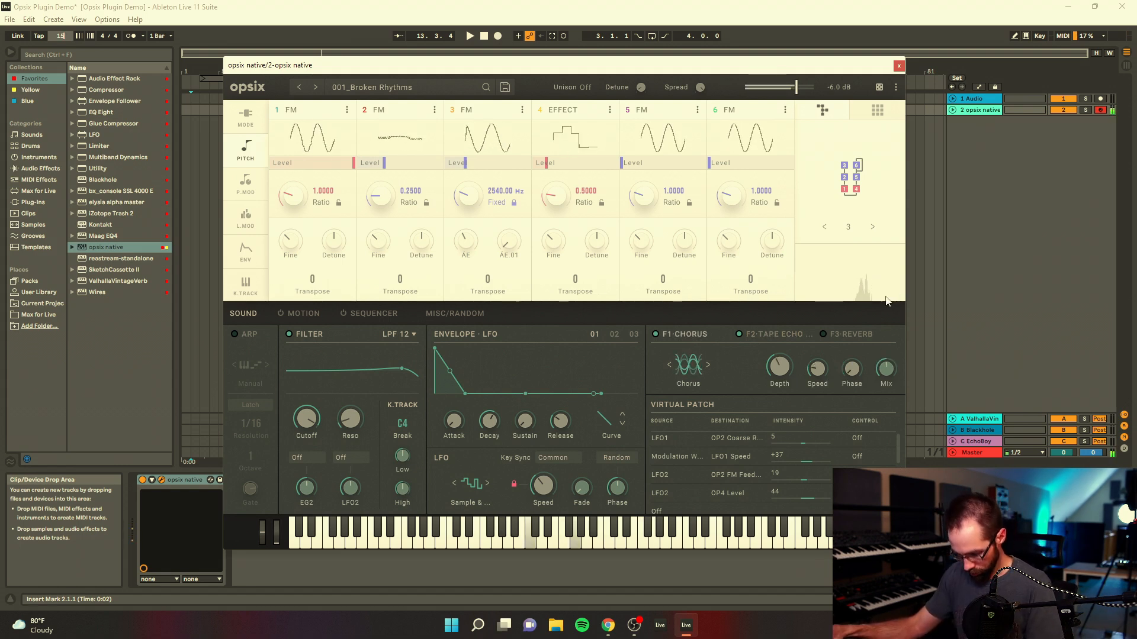
left_click_drag(881, 364, 885, 391)
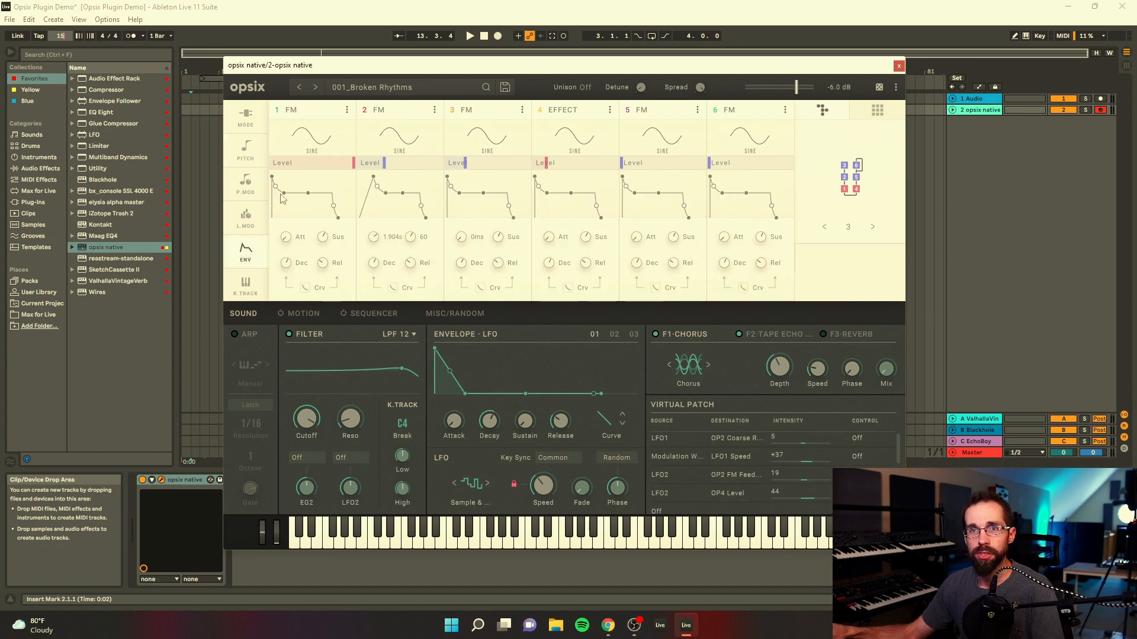
Step: View the operators' level modulation settings, return to their pitch settings, and adjust operator 2's detune slightly
left_click(250, 227)
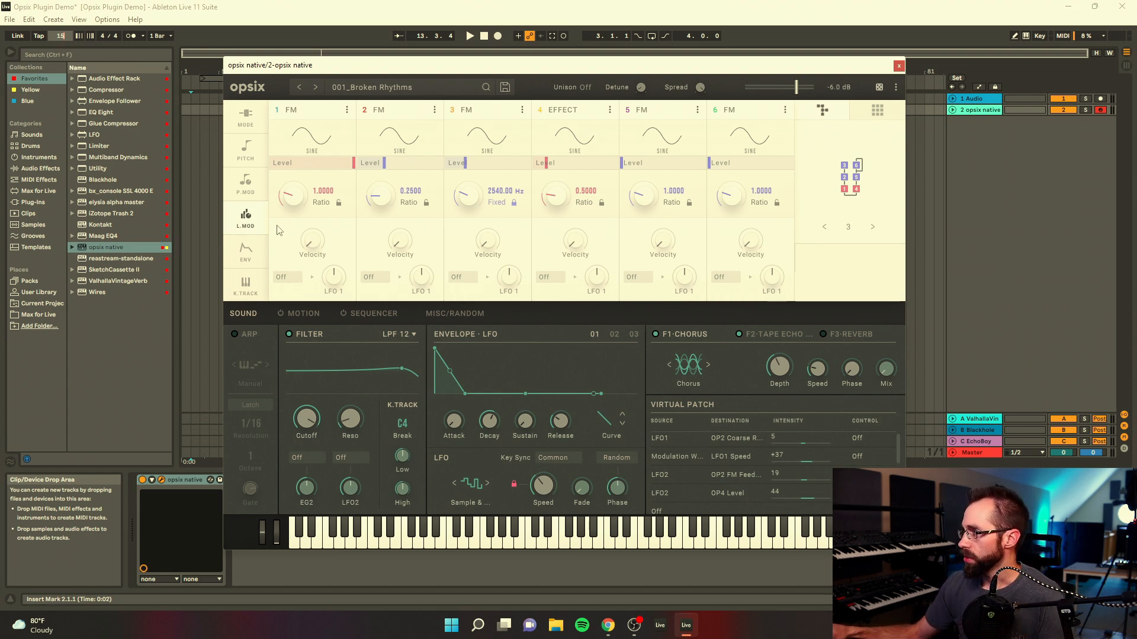
left_click(245, 151)
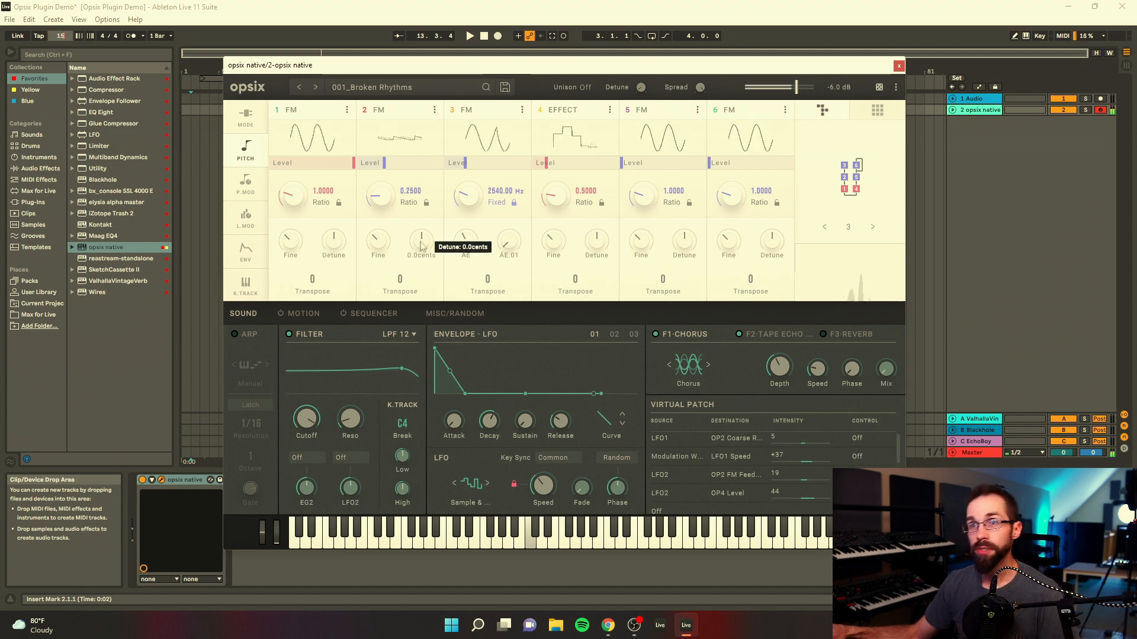
mouse_move(420, 244)
left_mouse_down()
mouse_move(421, 276)
mouse_move(426, 241)
left_mouse_up()
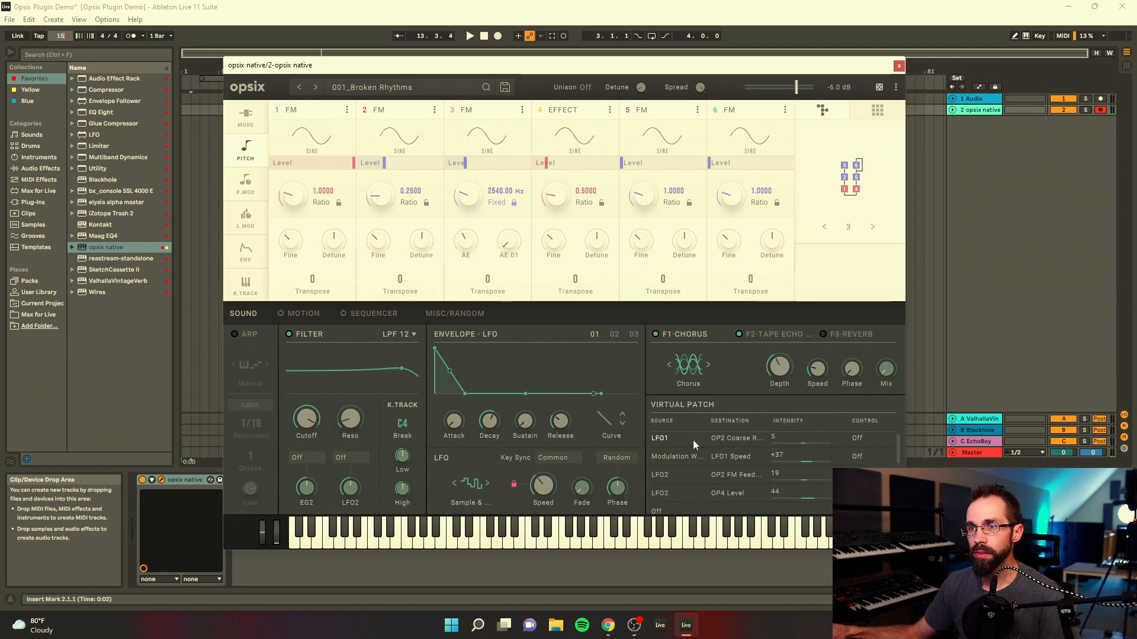
Step: Add a virtual patch in the first free slot with LFO3 as source and OP2 Pitch as destination
scroll(730, 467, "down", 3)
left_click(659, 450)
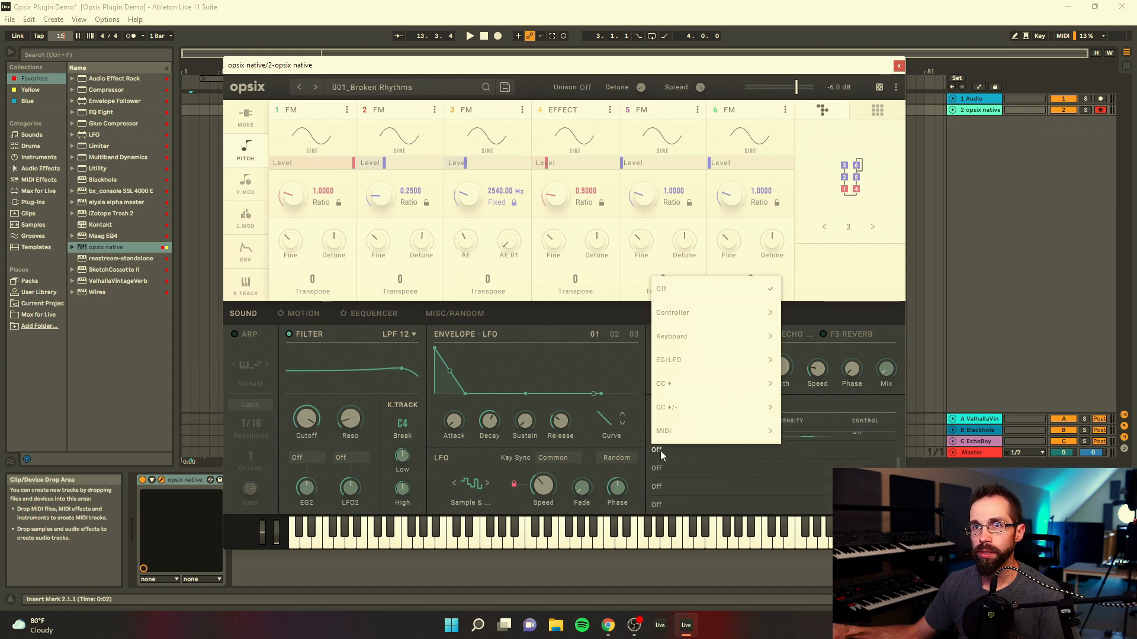
mouse_move(678, 362)
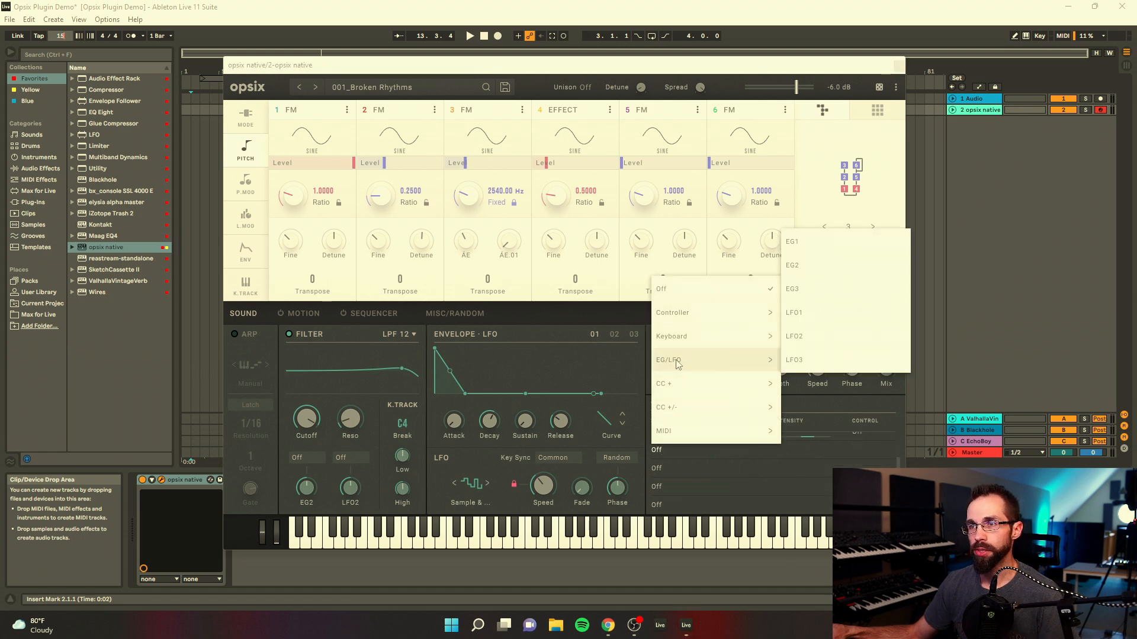
left_click(800, 358)
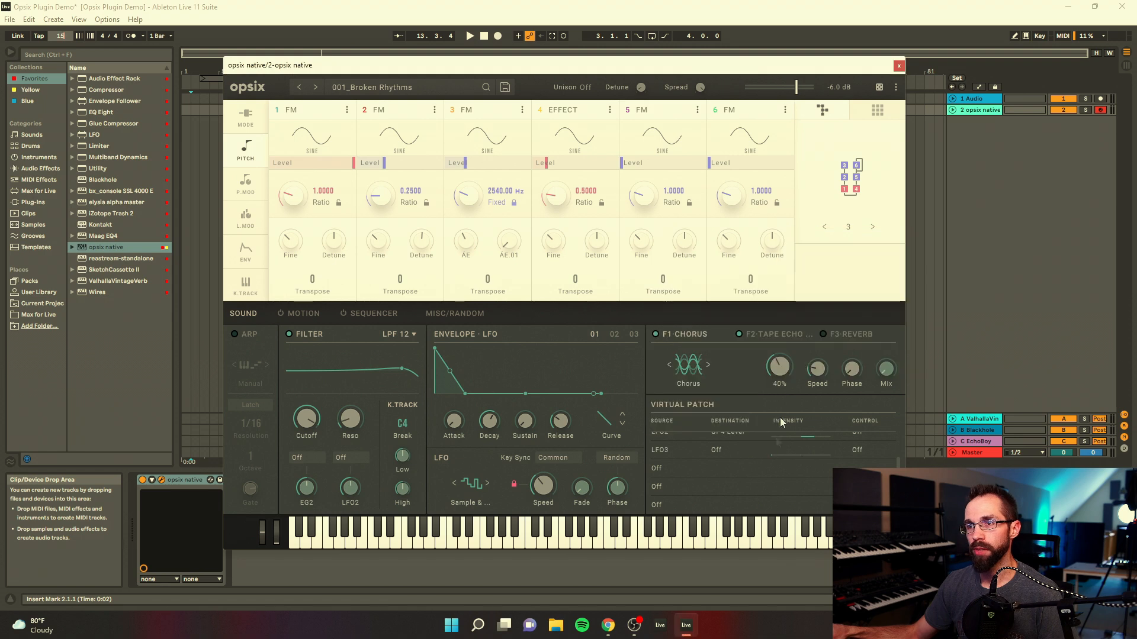
left_click(719, 452)
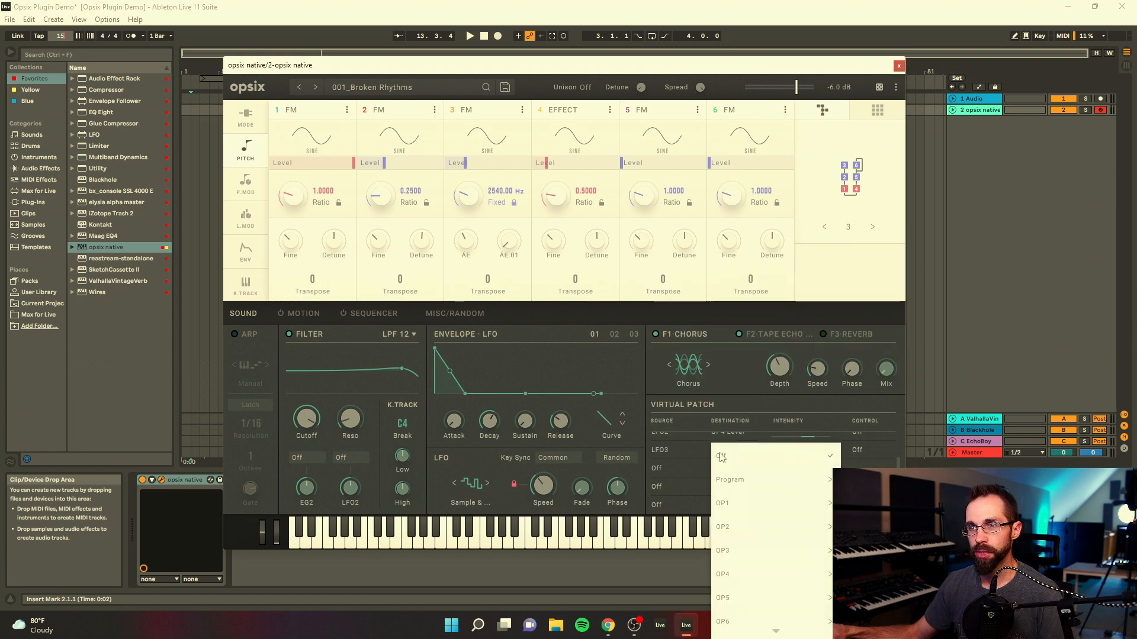
mouse_move(750, 527)
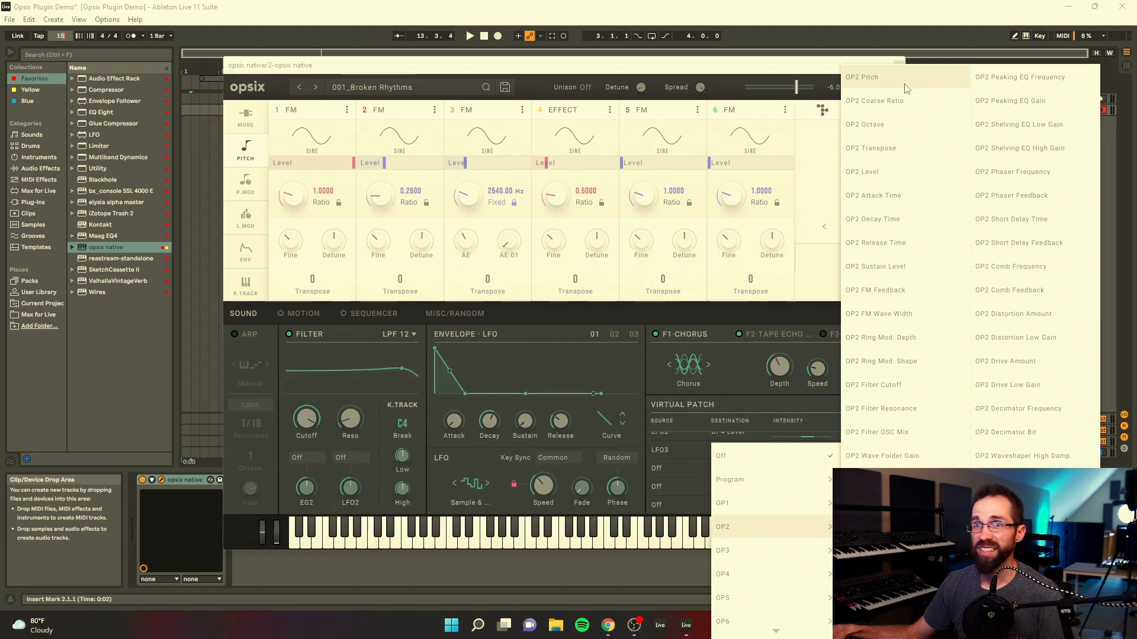
left_click(861, 98)
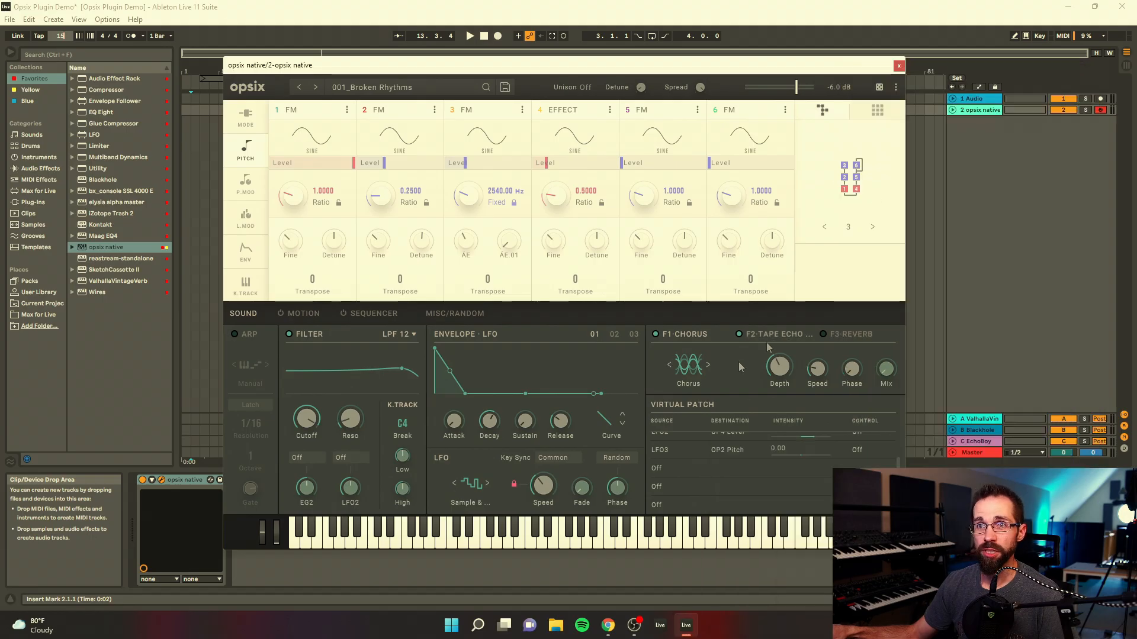
Step: Slow LFO 3 to about 0.62 Hz and set the OP2 Pitch modulation intensity to +0.32 semitones
left_click_drag(796, 461, 805, 429)
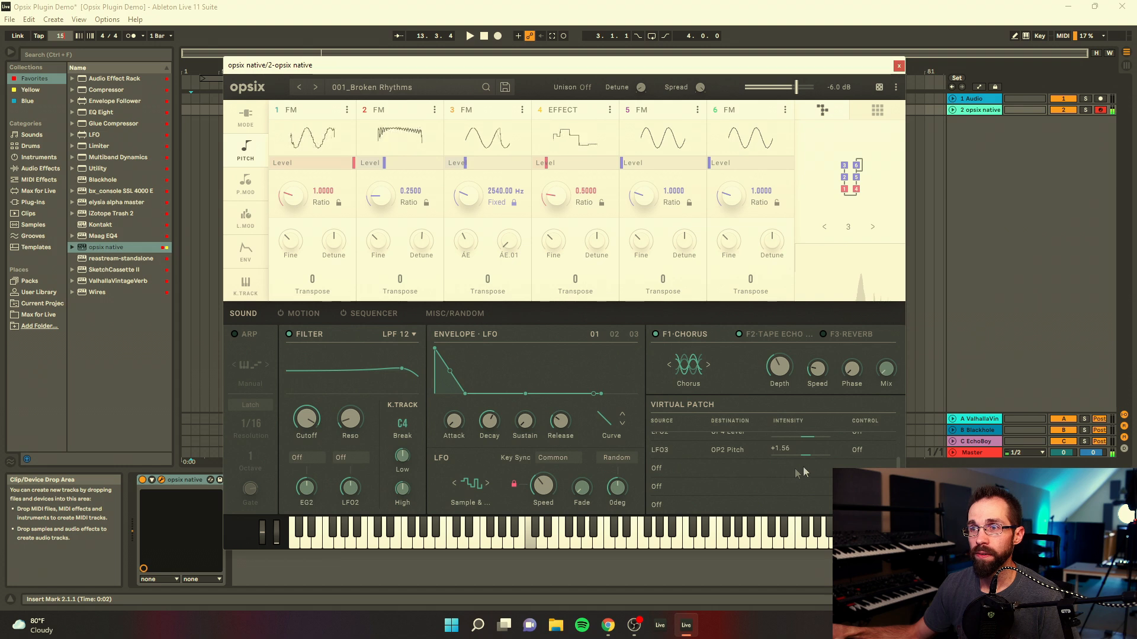
left_click_drag(805, 454, 802, 456)
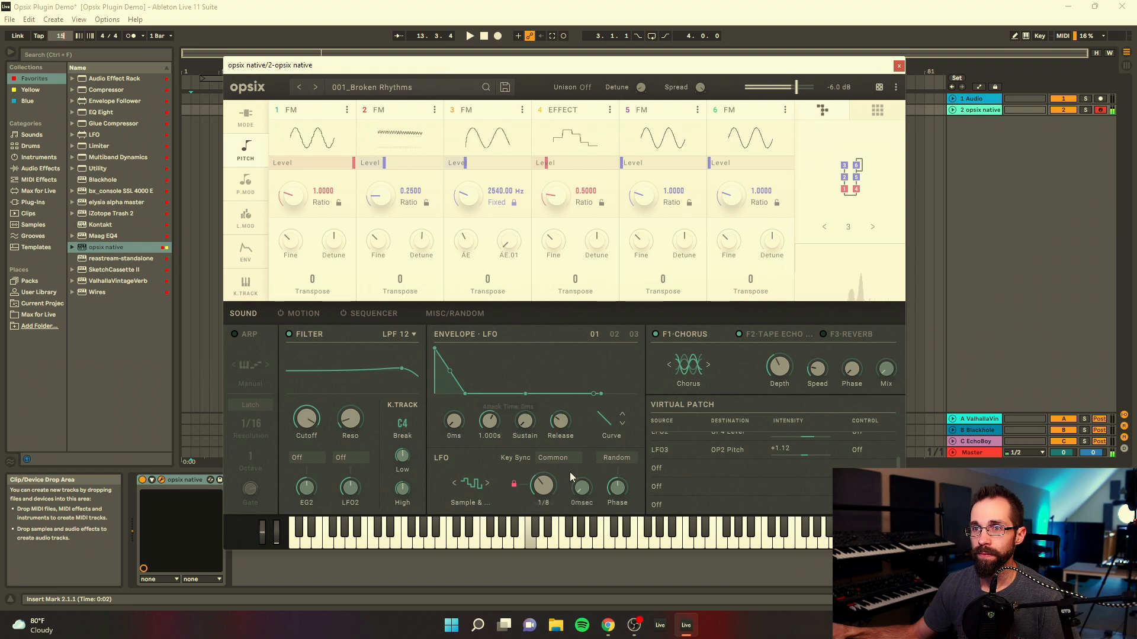
left_click(634, 335)
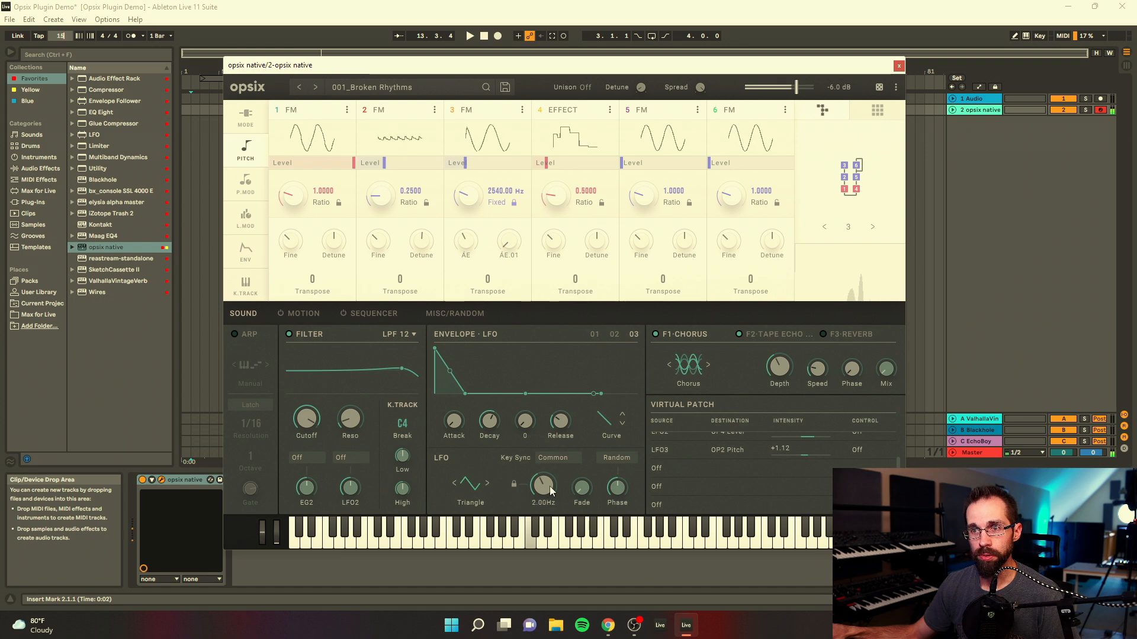
left_click_drag(543, 493, 542, 502)
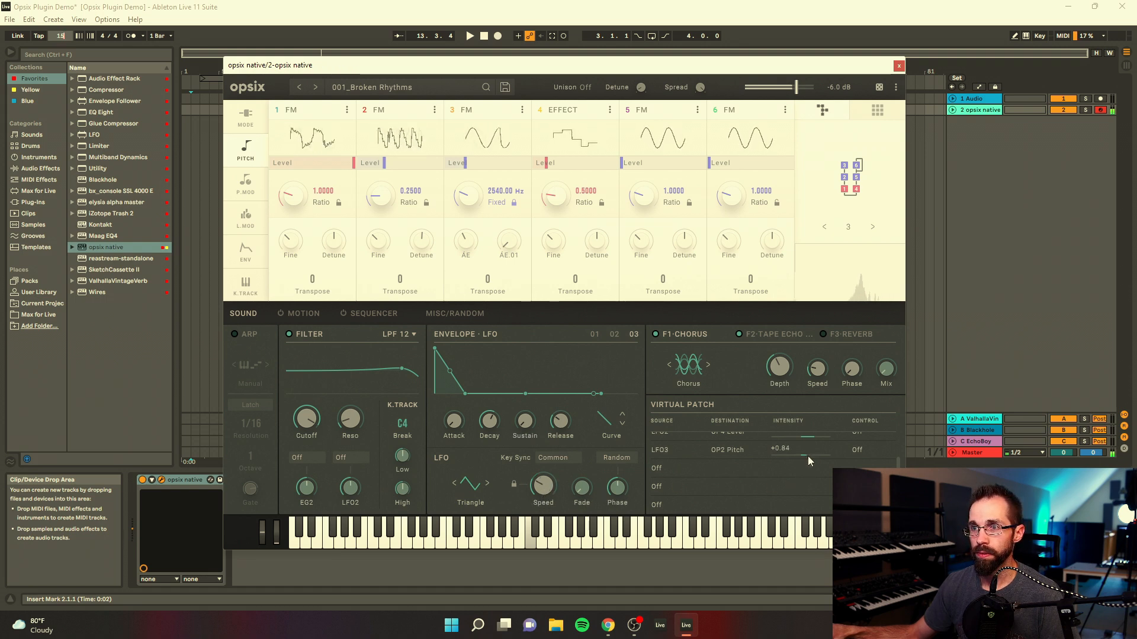
left_click_drag(543, 492, 543, 494)
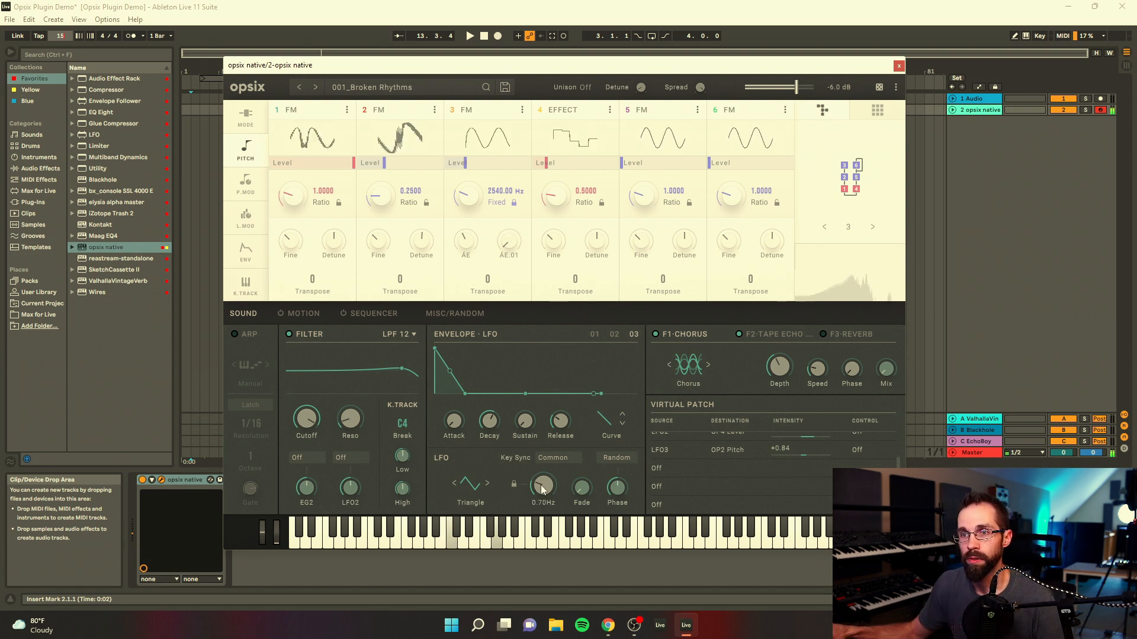
left_click_drag(542, 489, 542, 485)
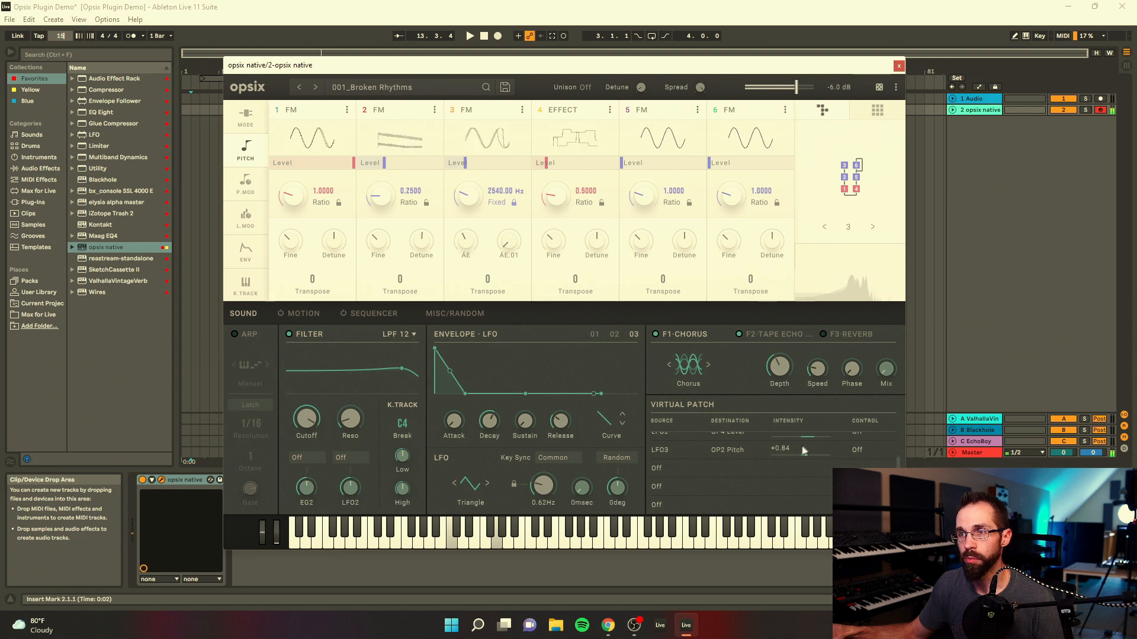
mouse_move(805, 453)
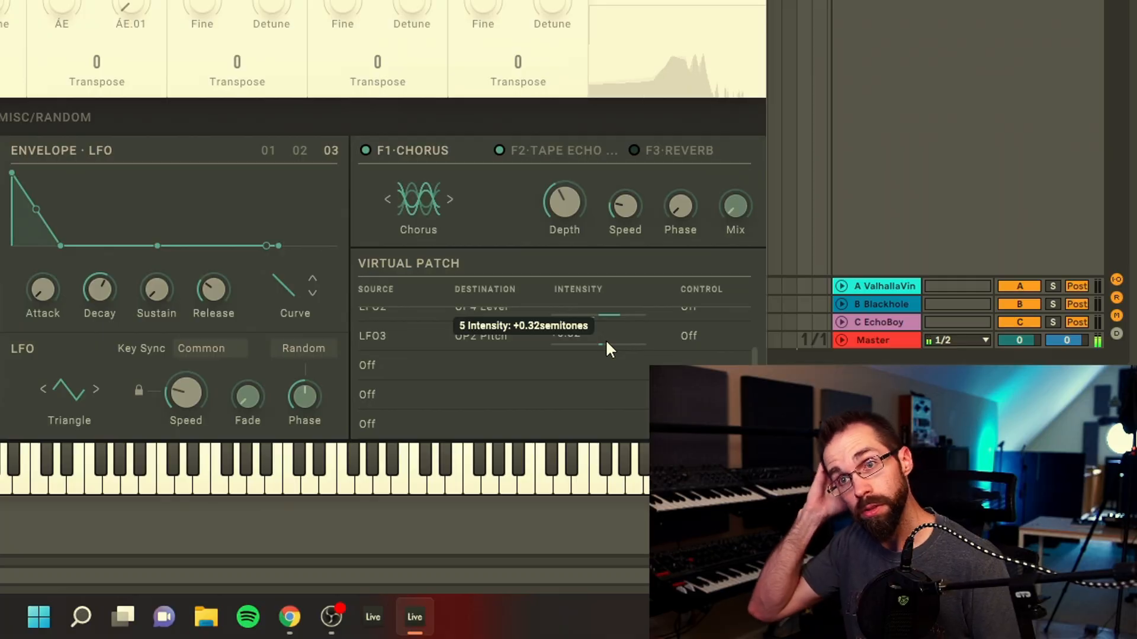
Step: Change the filter type to LPF MS-20, bring the cutoff down to about 1 kHz, and raise the resonance
left_click(397, 334)
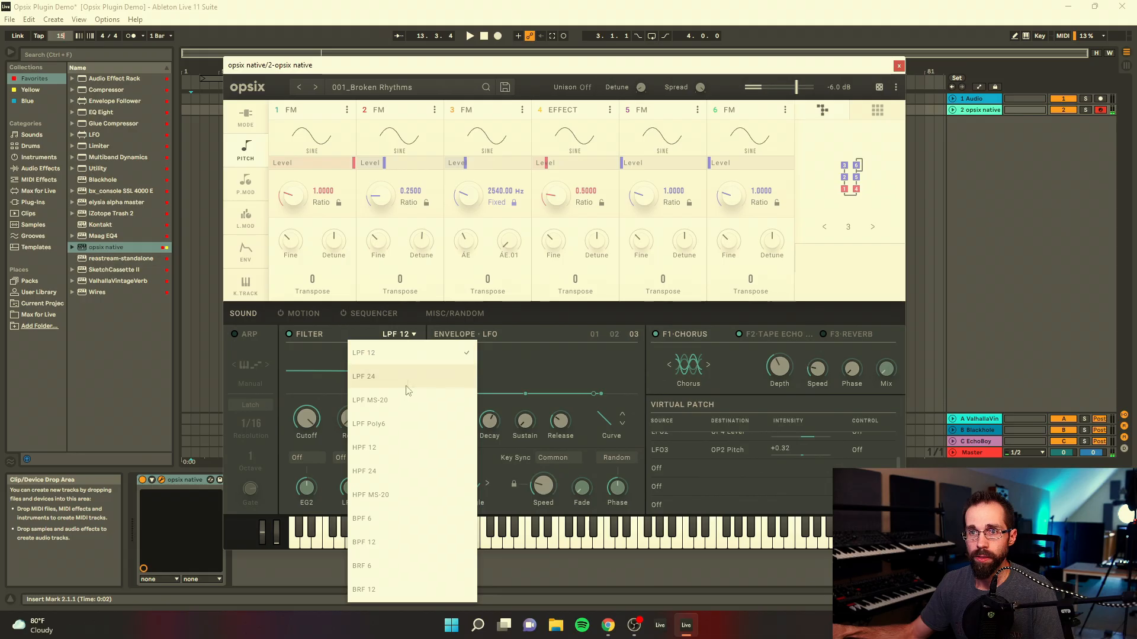
left_click(372, 401)
left_click_drag(307, 422, 305, 438)
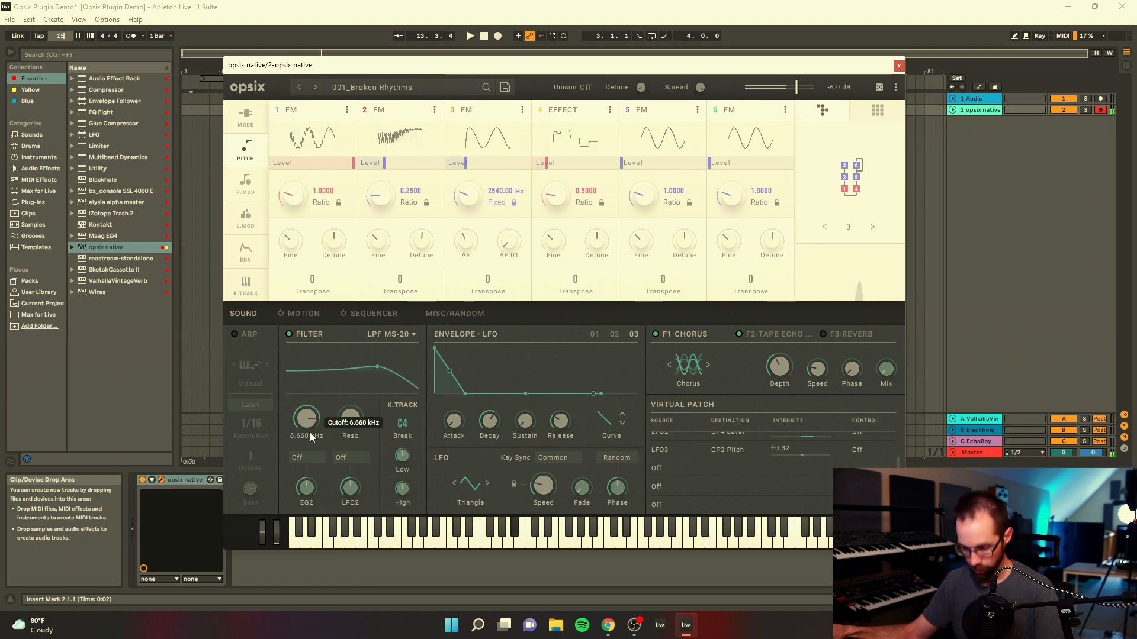
left_click_drag(308, 419, 301, 451)
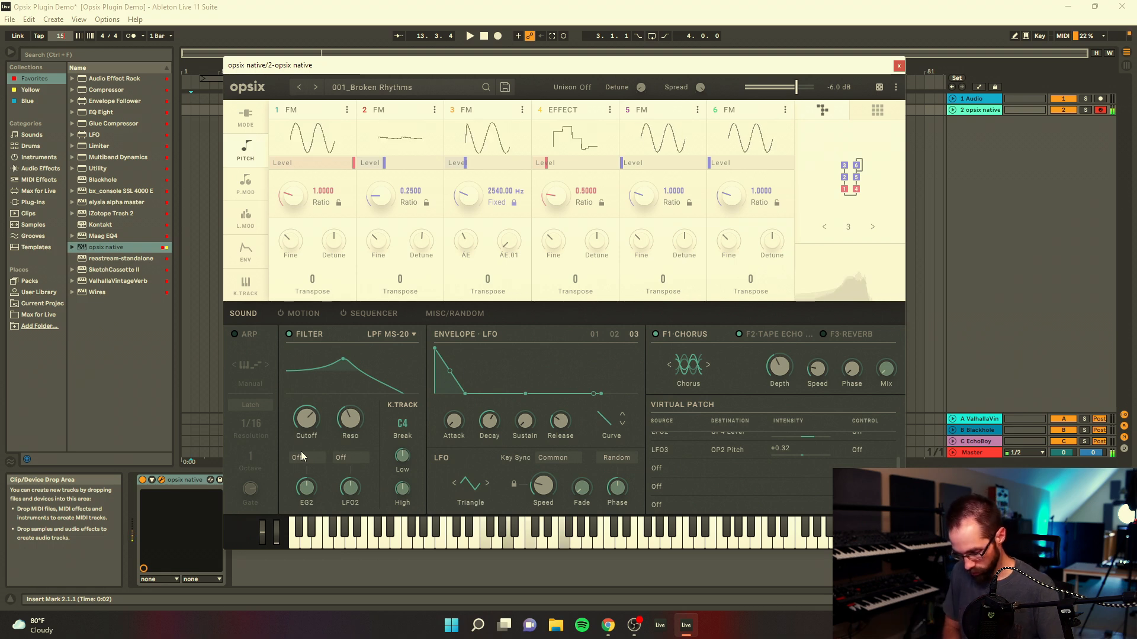
mouse_move(309, 422)
left_mouse_down()
mouse_move(309, 411)
mouse_move(307, 441)
left_mouse_up()
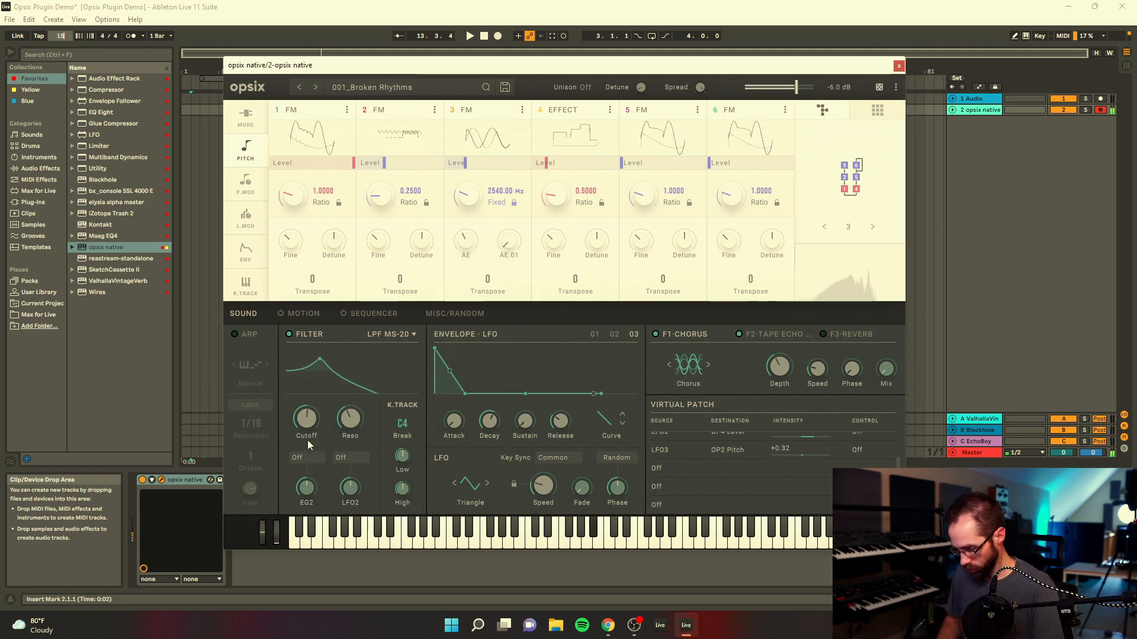
left_click_drag(352, 425, 357, 397)
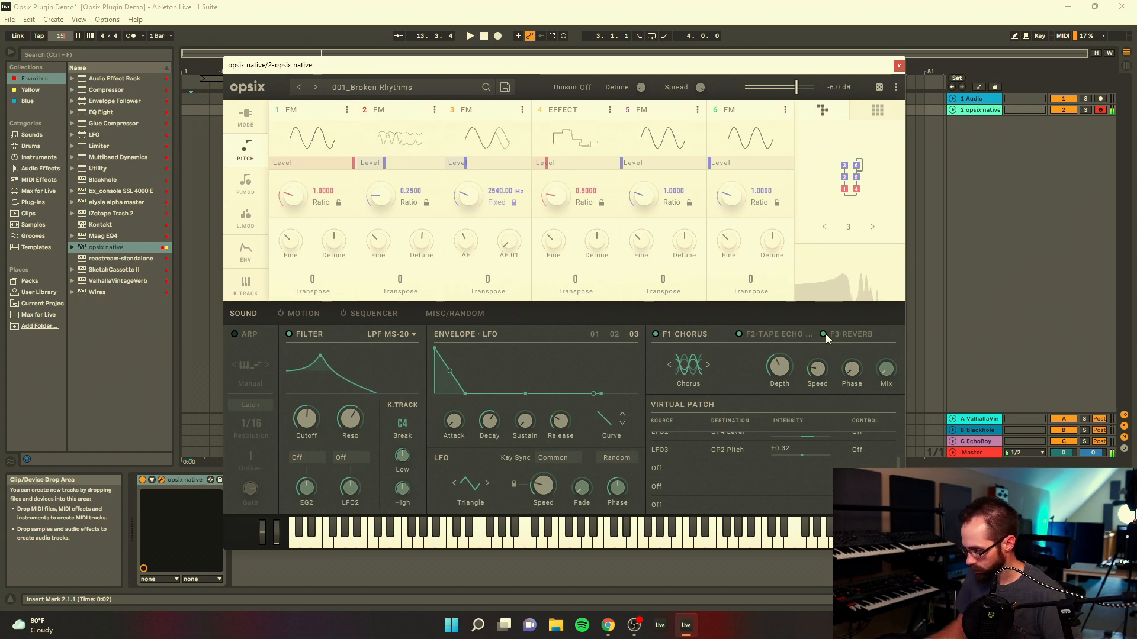
left_click_drag(301, 421, 301, 407)
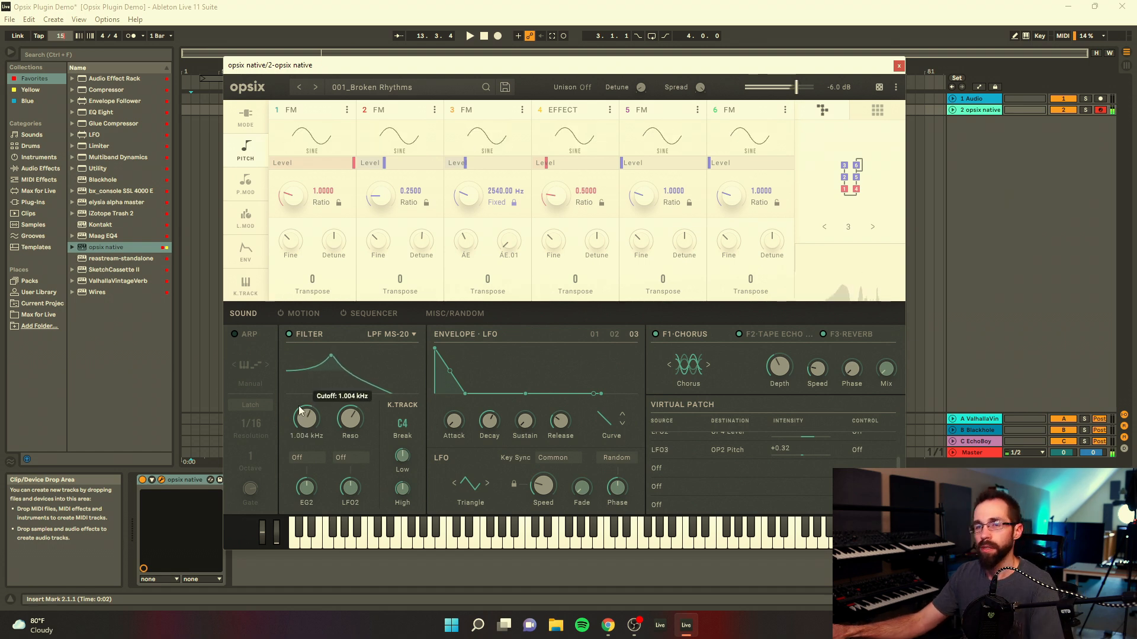
Step: Show the filter cutoff's MIDI control assignment options, and switch the filter off and back on
right_click(308, 421)
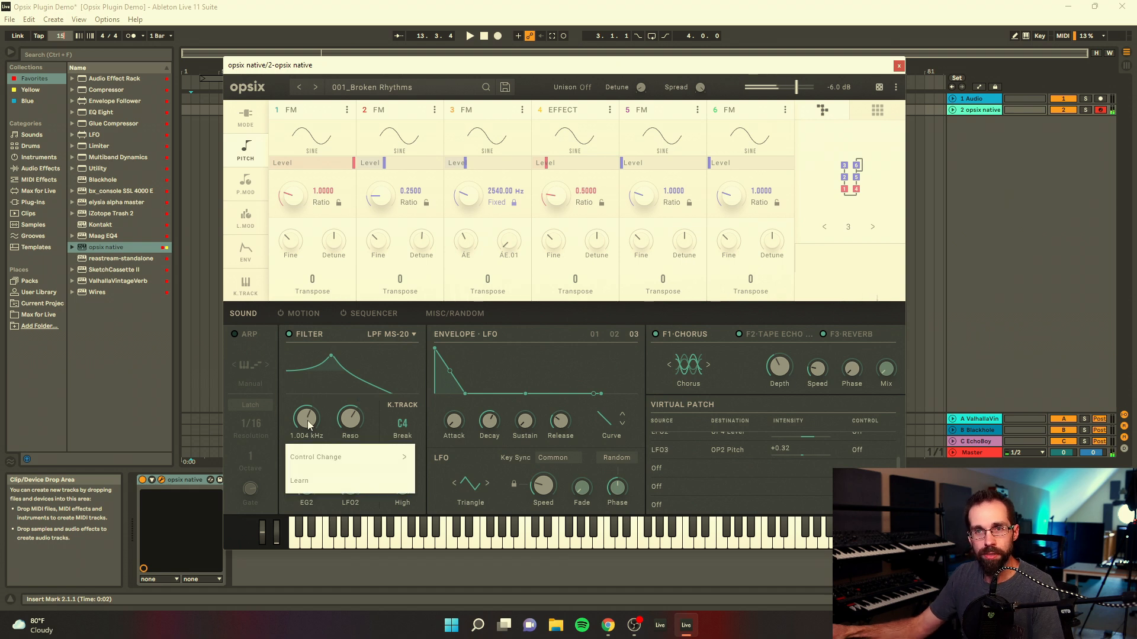
mouse_move(318, 466)
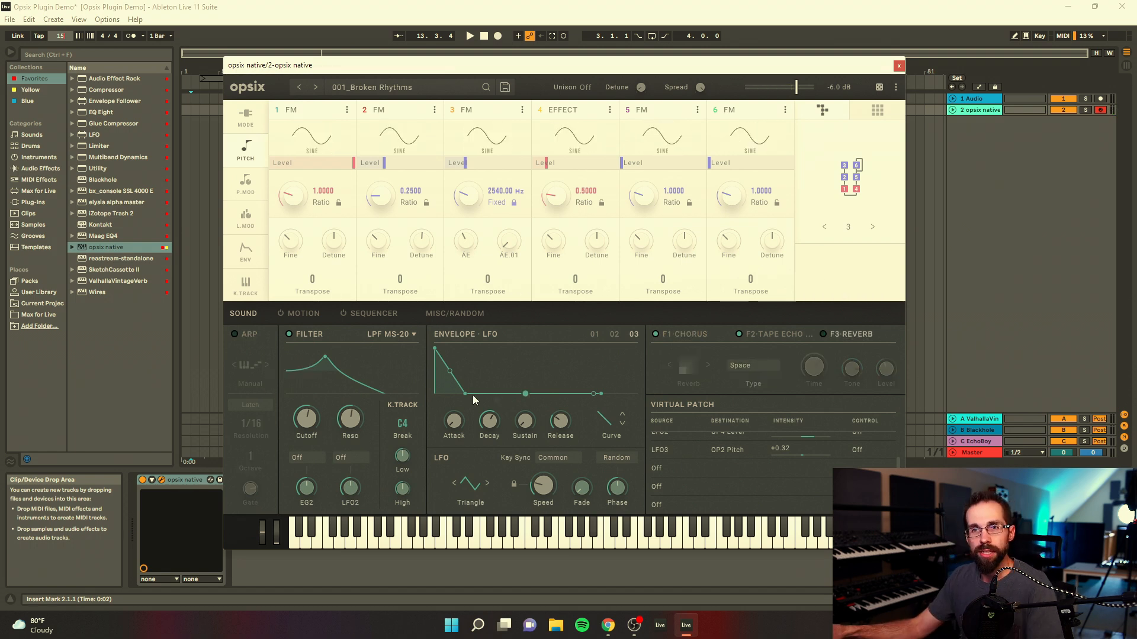
left_click(290, 334)
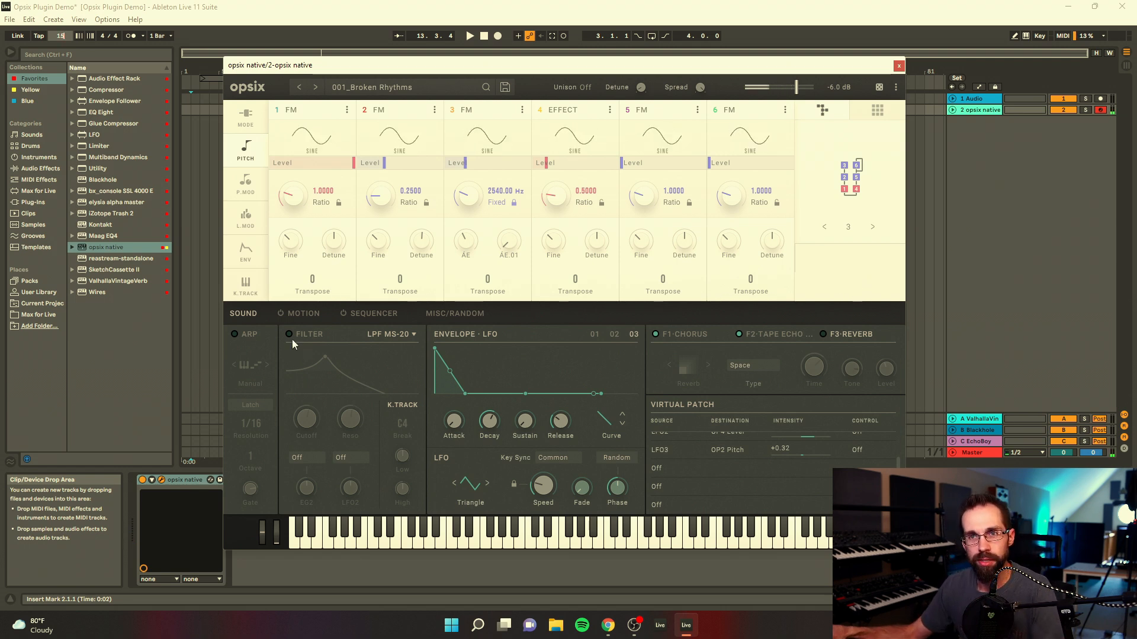
left_click(290, 334)
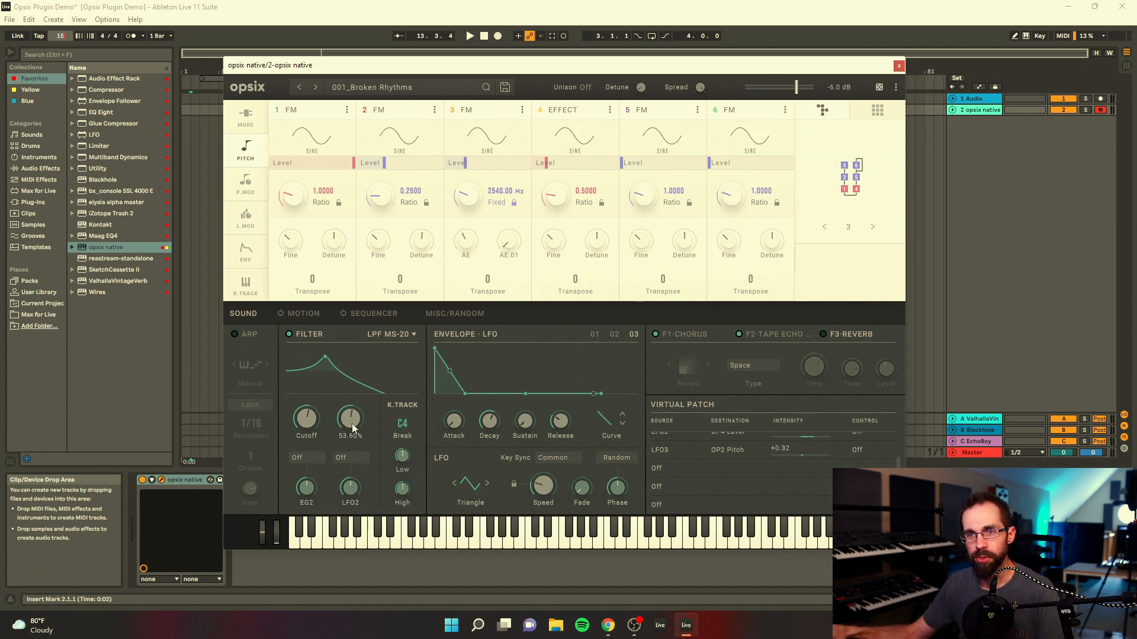
left_click(288, 335)
left_click(454, 313)
left_click(241, 314)
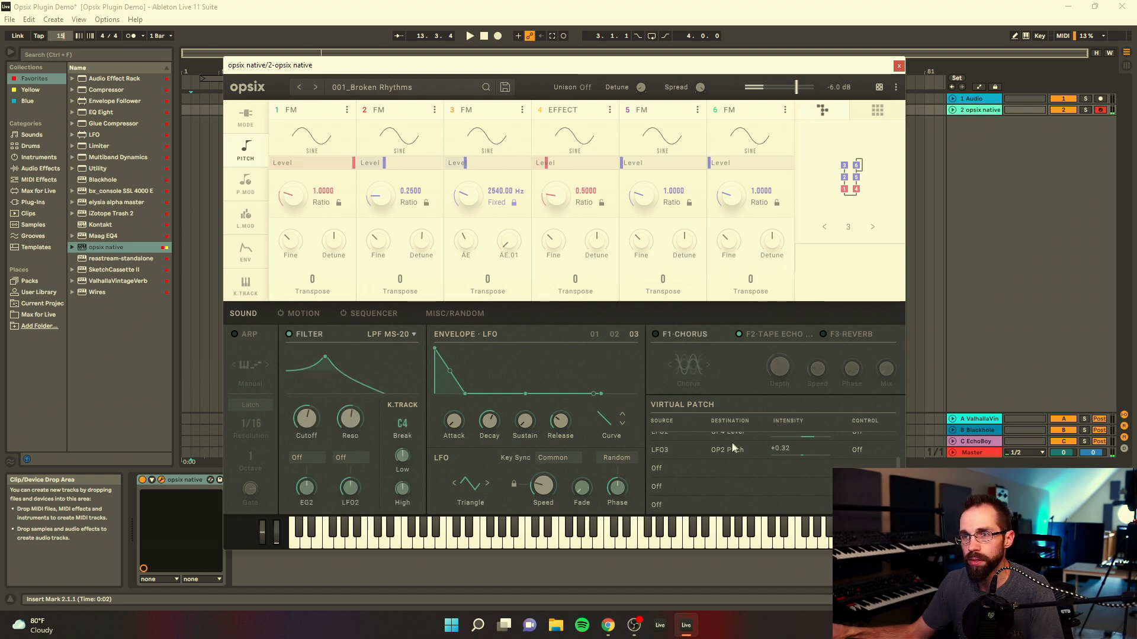
Step: Add a virtual patch routing Note Number to the program's Pan, with its intensity at +101
scroll(665, 459, "down", 1)
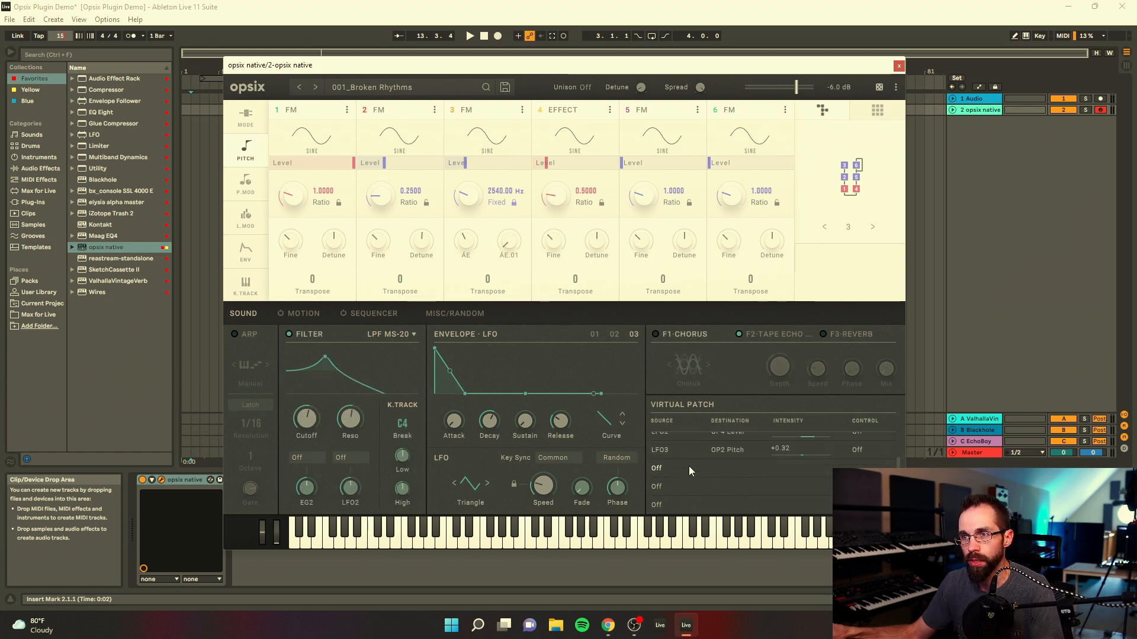
left_click(656, 469)
mouse_move(672, 336)
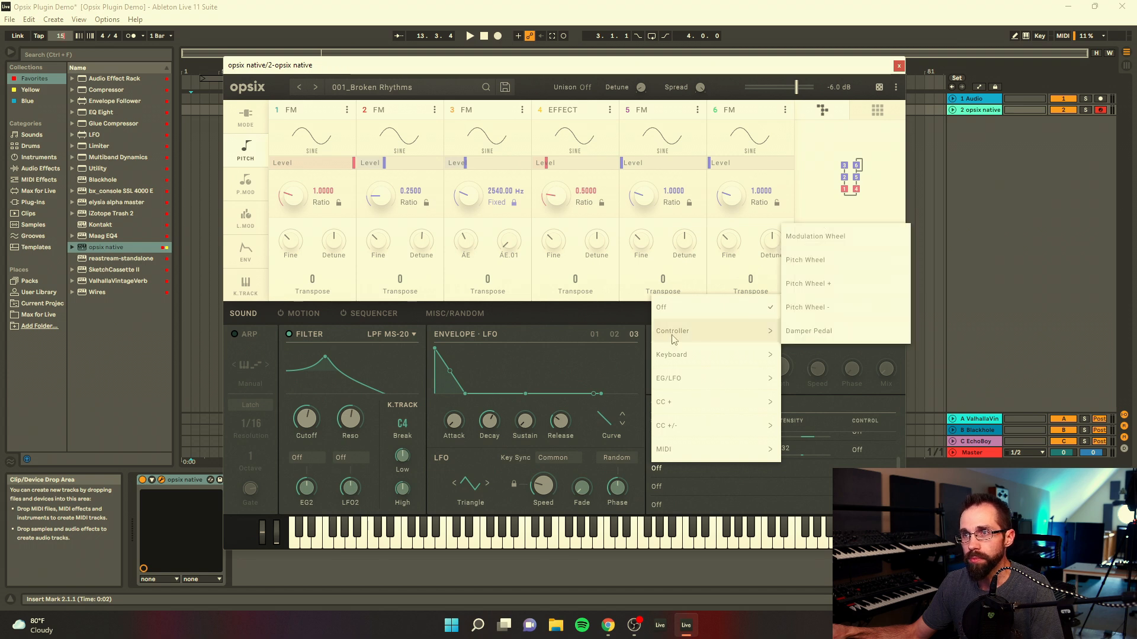
mouse_move(693, 361)
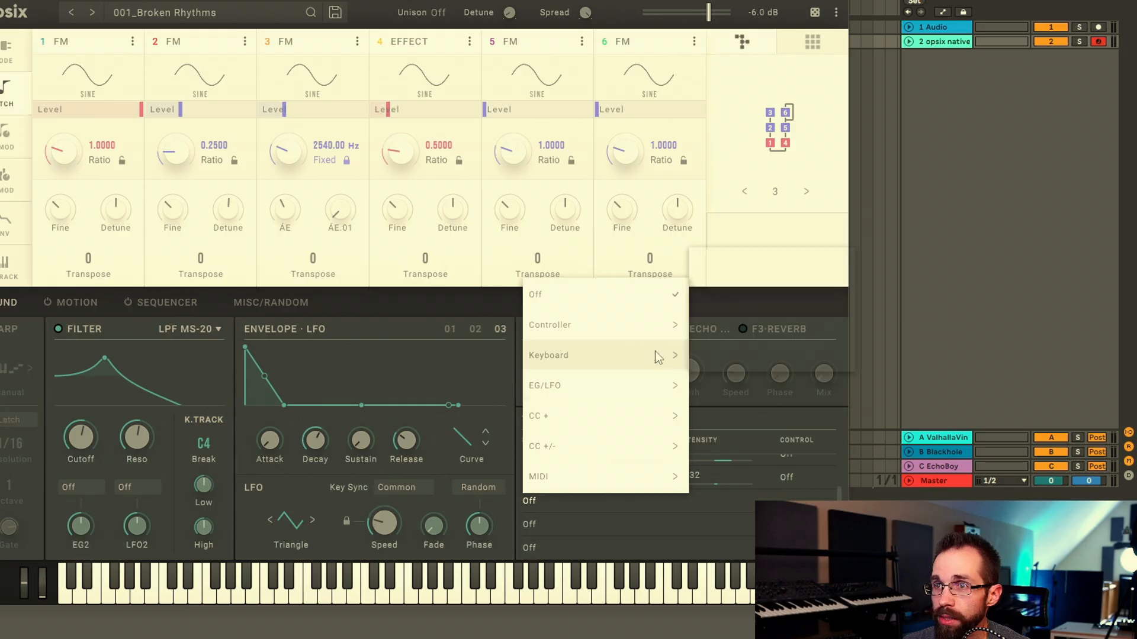
left_click(738, 269)
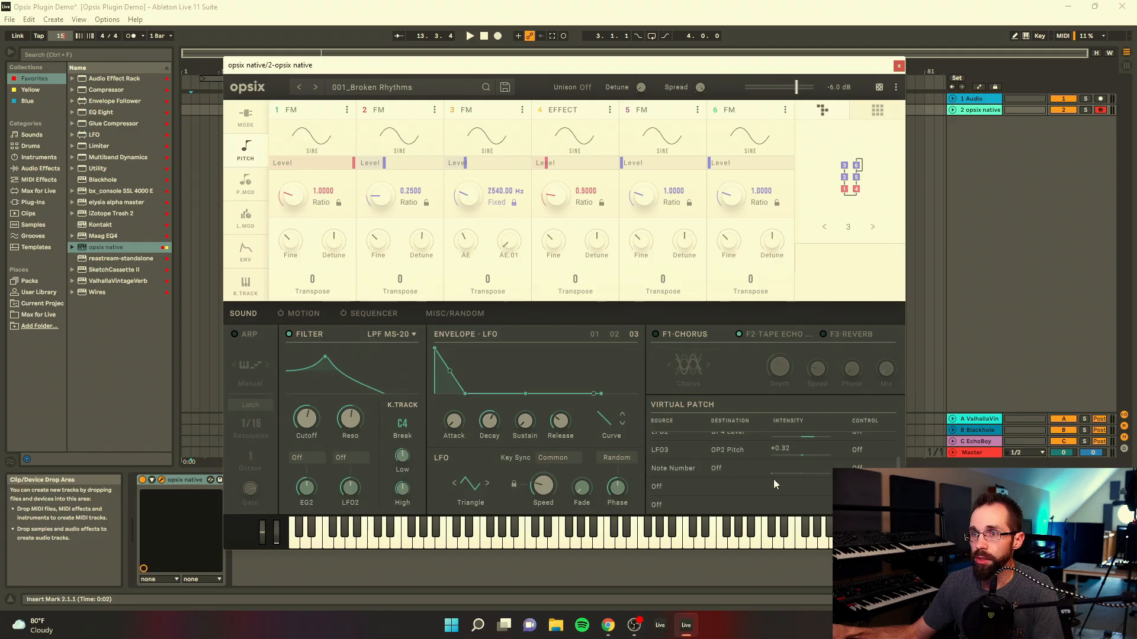
left_click(718, 468)
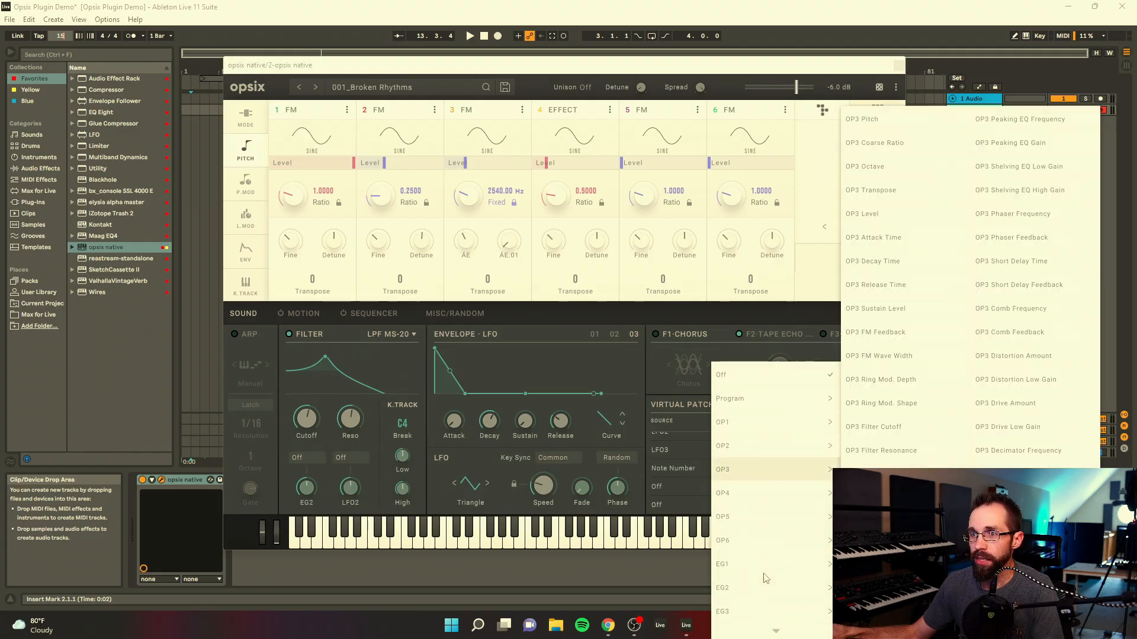
mouse_move(749, 198)
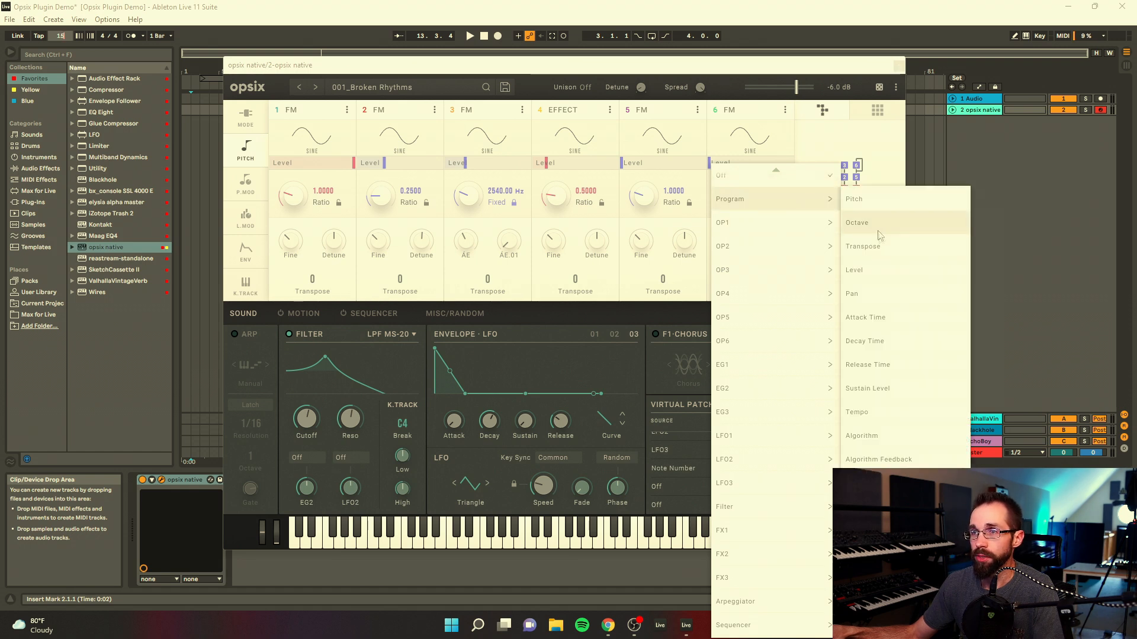
left_click(872, 296)
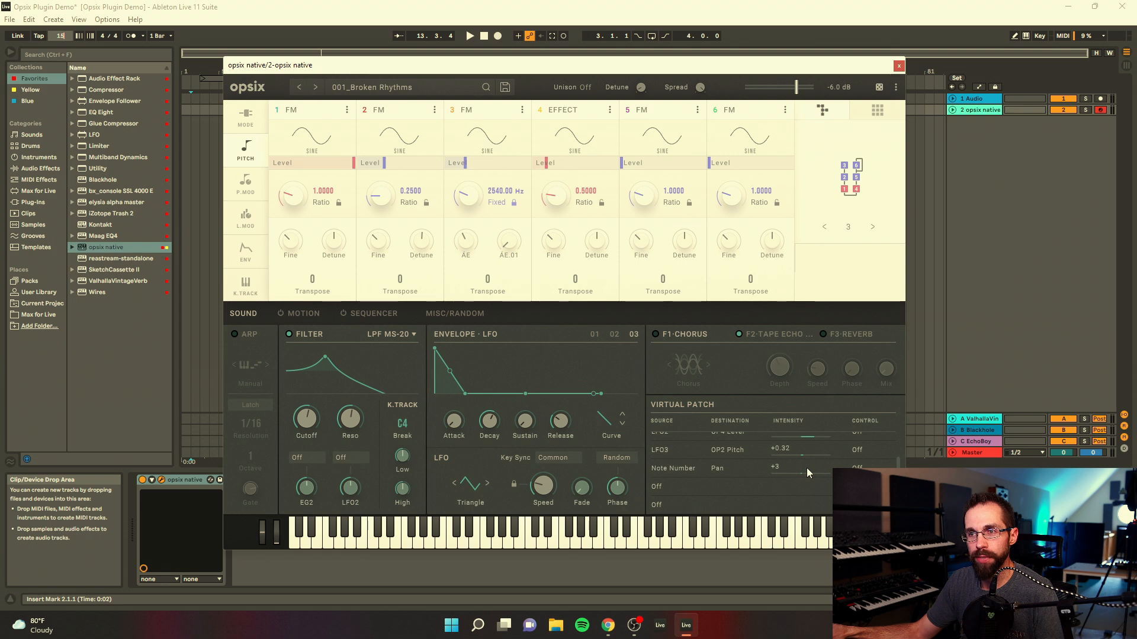
left_click_drag(806, 461, 814, 465)
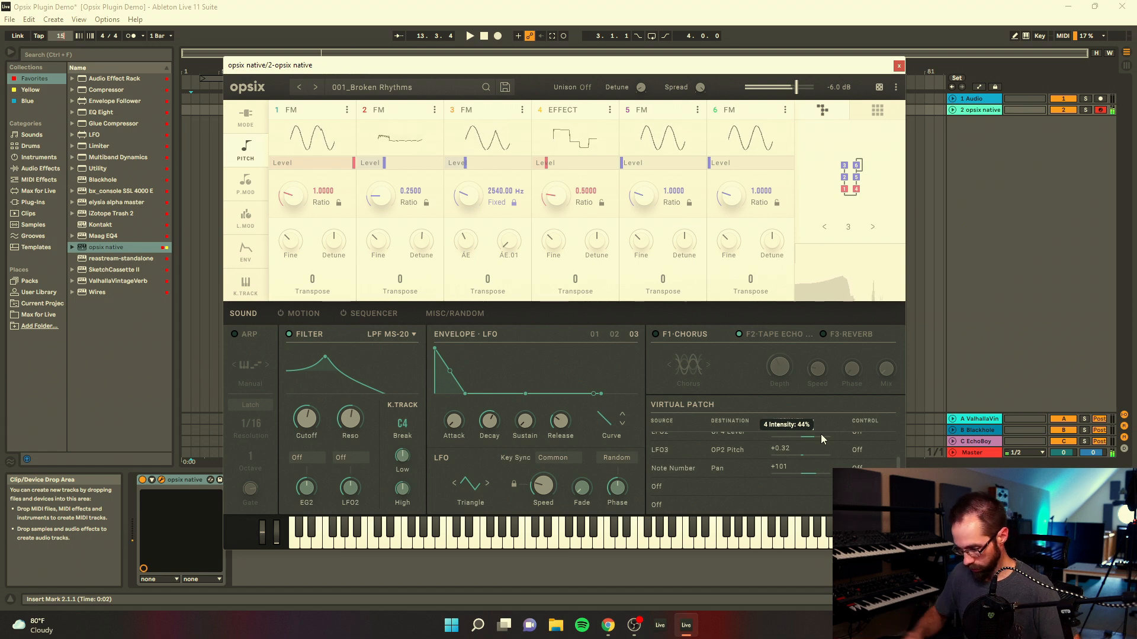
Step: Lower the intensity of the Note Number to Pan virtual patch to +33 and switch the filter off
left_click_drag(810, 467, 806, 482)
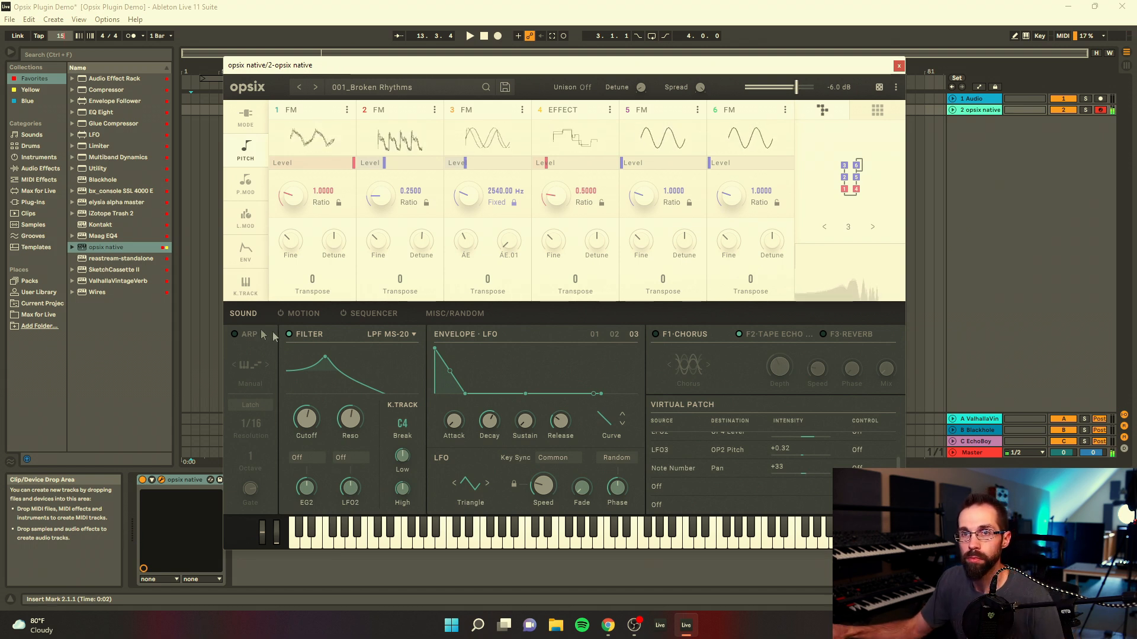
left_click(289, 335)
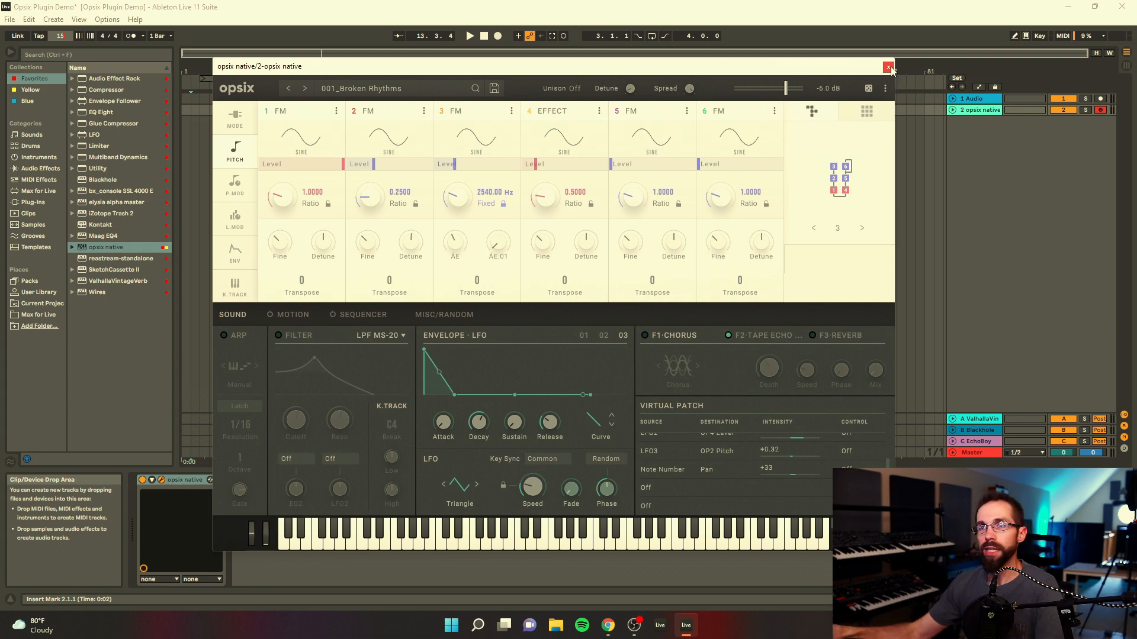
Step: Open the preset browser and limit the preset list to the User bank
left_click(400, 88)
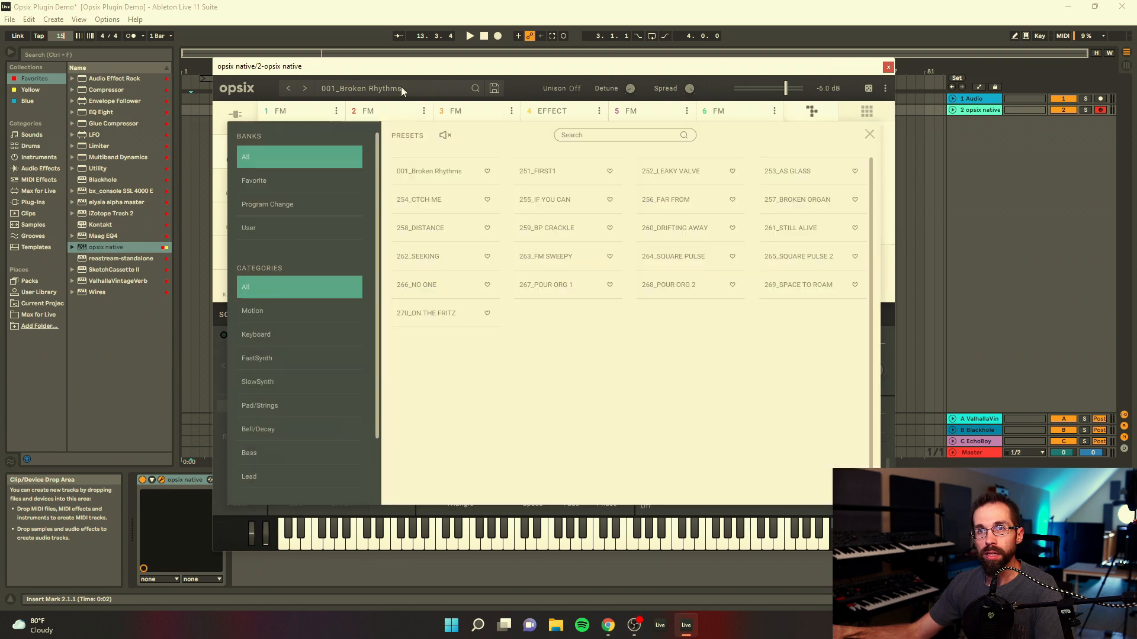
left_click(511, 97)
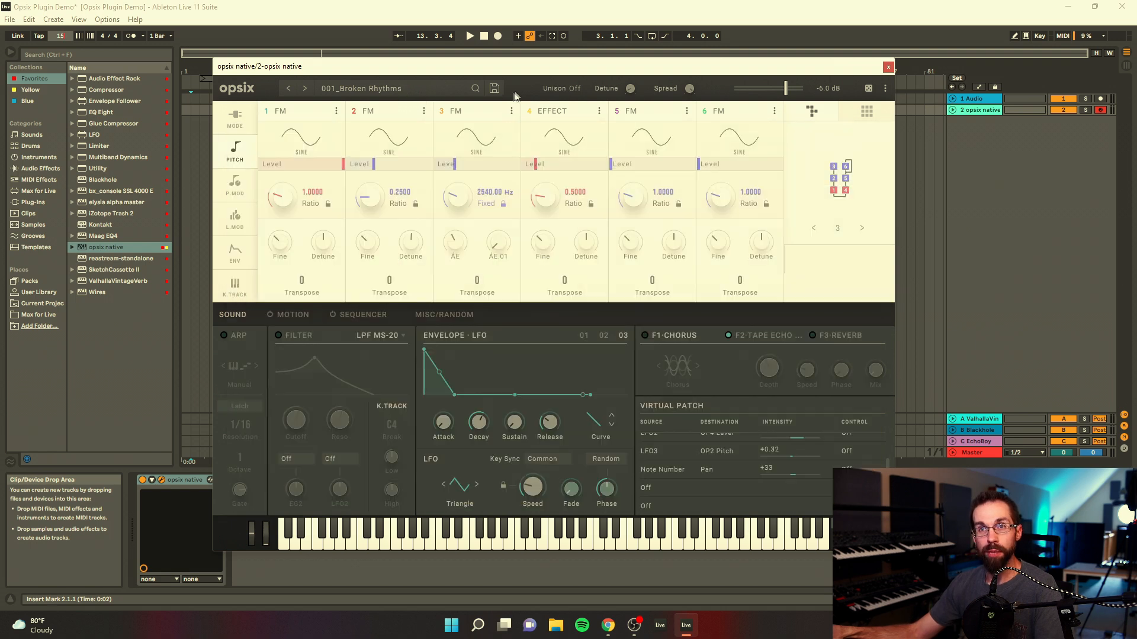
left_click(320, 91)
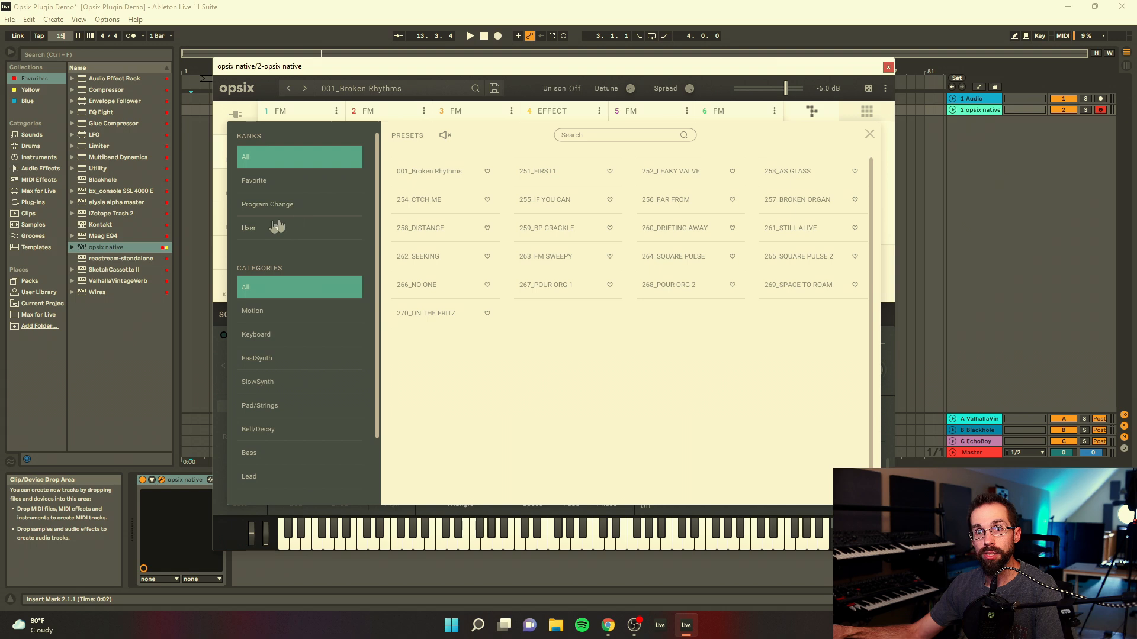
left_click(251, 228)
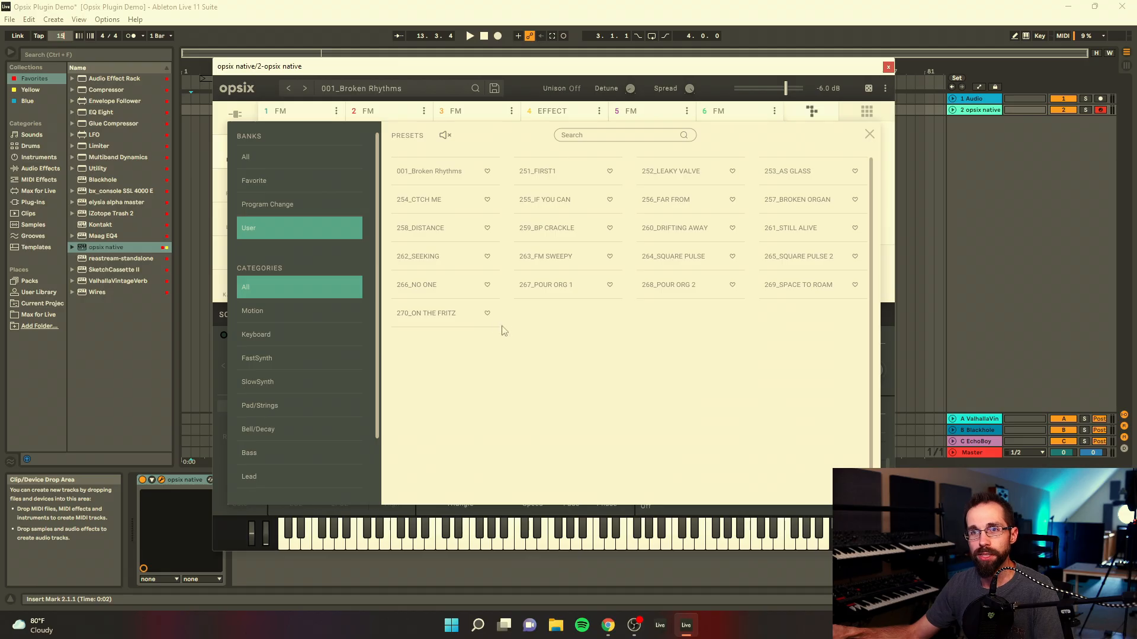
Step: Audition the presets 254_CTCH ME and 252_LEAKY VALVE, then load 257_BROKEN ORGAN and close the preset browser
left_click(426, 204)
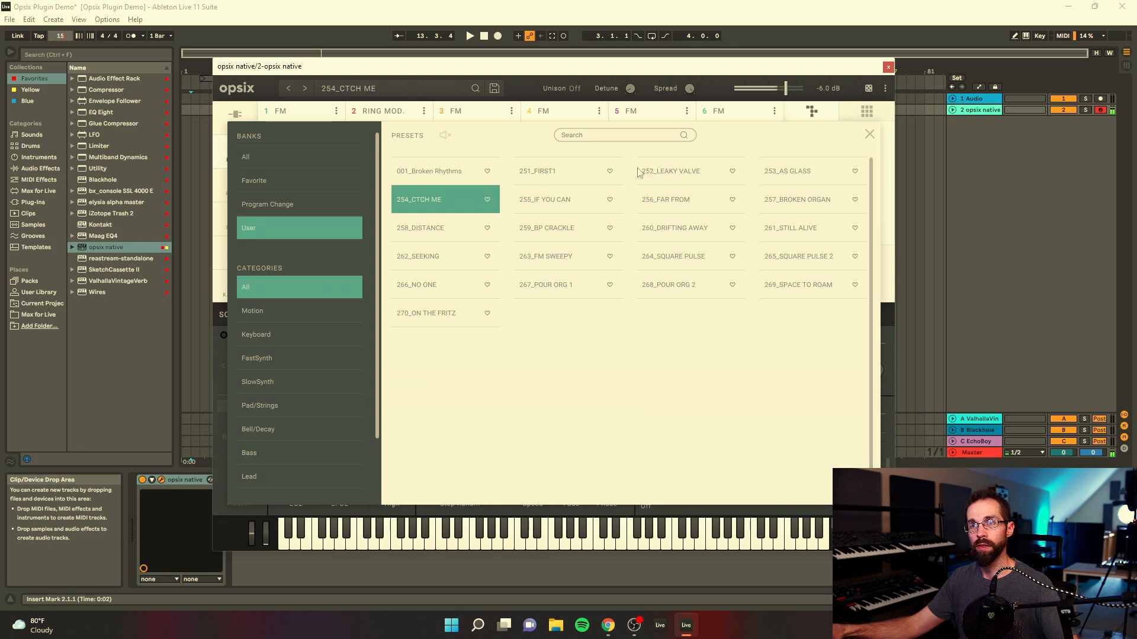
left_click(664, 172)
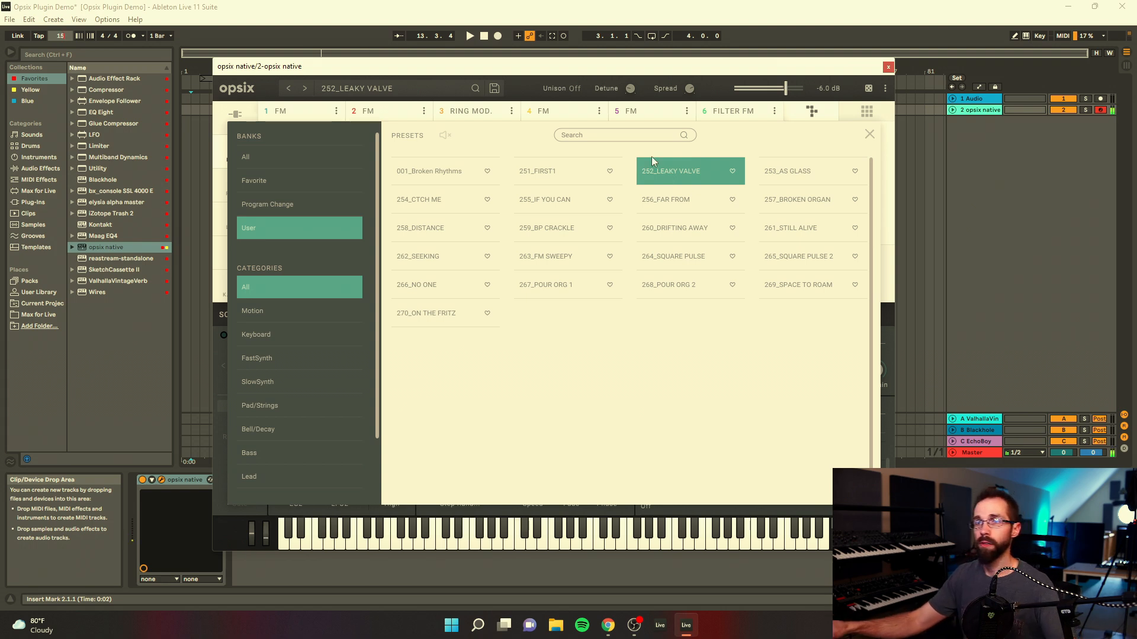
left_click(793, 200)
left_click(870, 136)
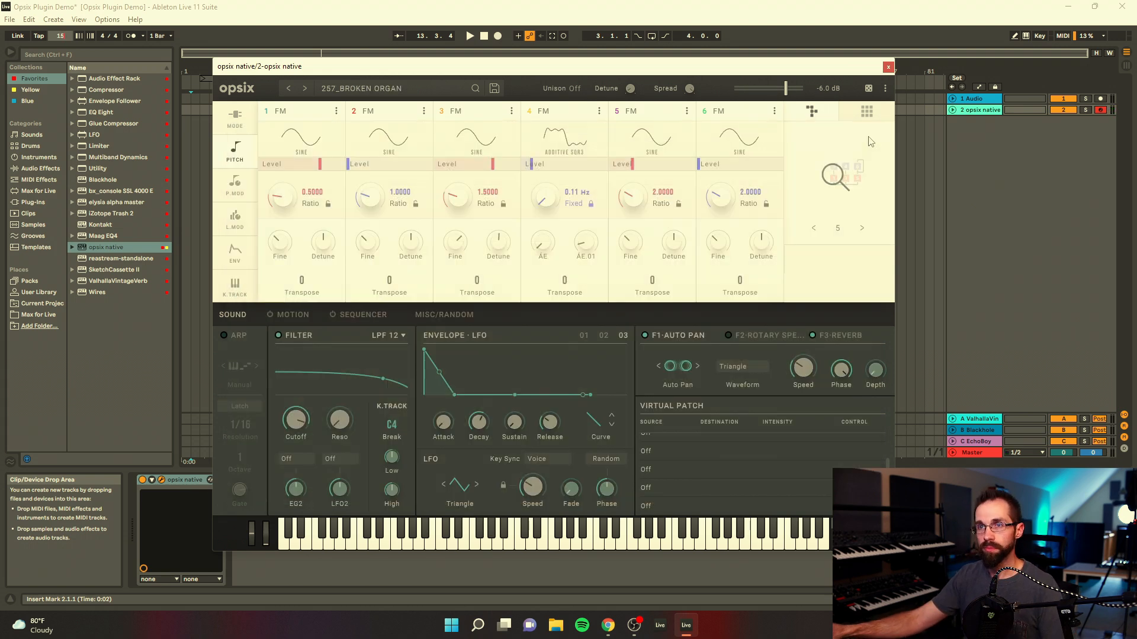